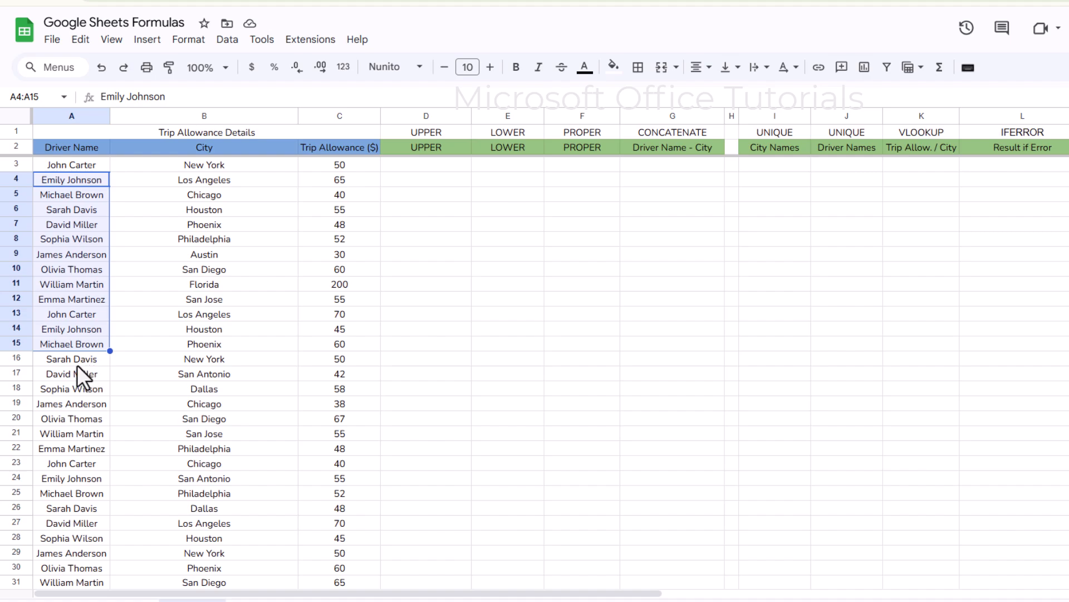
pyautogui.moveTo(91, 206); pyautogui.dragTo(83, 345)
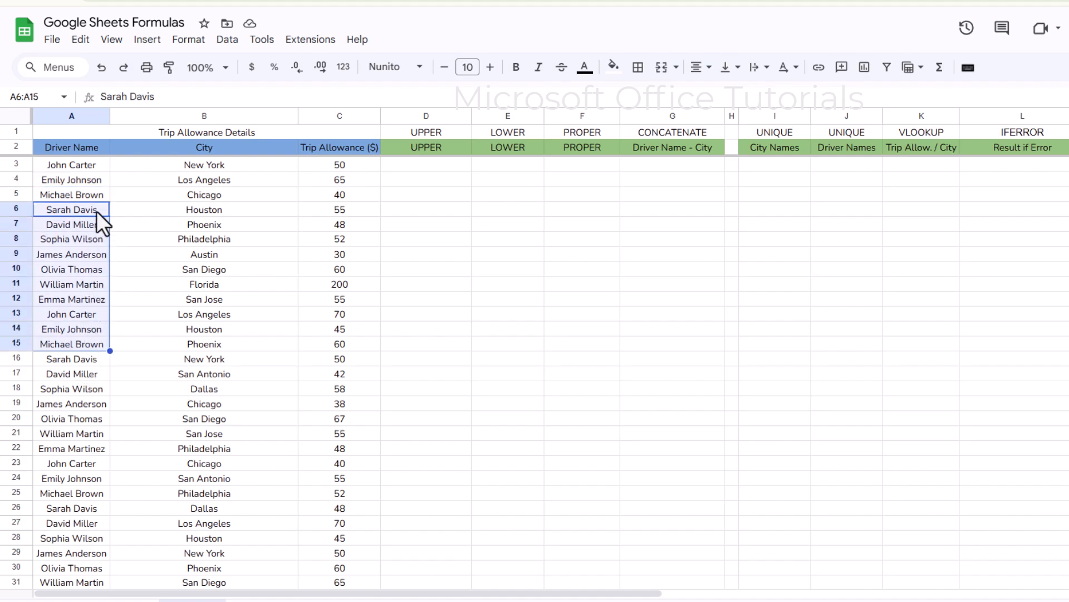
pyautogui.moveTo(96, 187); pyautogui.dragTo(83, 360)
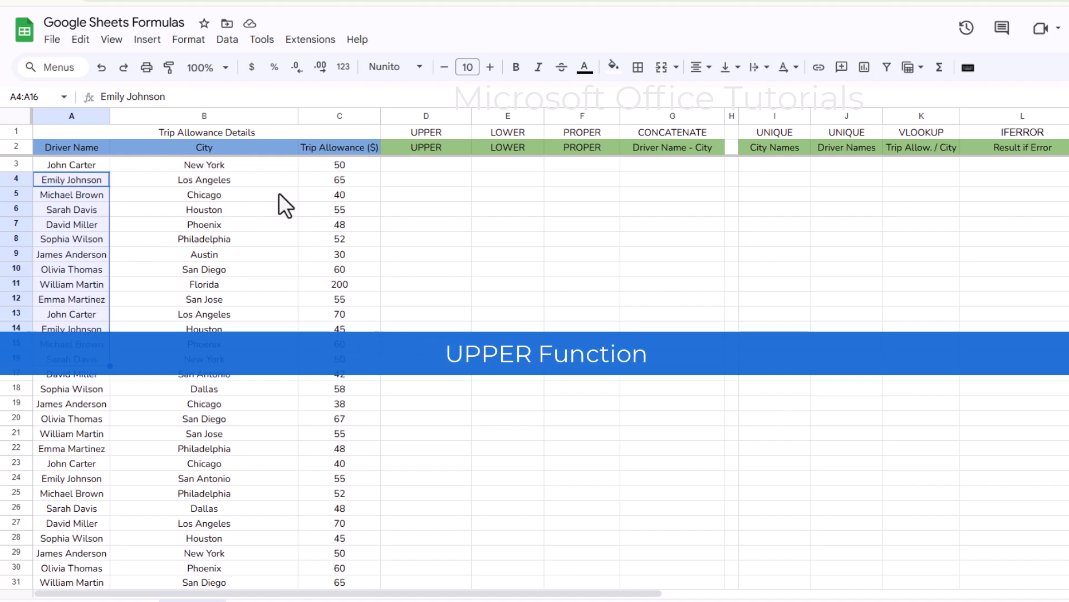
pyautogui.moveTo(412, 166); pyautogui.dragTo(399, 344)
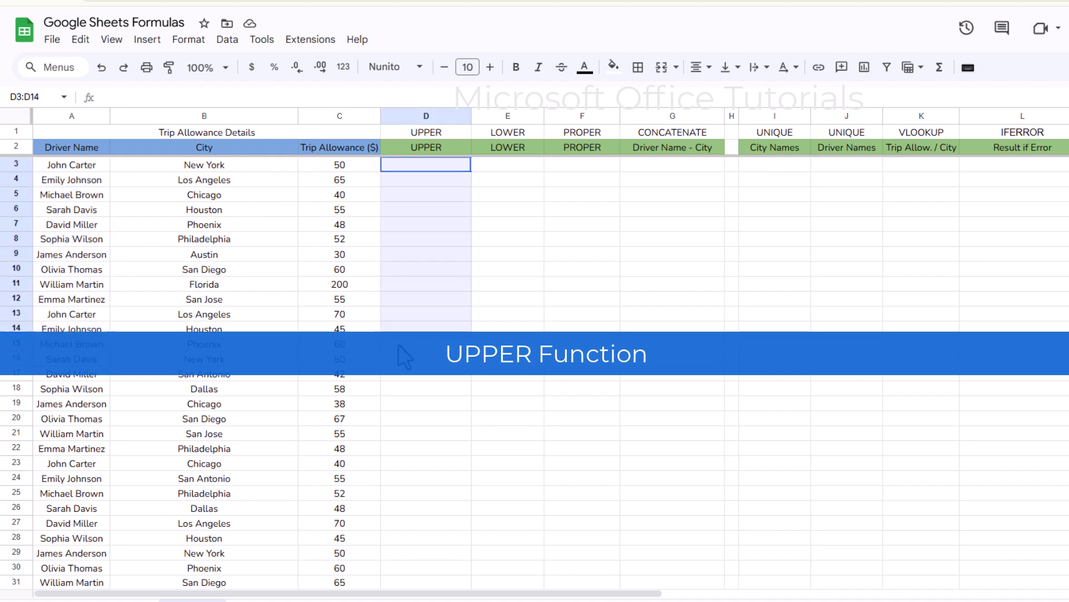
pyautogui.click(83, 223)
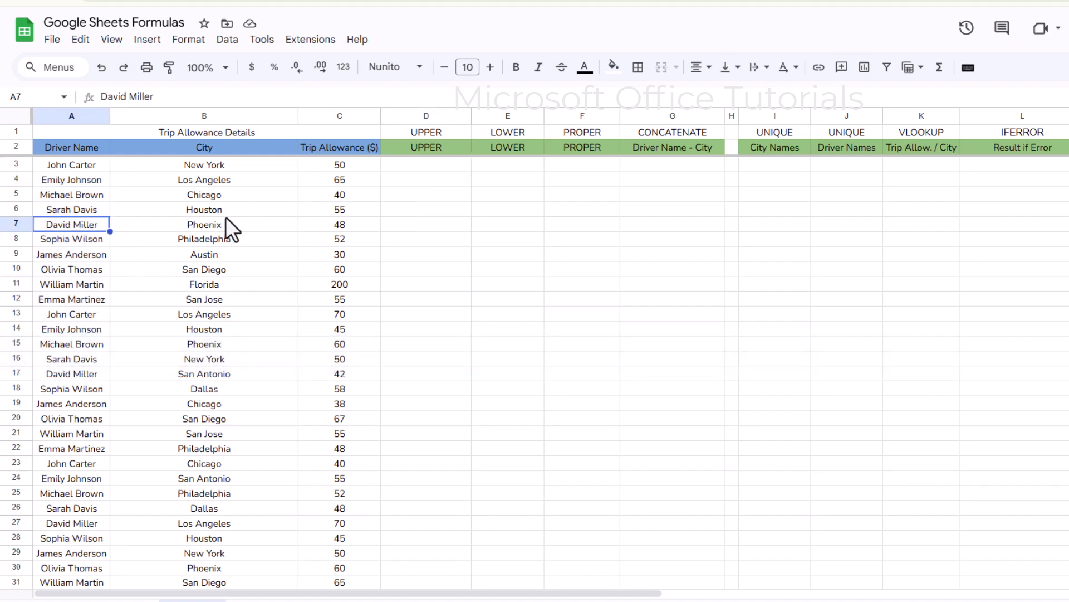
pyautogui.click(429, 192)
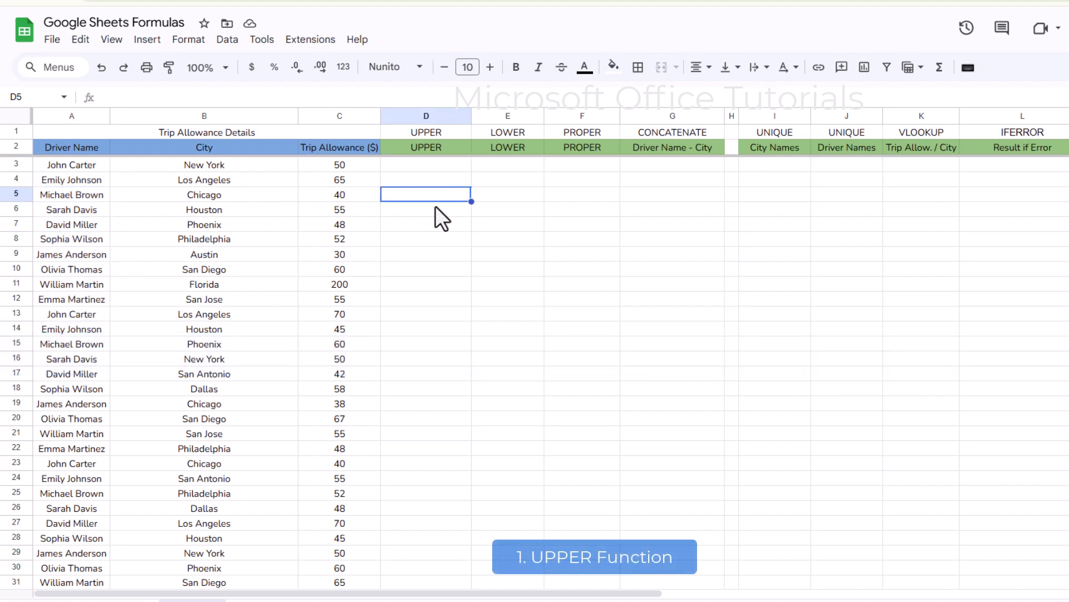
# - Enter =UPPER(A3) in cell D3 to convert the first driver name to uppercase
pyautogui.click(437, 164)
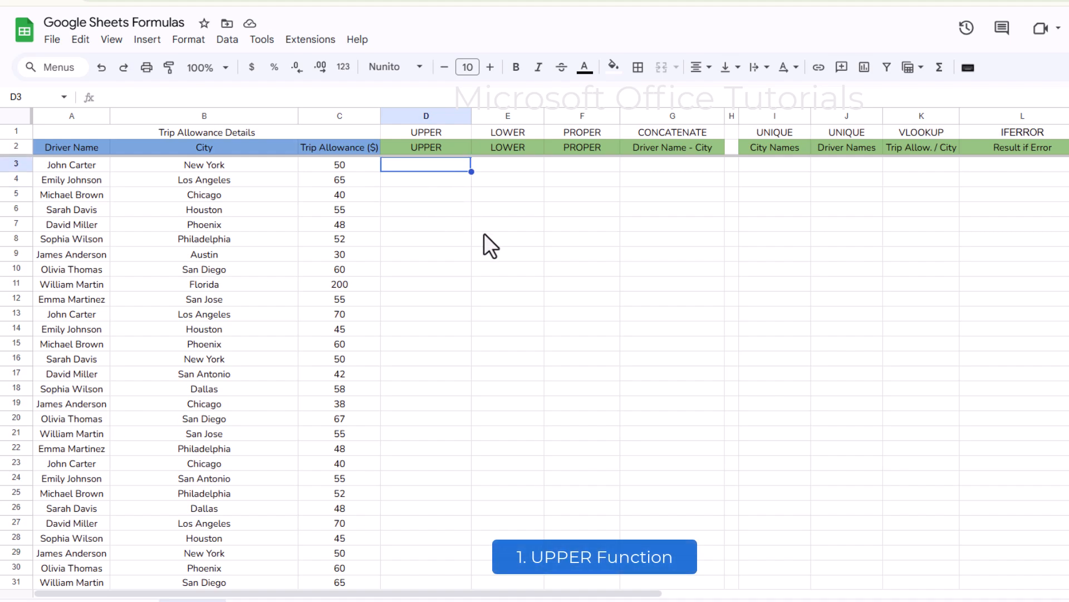
pyautogui.write('=')
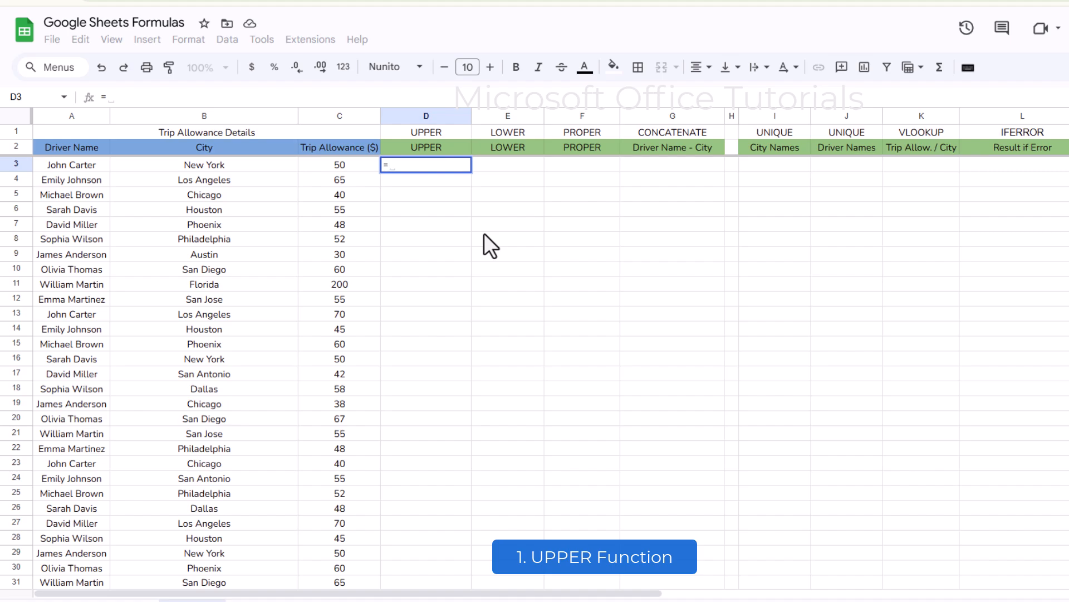
pyautogui.write('upper(')
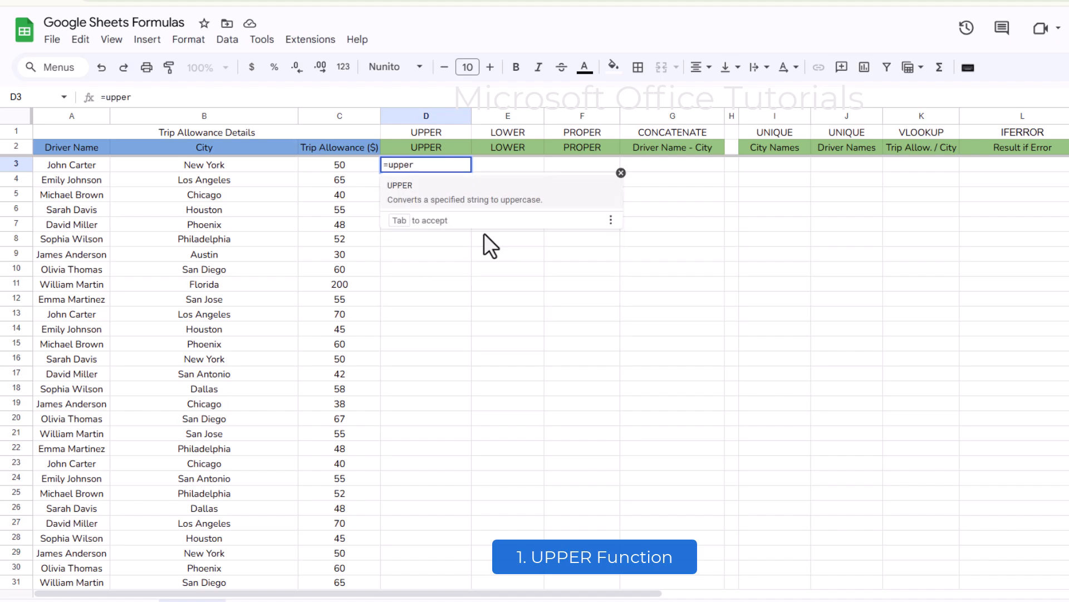
pyautogui.press('Left')
pyautogui.press('Left')
pyautogui.press('Left')
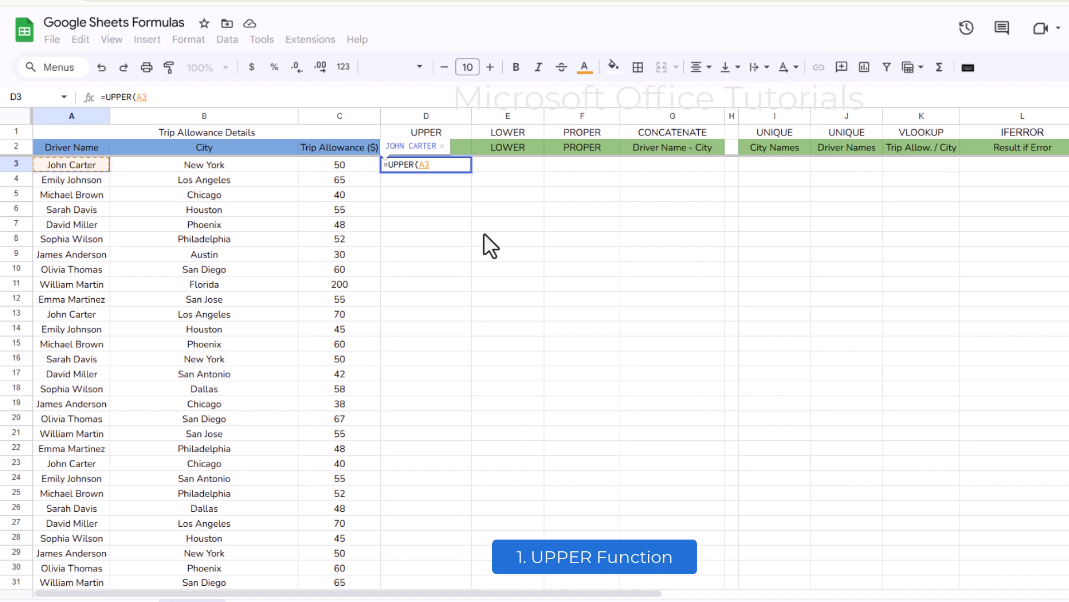
pyautogui.write(')')
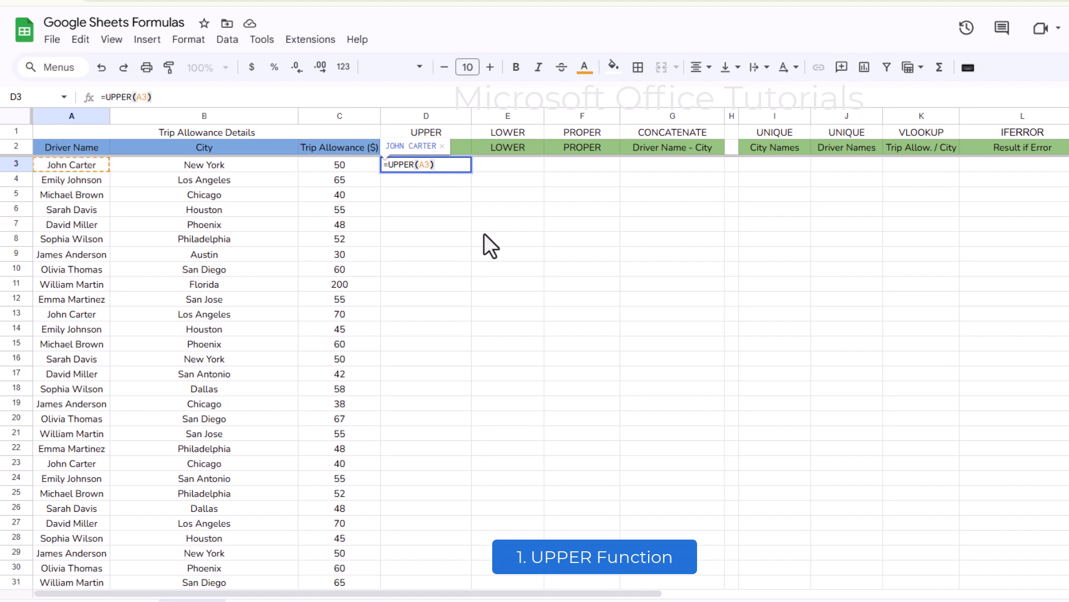
pyautogui.press('Return')
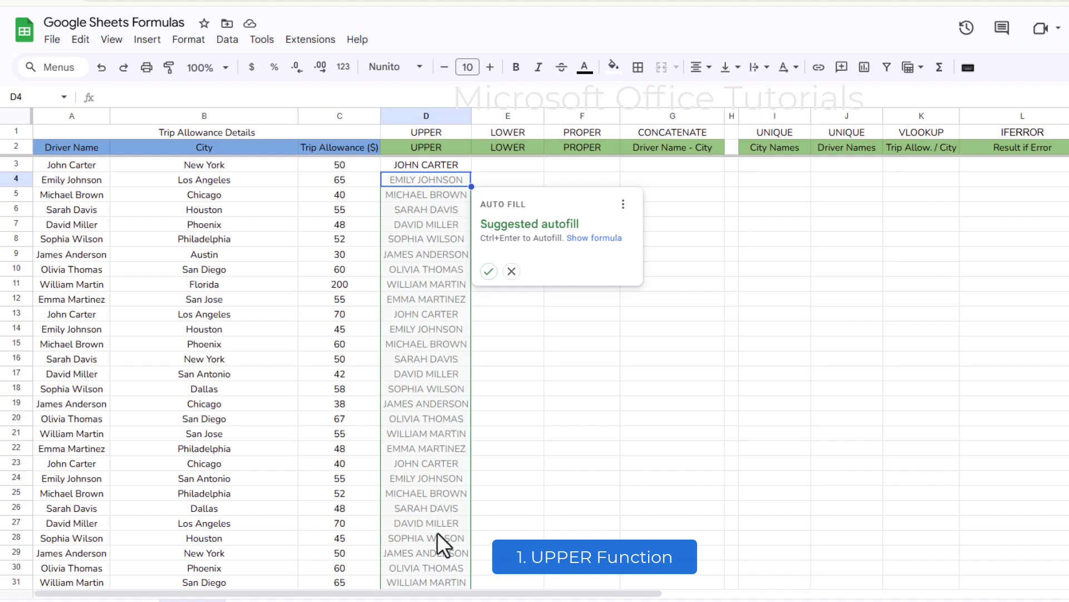
# - Fill the UPPER formula down column D with the suggested autofill and check the formula in D3
pyautogui.click(491, 272)
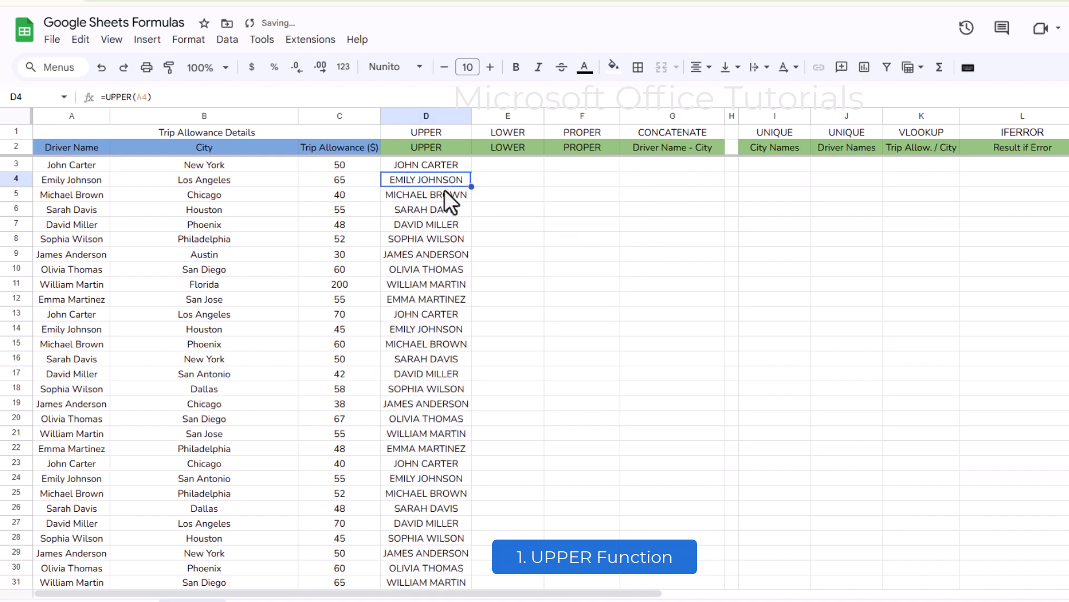
pyautogui.scroll(-12, 436, 365)
pyautogui.scroll(6, 437, 368)
pyautogui.scroll(9, 437, 365)
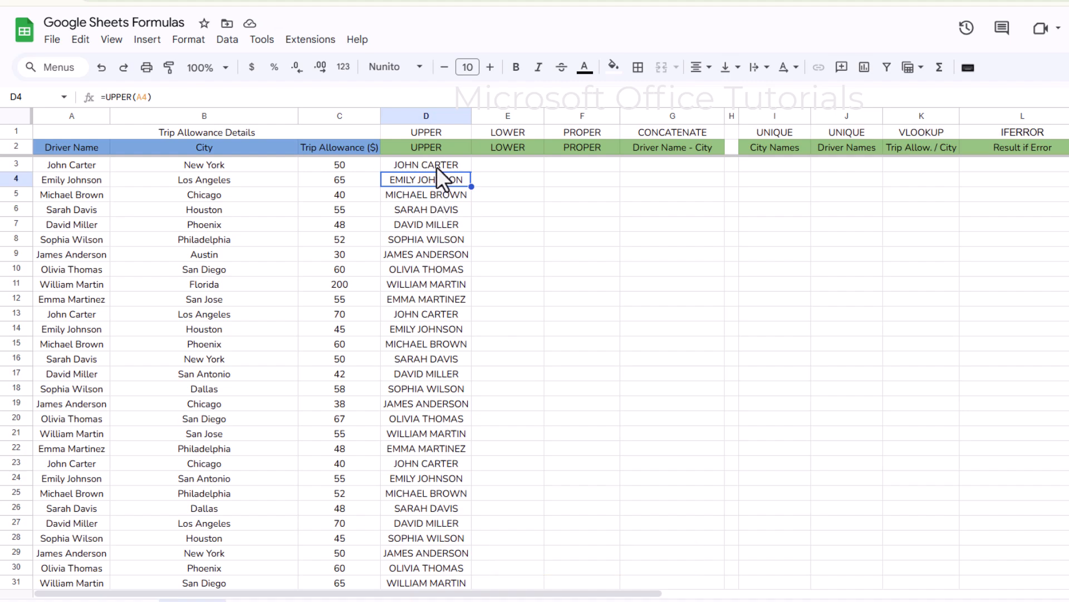
pyautogui.click(428, 224)
pyautogui.click(435, 165)
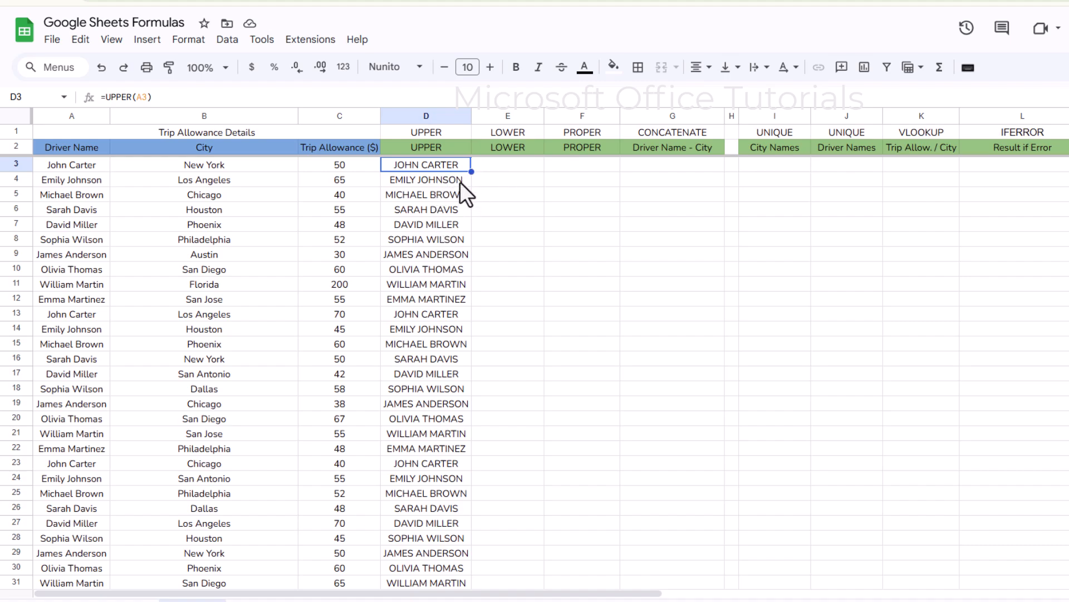
# - Enter =LOWER(D3) in cell E3 and fill it down column E with the suggested autofill
pyautogui.click(501, 166)
pyautogui.write('=lower')
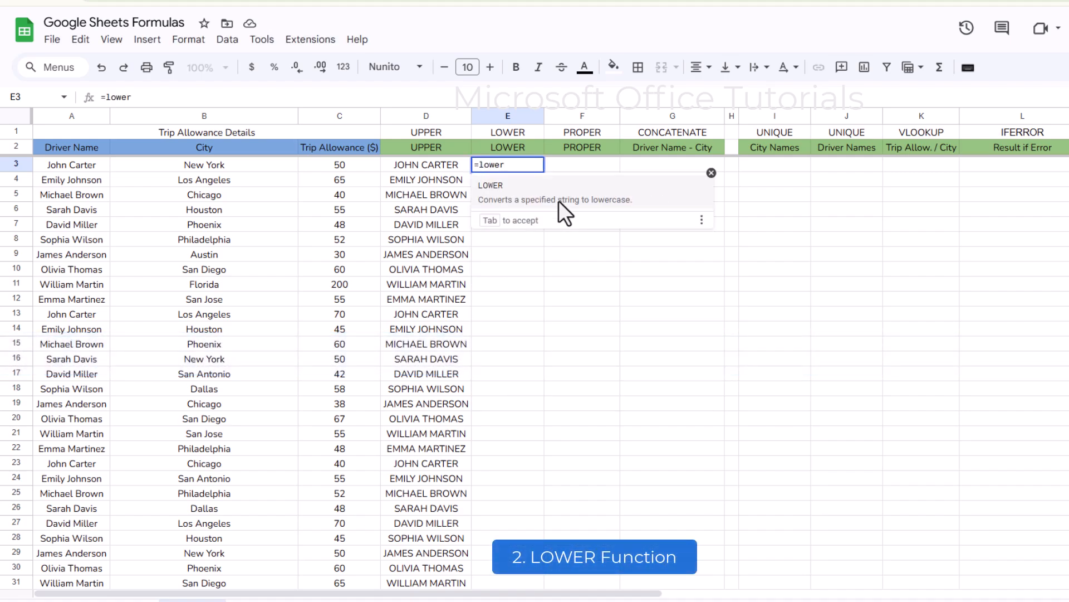
pyautogui.press('Tab')
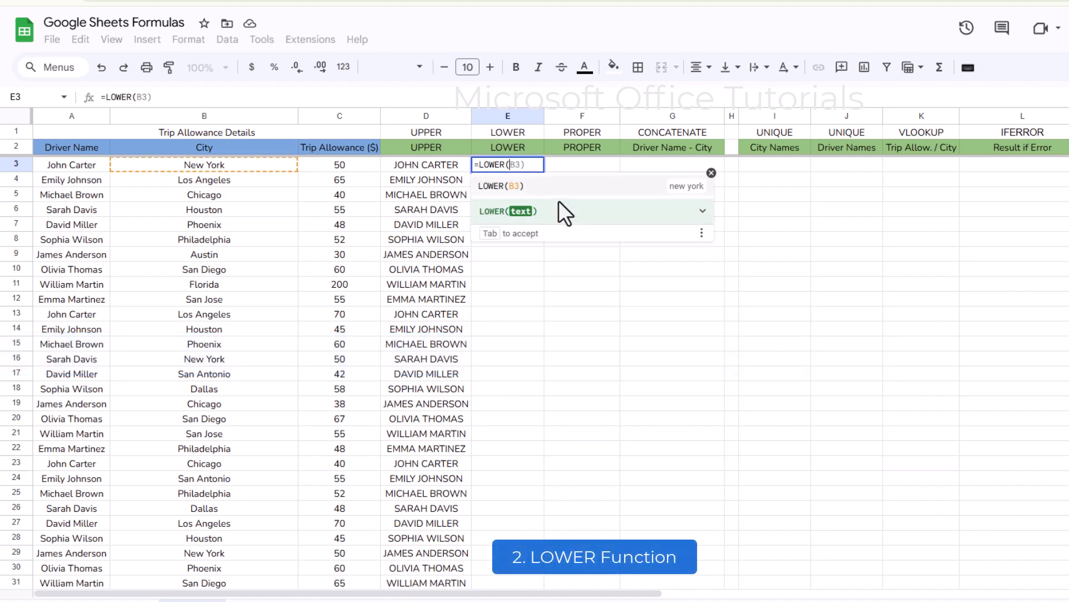
pyautogui.press('Left')
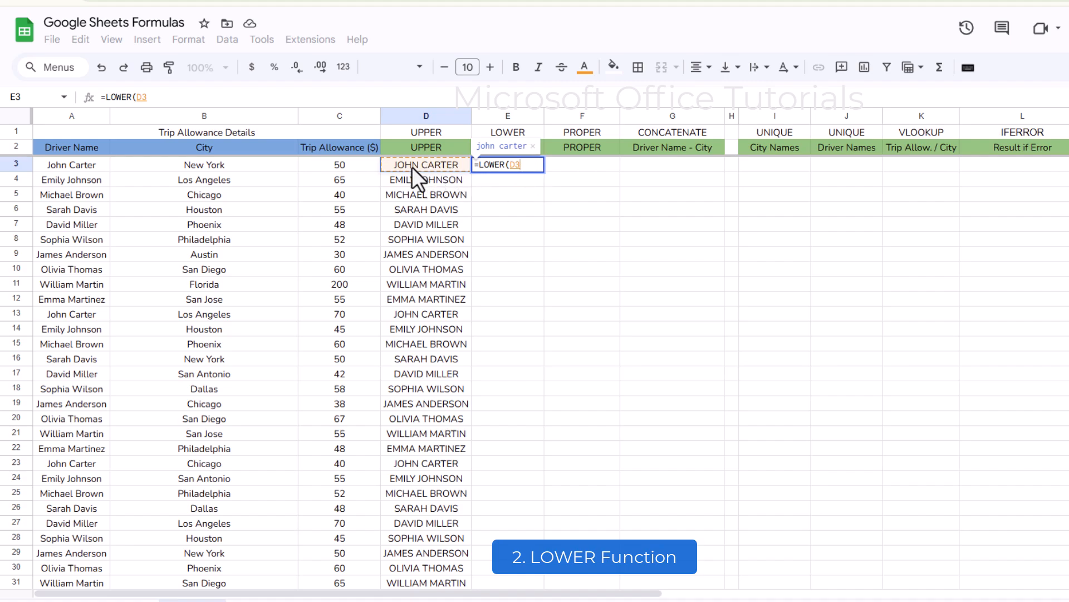
pyautogui.write(')')
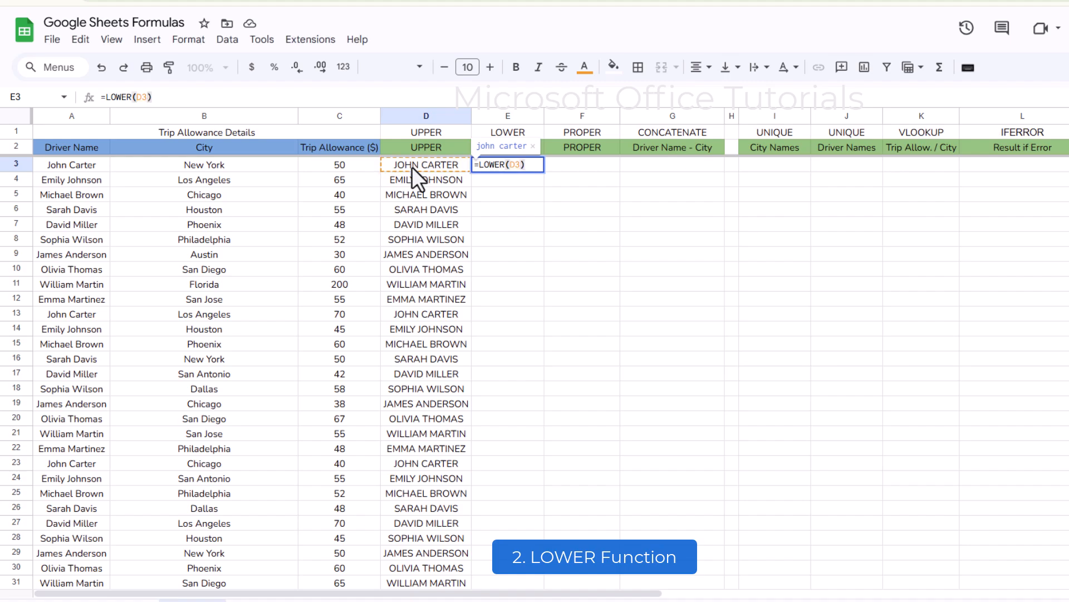
pyautogui.press('Return')
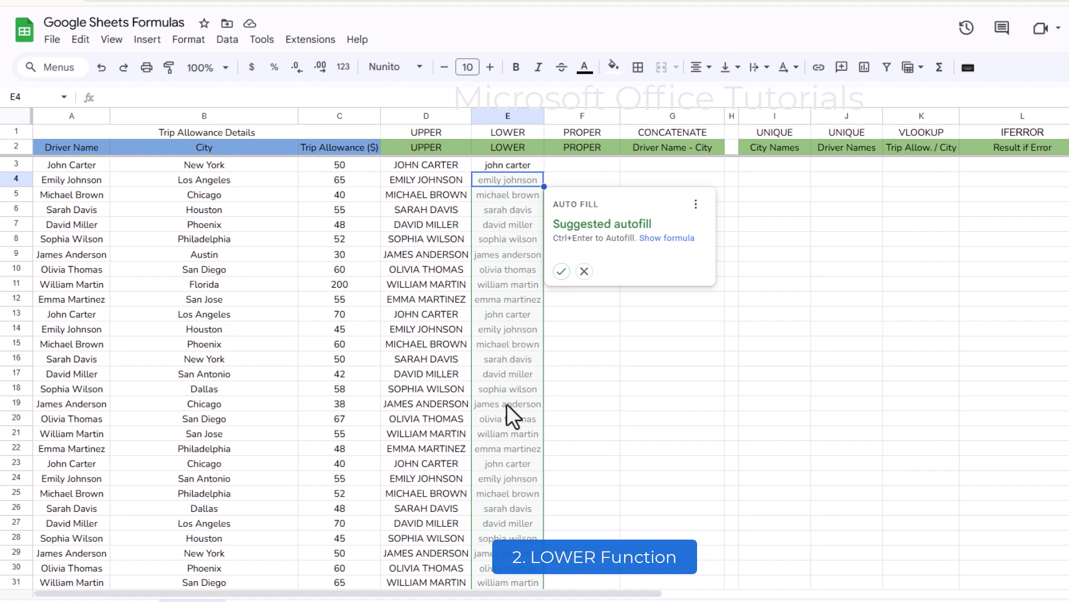
pyautogui.click(562, 274)
# - Compare the LOWER results in column E with the uppercase names and formulas in column D
pyautogui.click(517, 200)
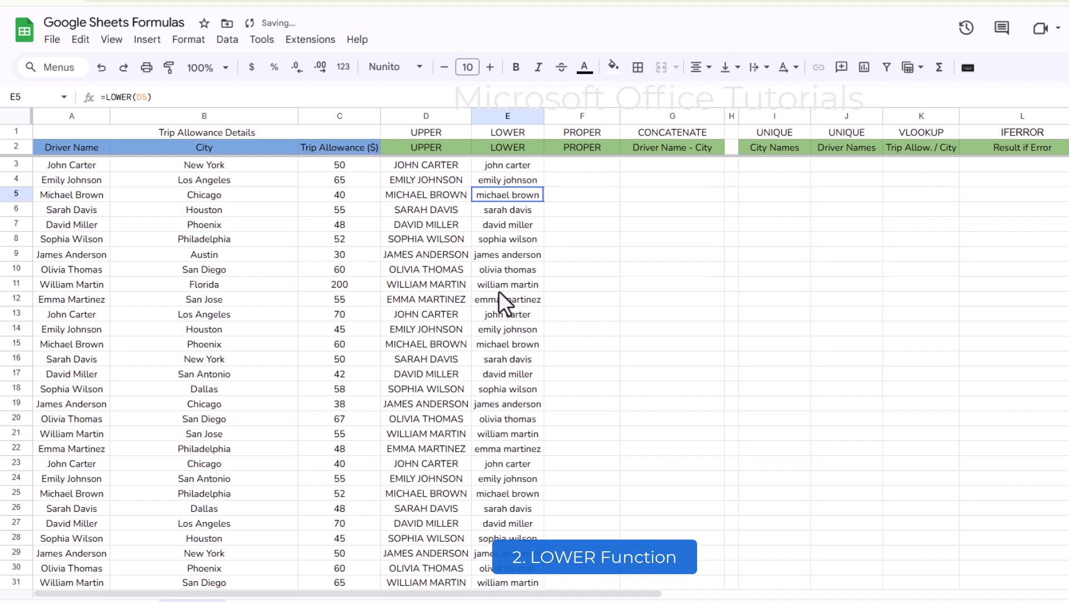
pyautogui.hotkey('shift', 'Down')
pyautogui.hotkey('shift', 'Down')
pyautogui.hotkey('shift', 'Down')
pyautogui.hotkey('shift', 'Down')
pyautogui.hotkey('shift', 'Down')
pyautogui.hotkey('shift', 'Down')
pyautogui.hotkey('shift', 'Down')
pyautogui.hotkey('shift', 'Down')
pyautogui.hotkey('shift', 'Down')
pyautogui.hotkey('shift', 'Down')
pyautogui.hotkey('shift', 'Down')
pyautogui.hotkey('shift', 'Down')
pyautogui.hotkey('shift', 'Down')
pyautogui.hotkey('shift', 'Down')
pyautogui.click(508, 243)
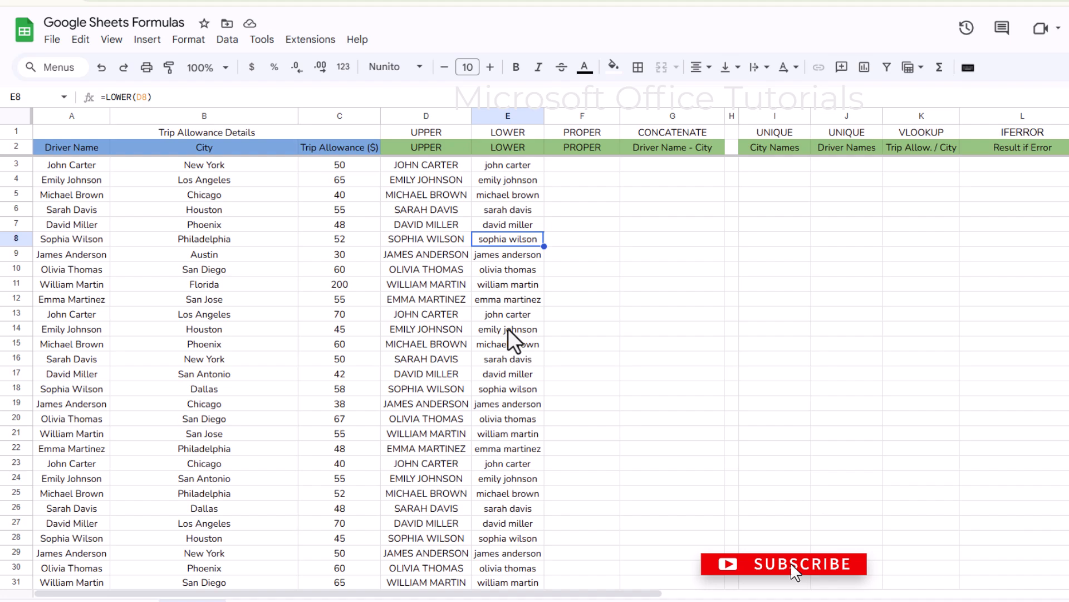
pyautogui.click(447, 241)
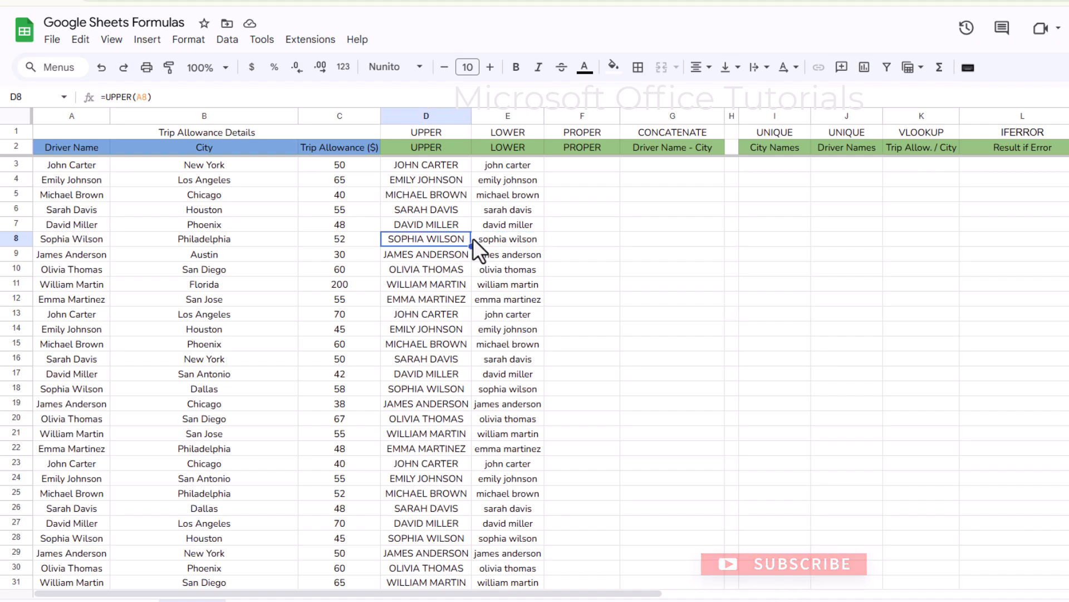
pyautogui.click(521, 238)
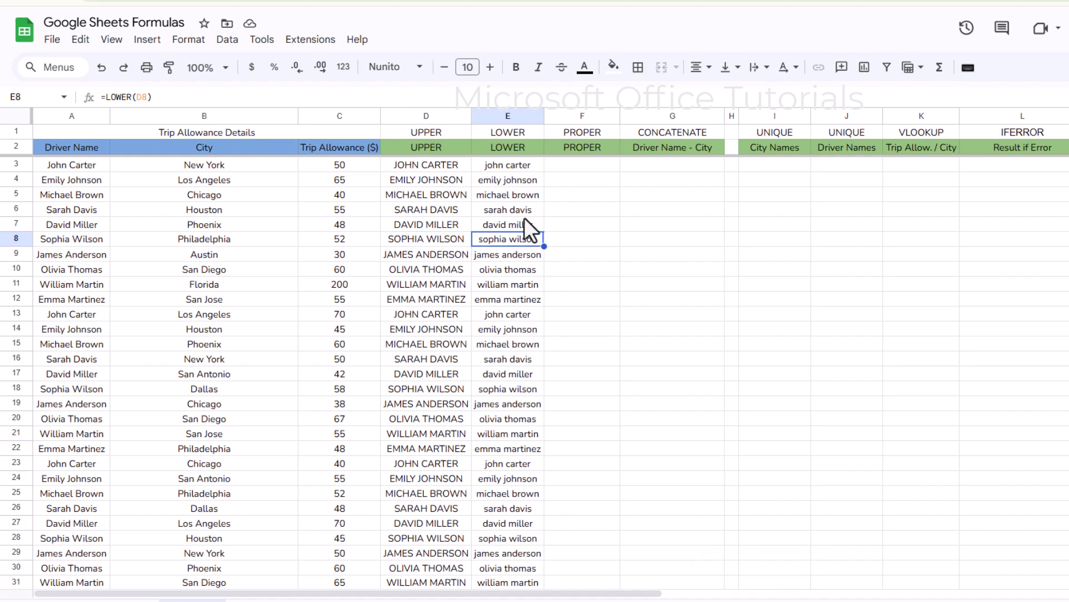
# - Enter =PROPER(E3) in cell F3 and fill it down column F with the suggested autofill
pyautogui.click(566, 169)
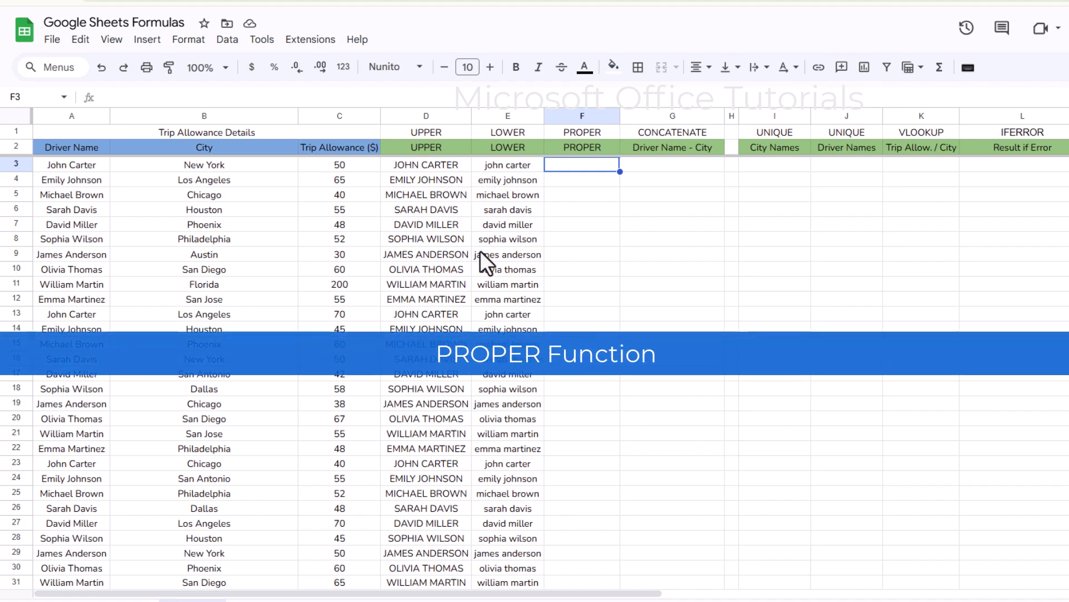
pyautogui.write('=proper')
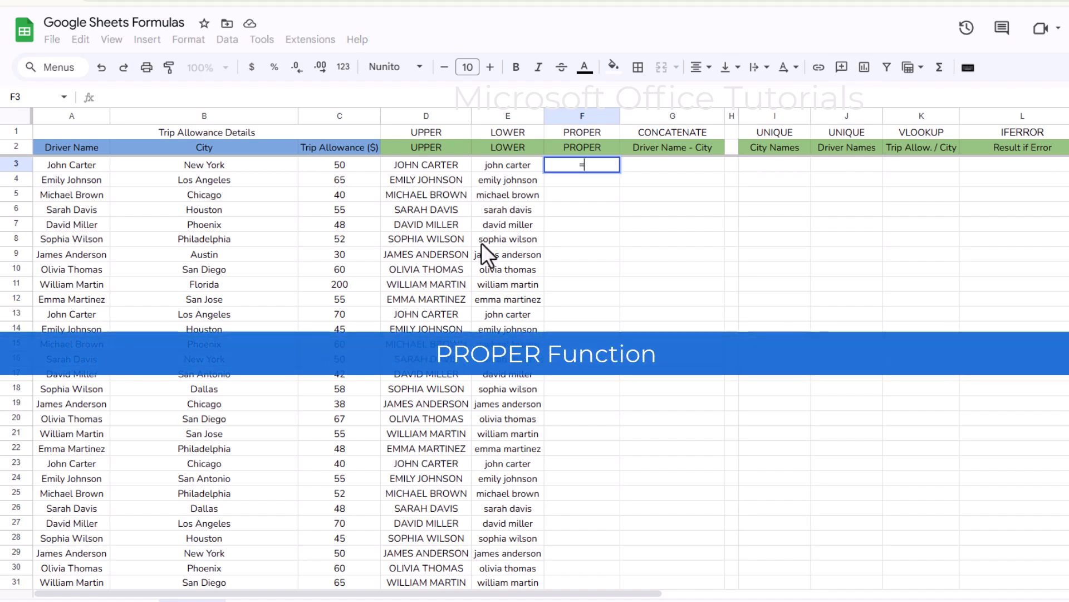
pyautogui.press('Tab')
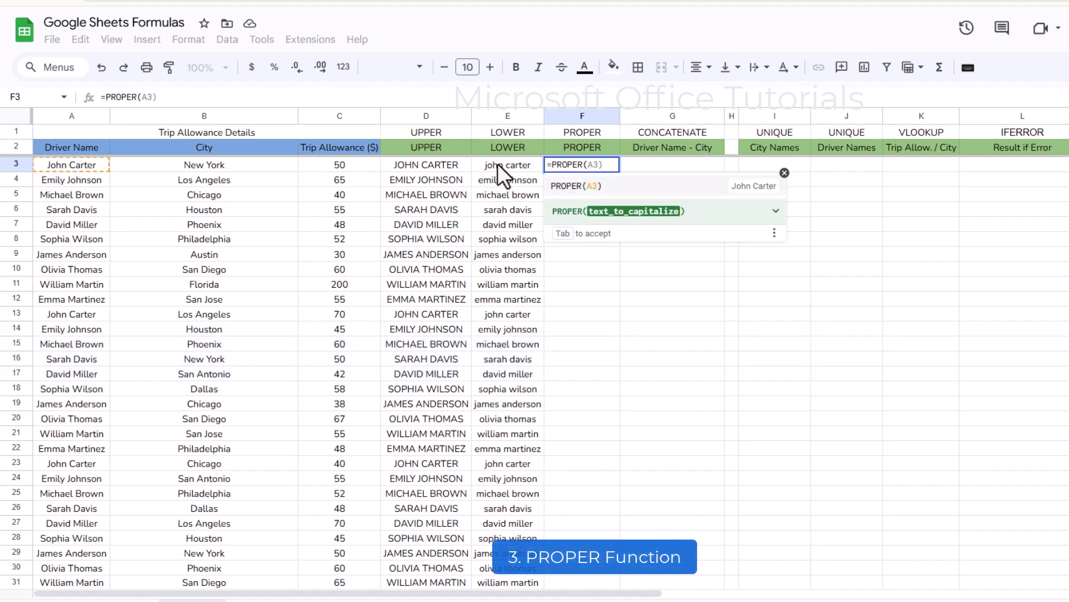
pyautogui.click(498, 163)
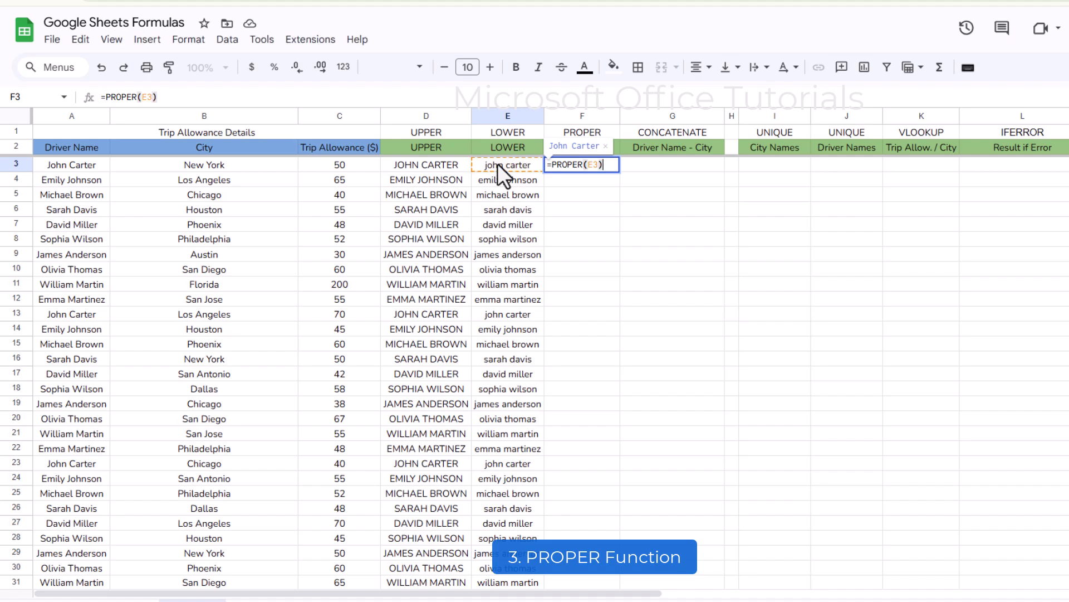
pyautogui.press('Return')
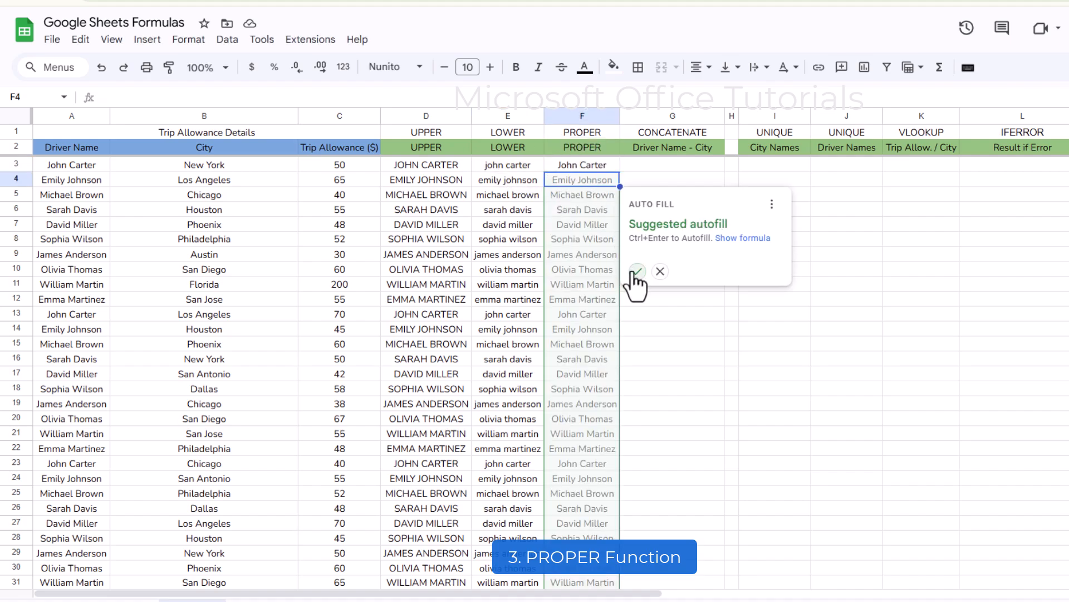
pyautogui.hotkey('ctrl', 'Return')
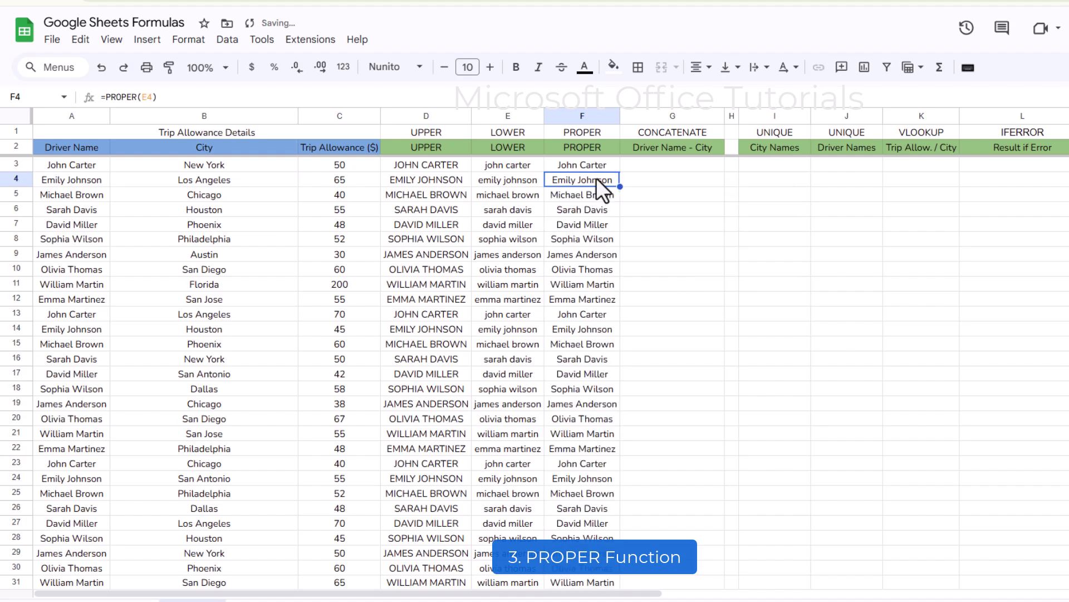
# - Review the UPPER, LOWER and PROPER columns, and the source driver name and city in A3 and B3
pyautogui.scroll(-10, 556, 384)
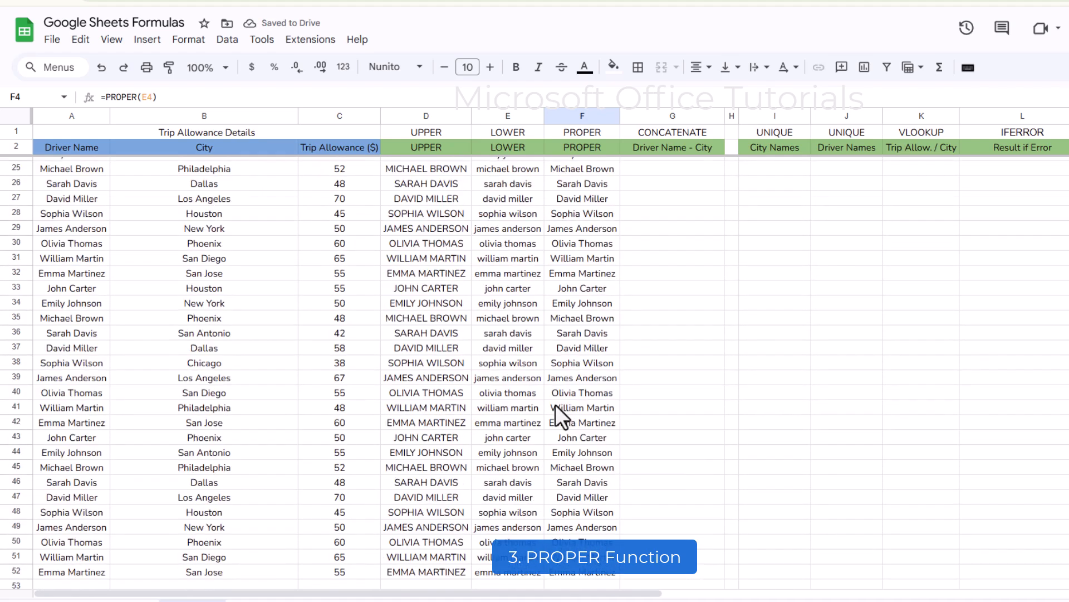
pyautogui.scroll(10, 558, 410)
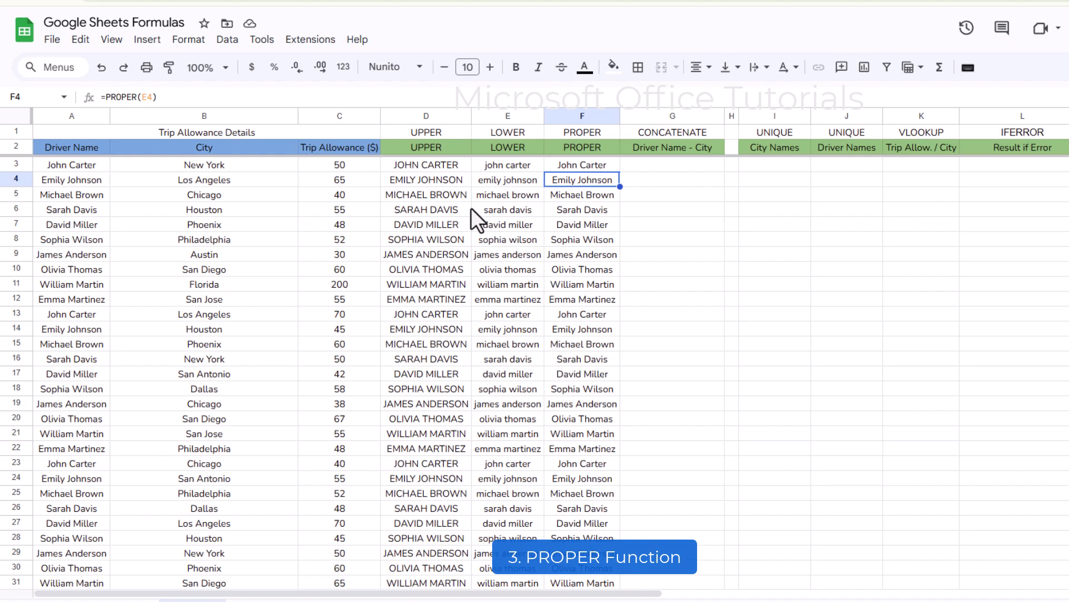
pyautogui.click(447, 166)
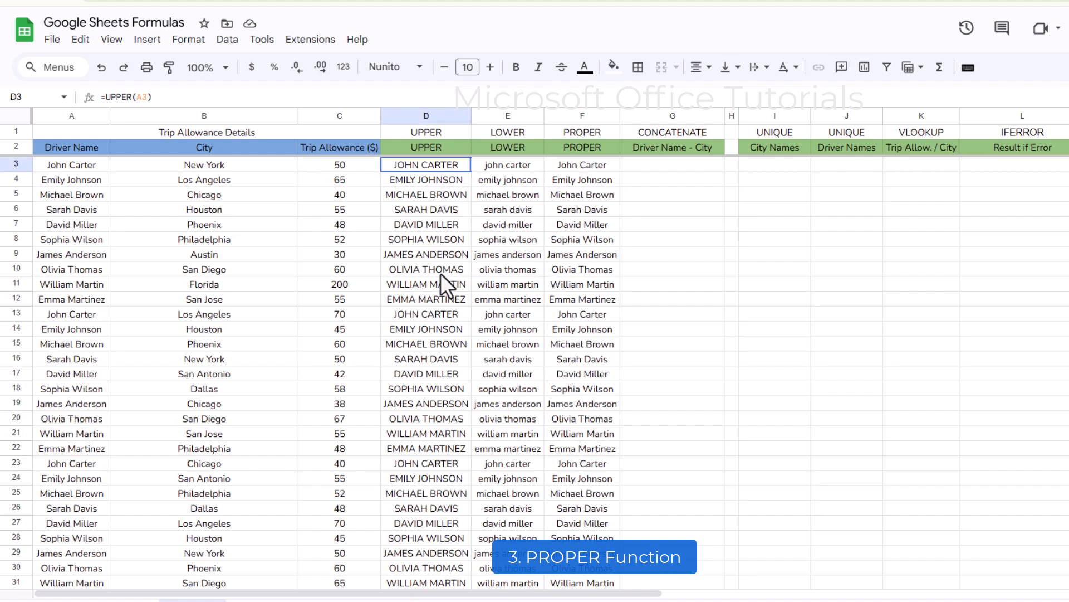
pyautogui.hotkey('shift', 'Down')
pyautogui.hotkey('shift', 'Down')
pyautogui.hotkey('shift', 'Down')
pyautogui.moveTo(513, 165); pyautogui.dragTo(510, 304)
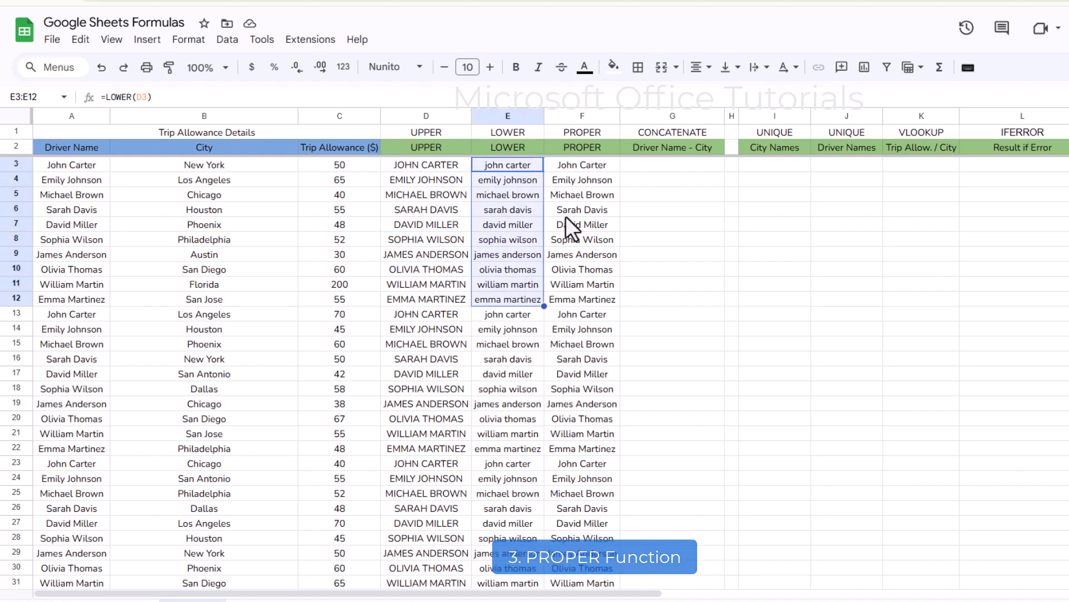
pyautogui.click(580, 165)
pyautogui.moveTo(444, 146); pyautogui.dragTo(576, 146)
pyautogui.moveTo(445, 170); pyautogui.dragTo(432, 330)
pyautogui.click(482, 239)
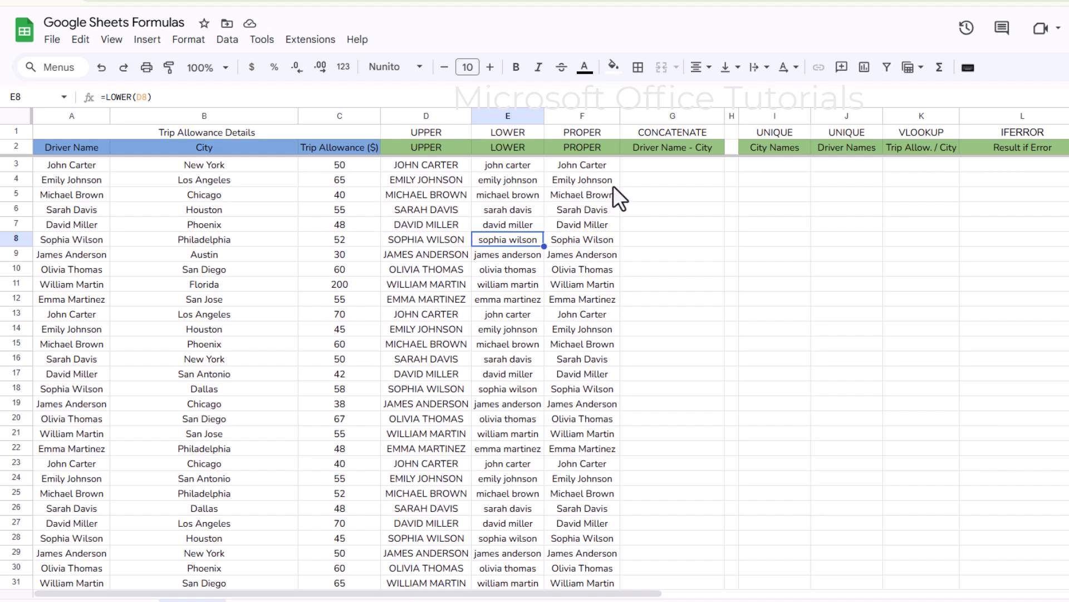
pyautogui.click(75, 166)
pyautogui.click(222, 167)
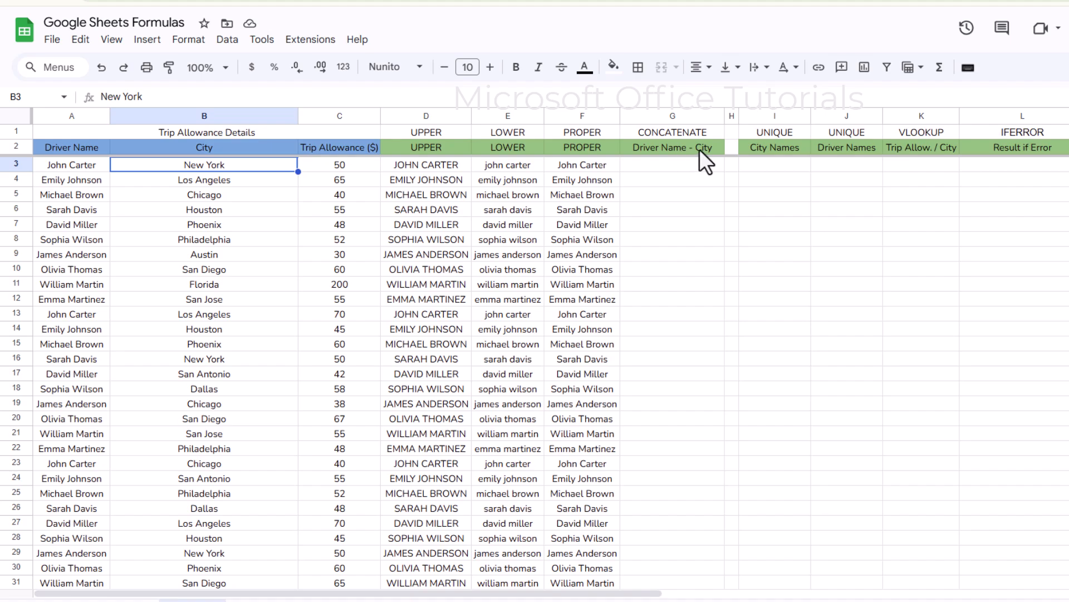
# - Enter =CONCATENATE(A3&" - "&B3) in cell G3 to join the driver name and city
pyautogui.click(634, 179)
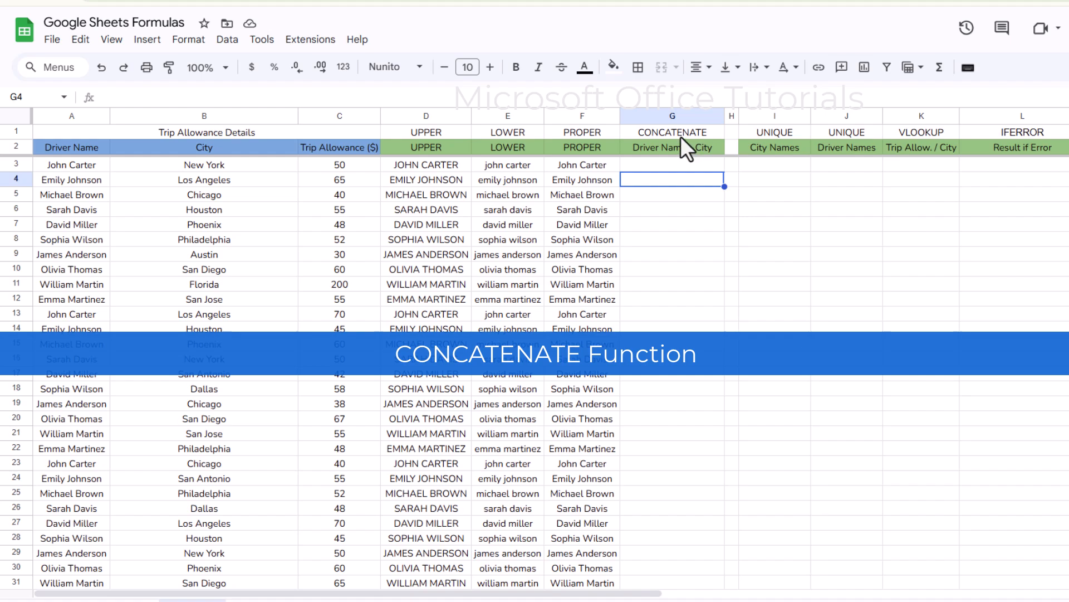
pyautogui.click(643, 168)
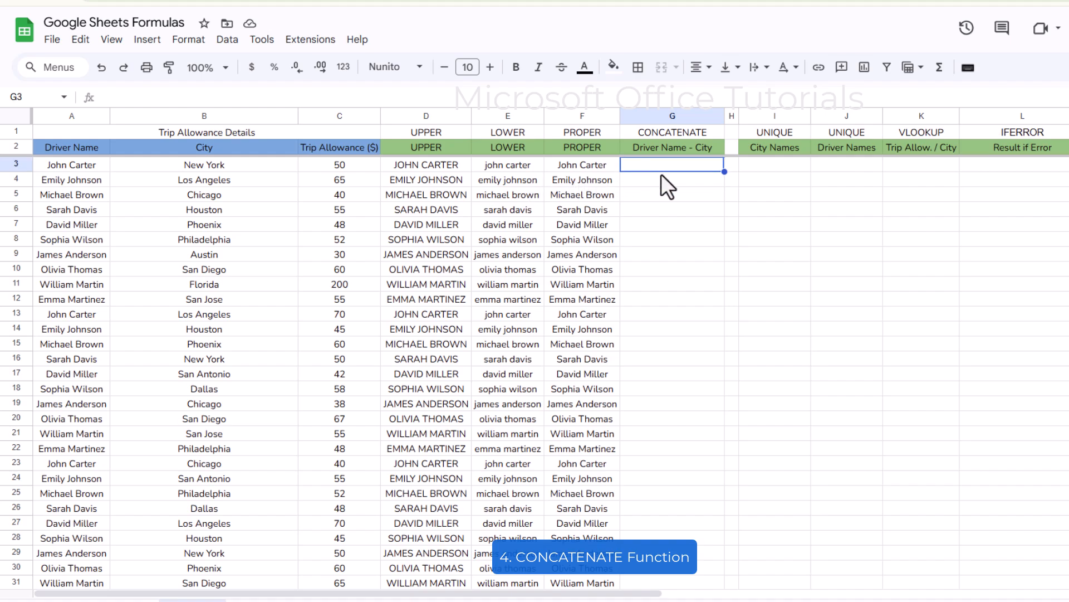
pyautogui.write('=c')
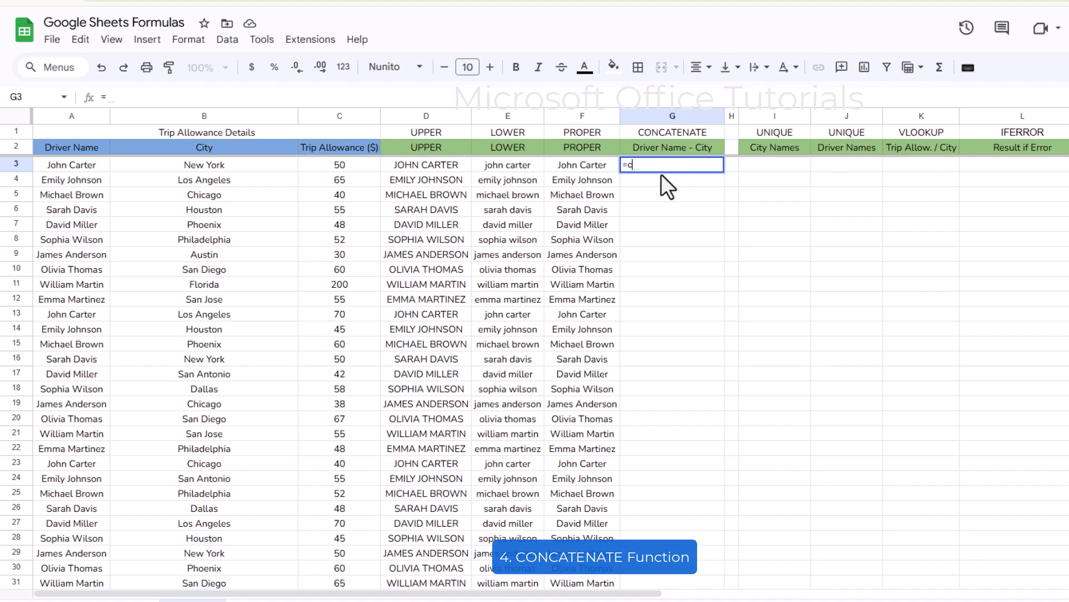
pyautogui.write('oncatenate')
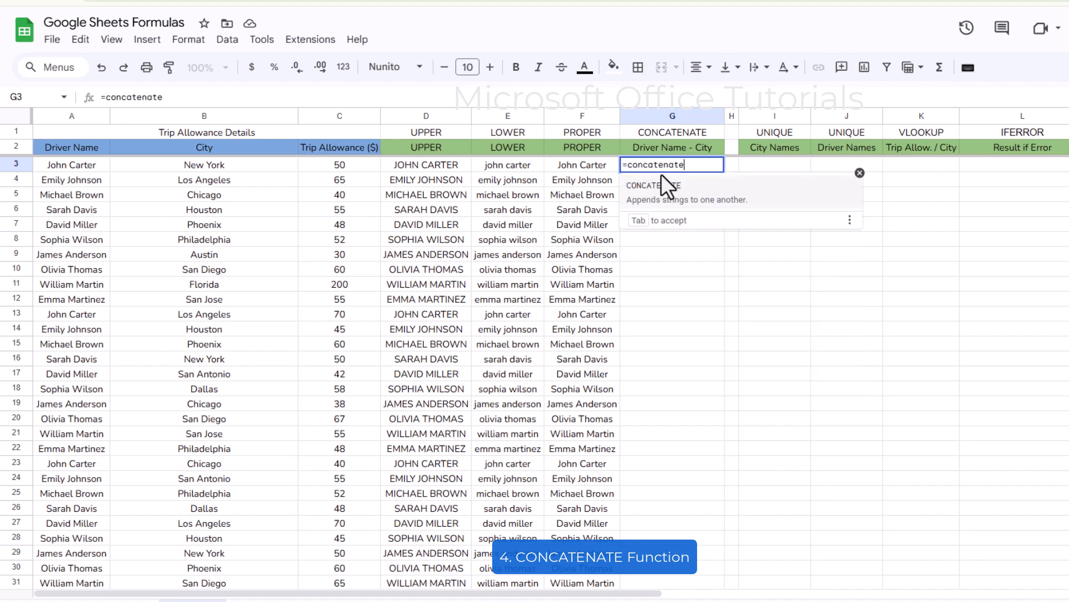
pyautogui.press('Tab')
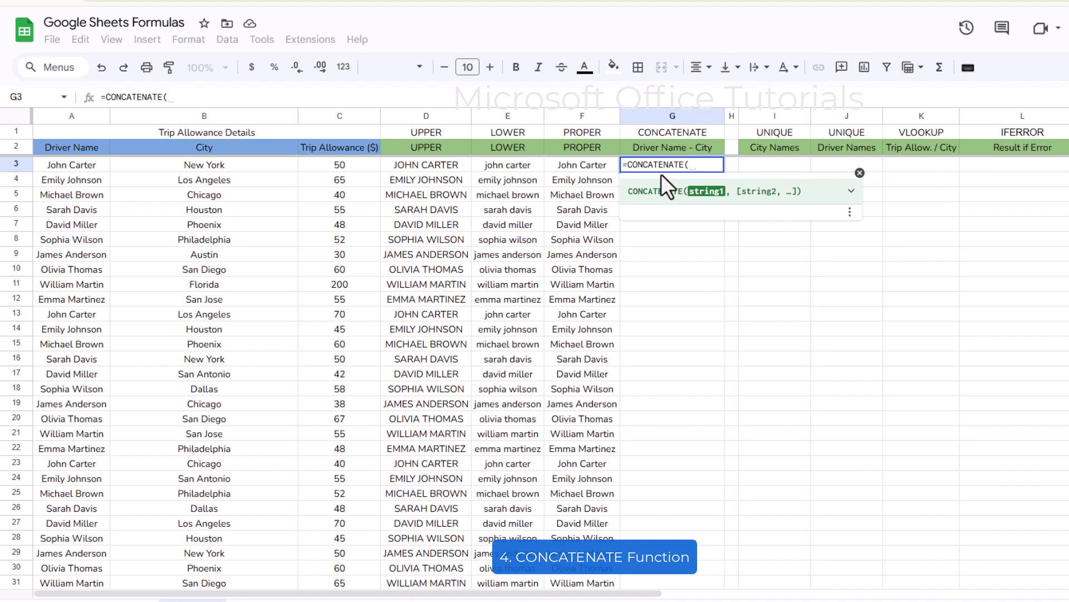
pyautogui.click(100, 165)
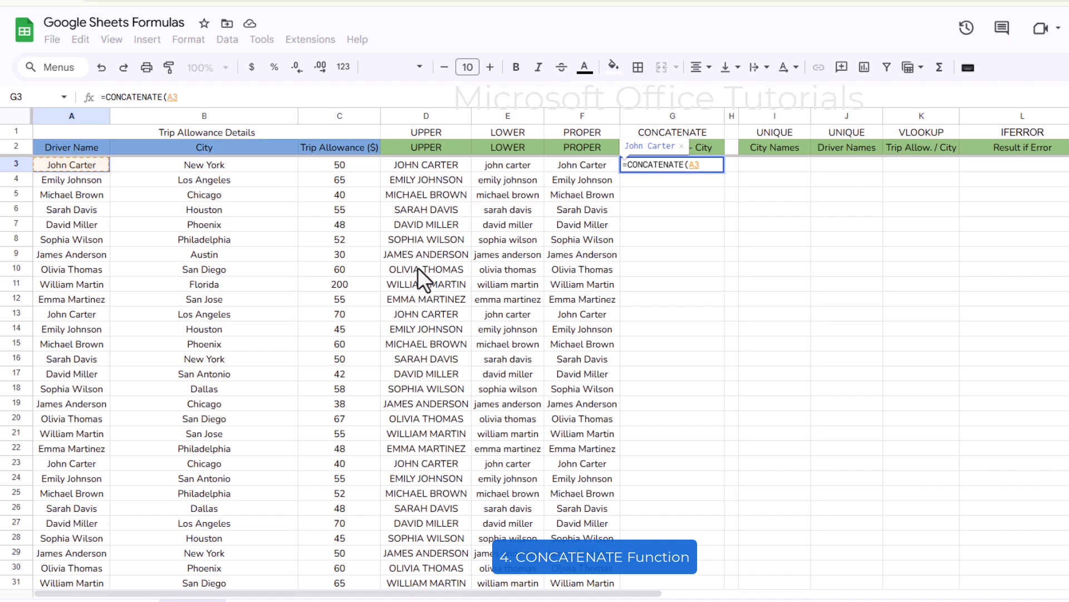
pyautogui.write('&"')
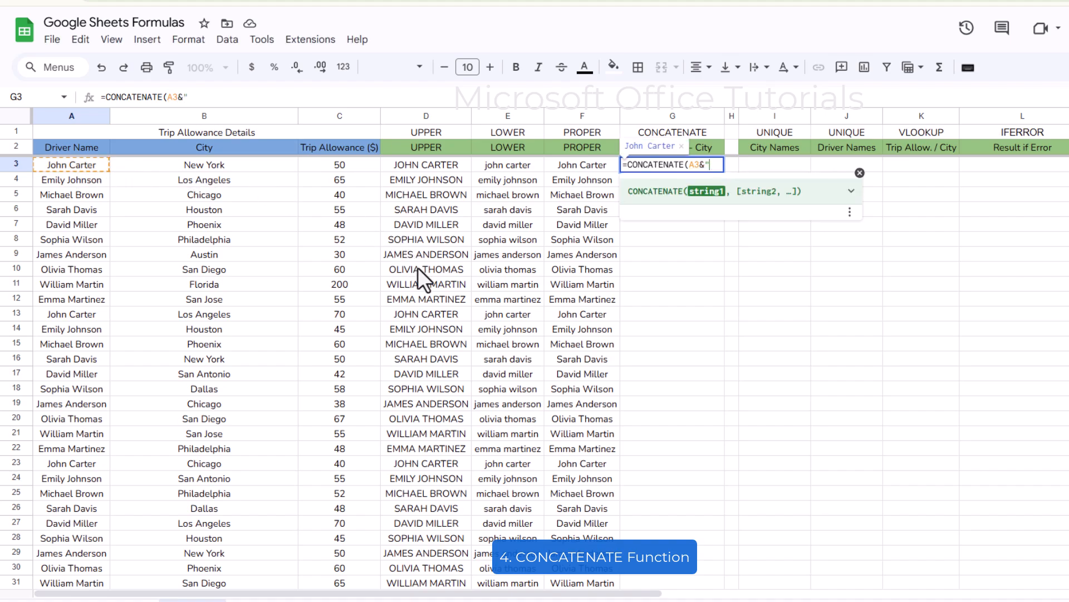
pyautogui.write(' - "&')
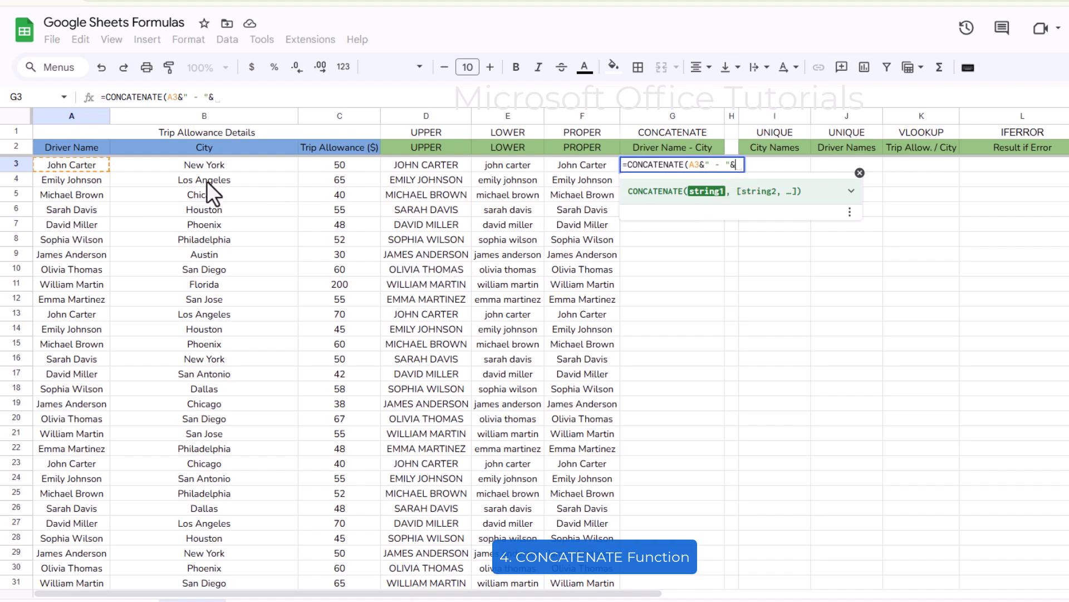
pyautogui.click(217, 166)
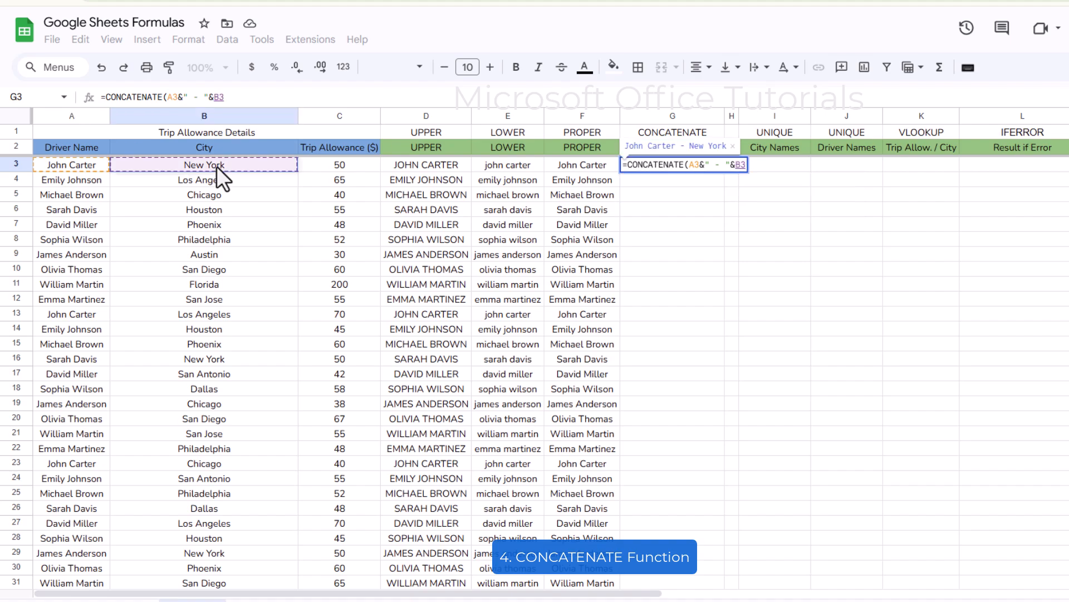
pyautogui.press('Return')
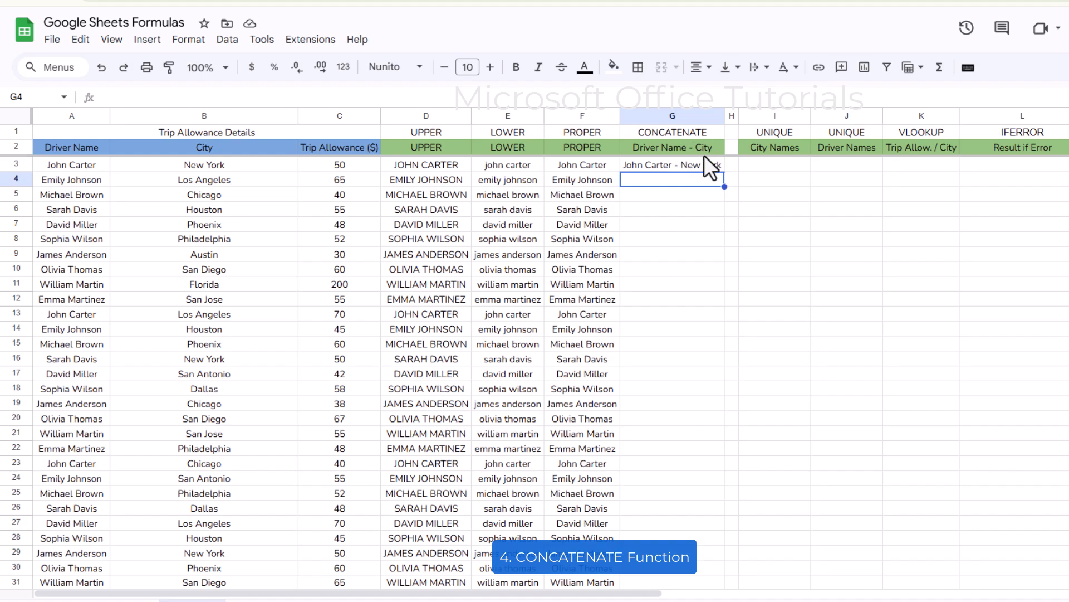
# - Fill the CONCATENATE formula from G3 down to G52 and fit column G's width to its contents
pyautogui.press('Up')
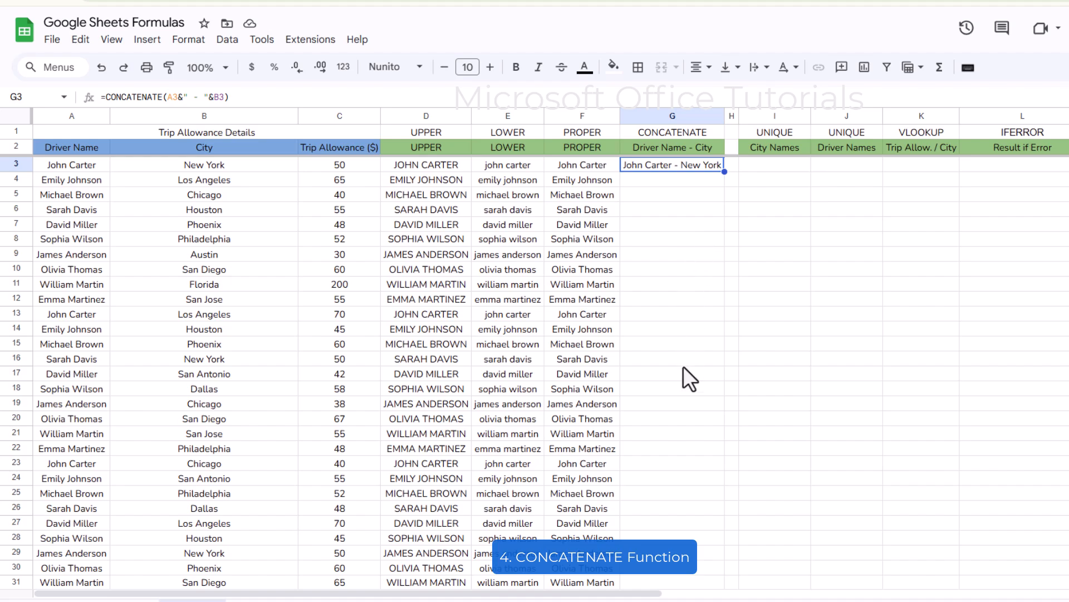
pyautogui.moveTo(724, 171); pyautogui.dragTo(711, 513)
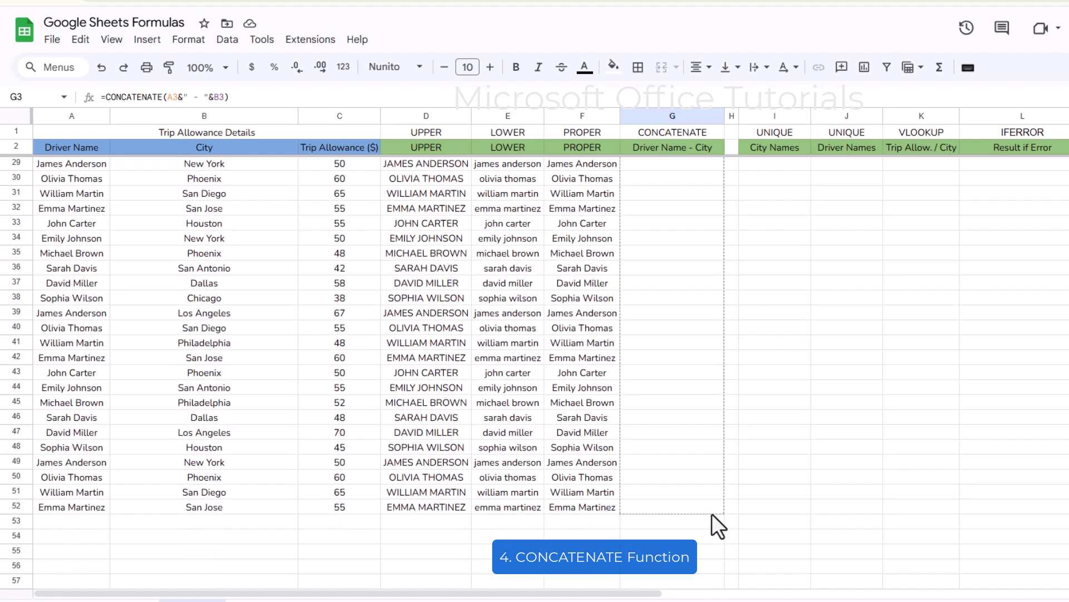
pyautogui.moveTo(690, 413); pyautogui.dragTo(691, 372)
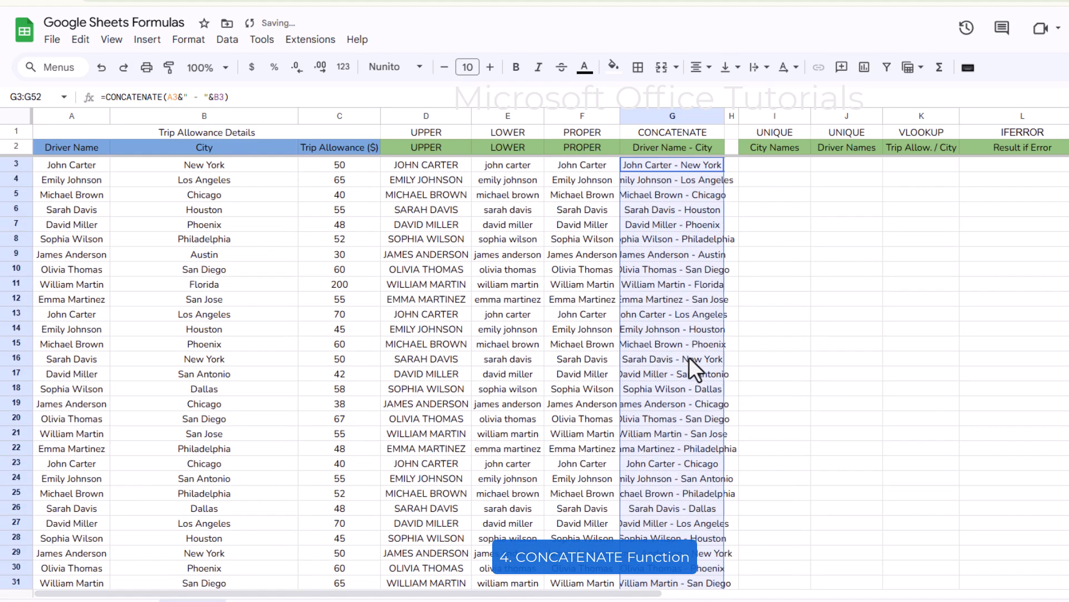
pyautogui.doubleClick(724, 114)
pyautogui.click(701, 200)
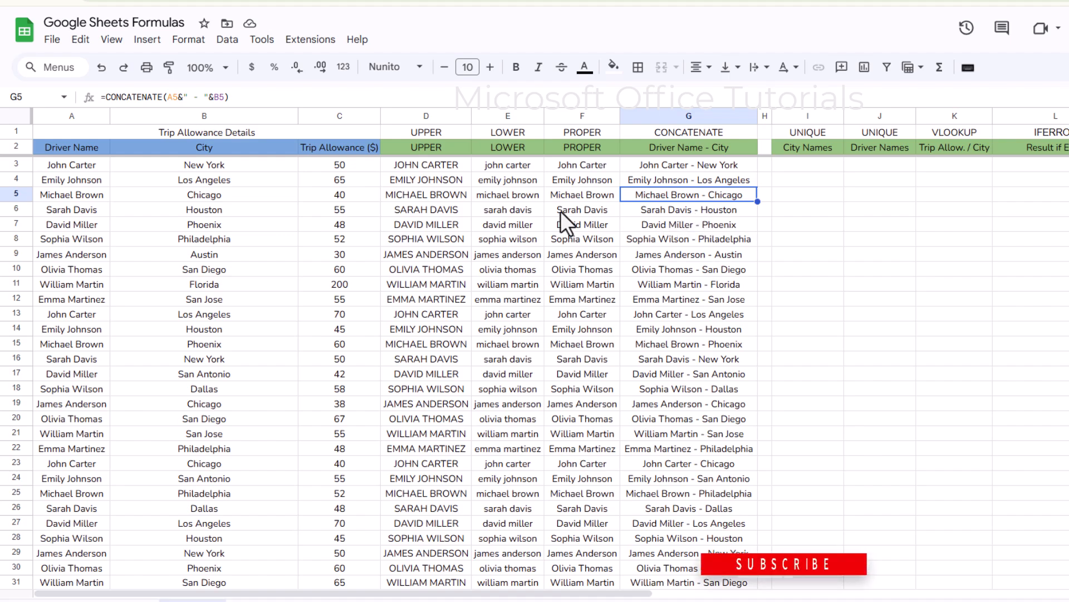
# - Enter =UNIQUE(B3:B52) in cell I3 to list each city from column B once
pyautogui.moveTo(253, 167); pyautogui.dragTo(235, 300)
pyautogui.moveTo(253, 224); pyautogui.dragTo(244, 301)
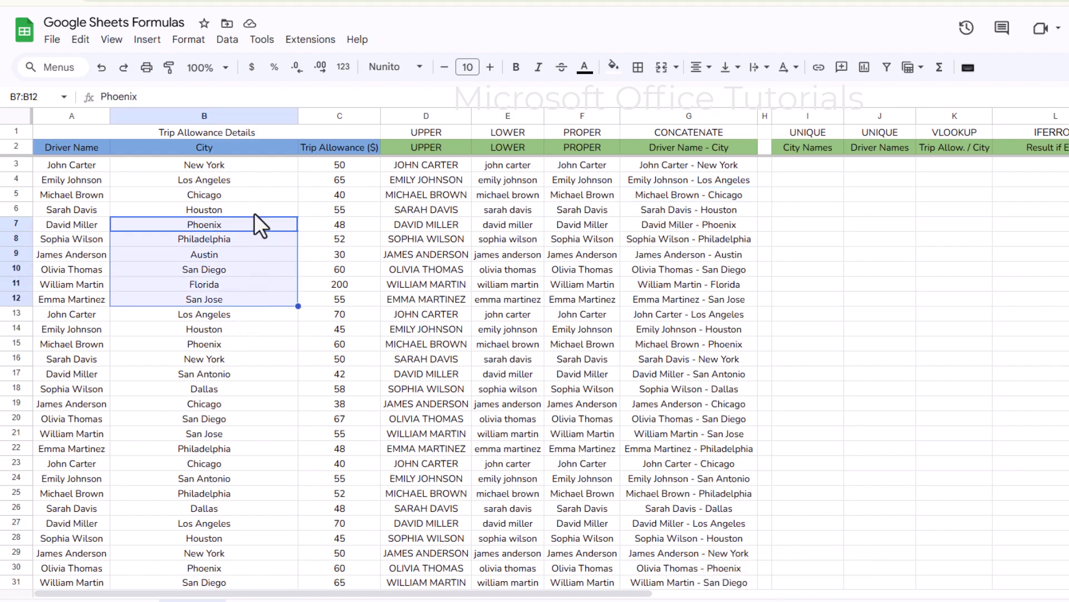
pyautogui.click(253, 186)
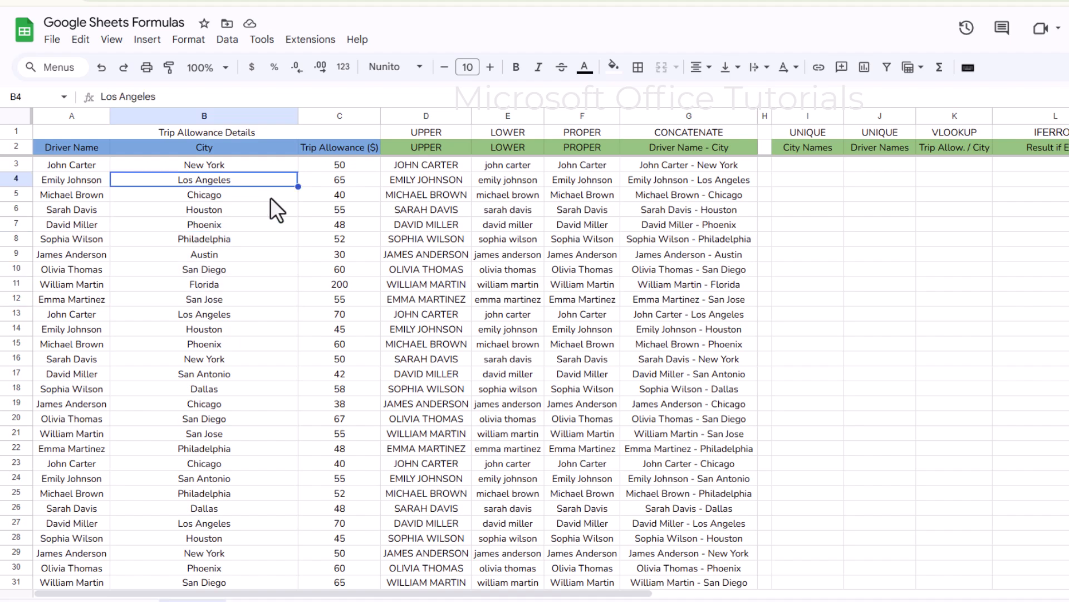
pyautogui.click(807, 169)
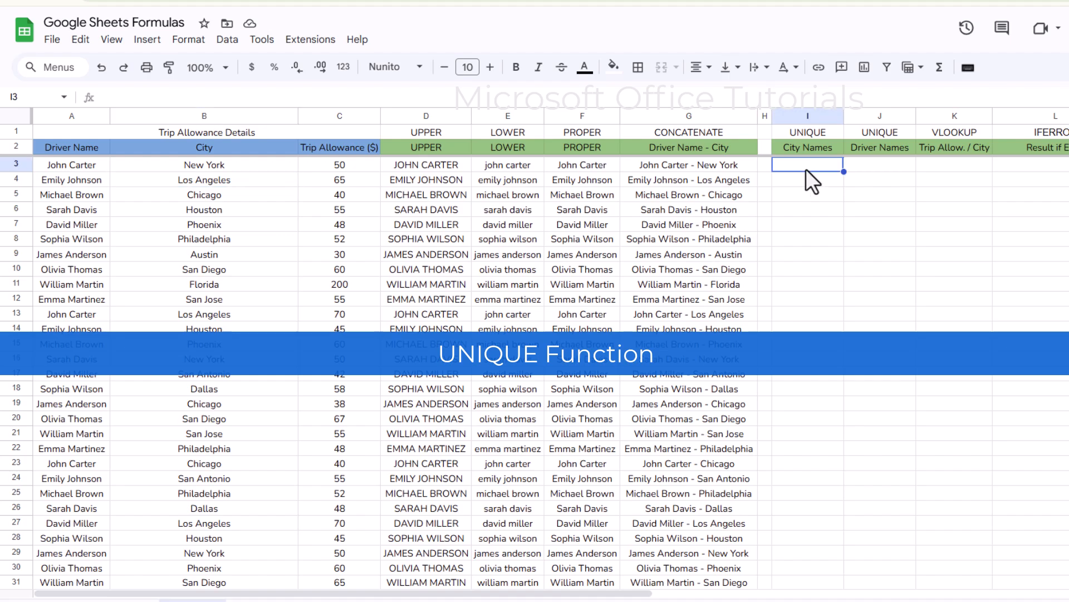
pyautogui.write('=unique')
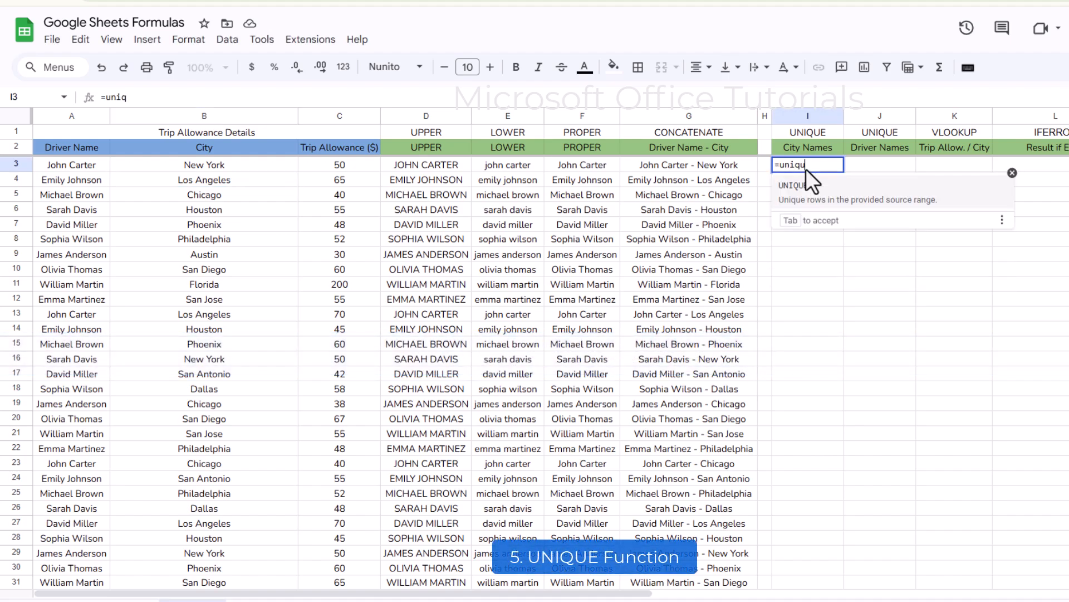
pyautogui.press('Tab')
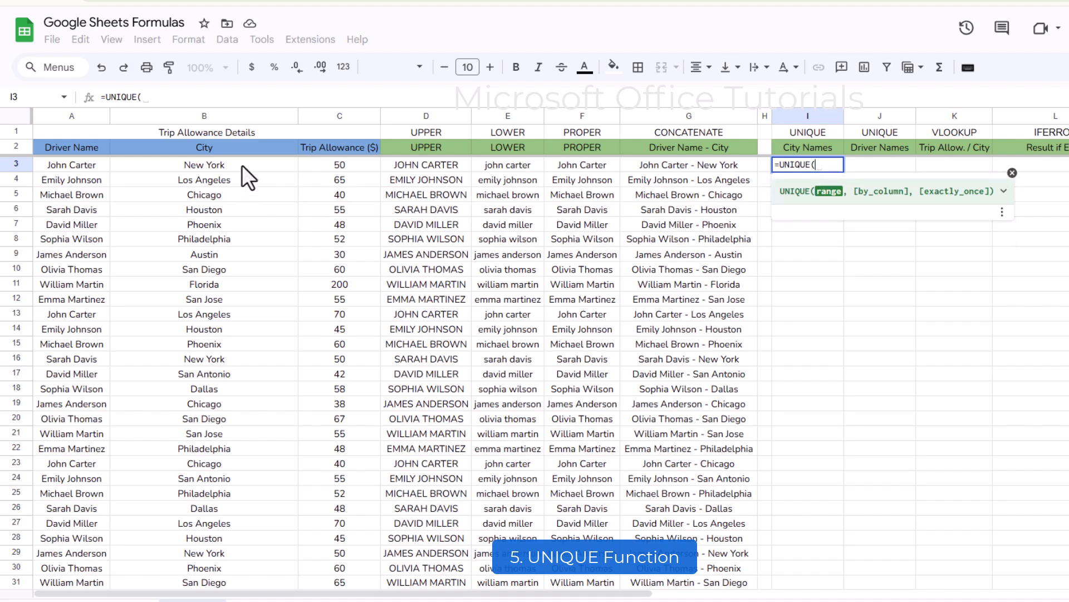
pyautogui.click(242, 165)
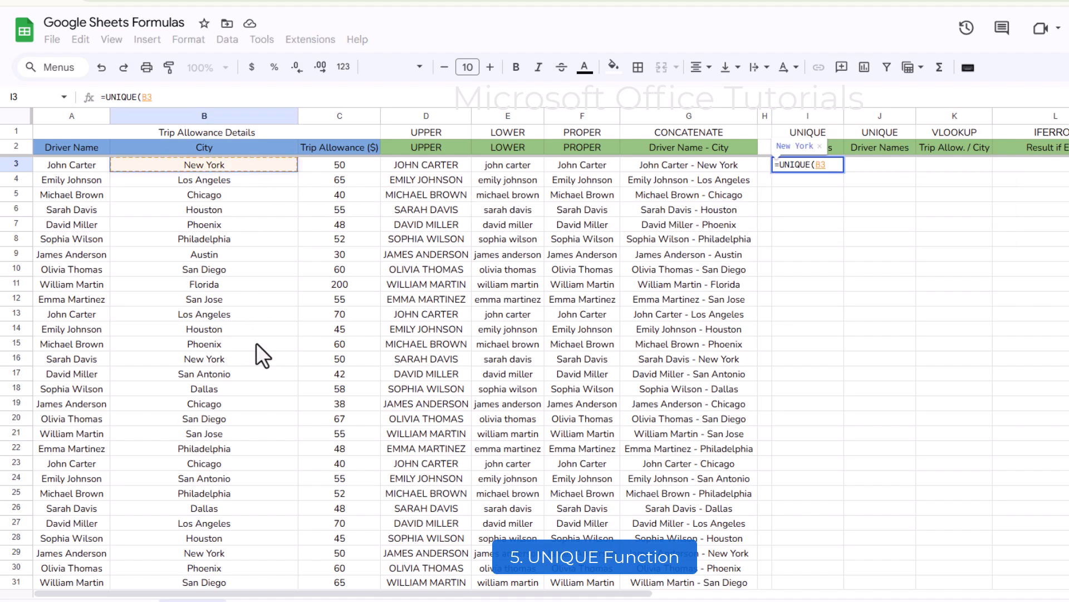
pyautogui.hotkey('ctrl', 'shift', 'Down')
pyautogui.write(')')
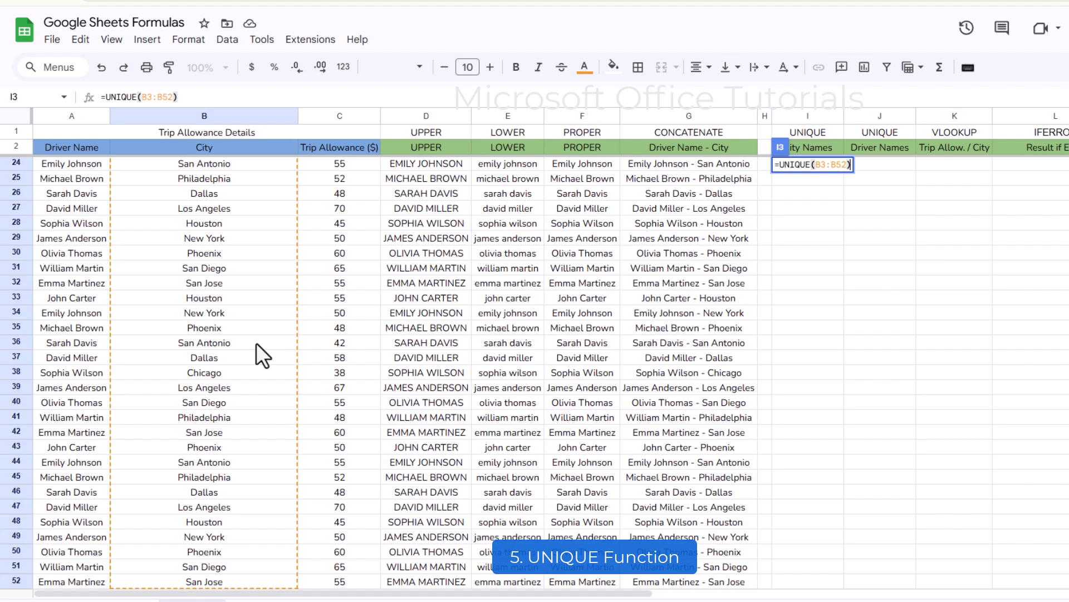
pyautogui.press('Return')
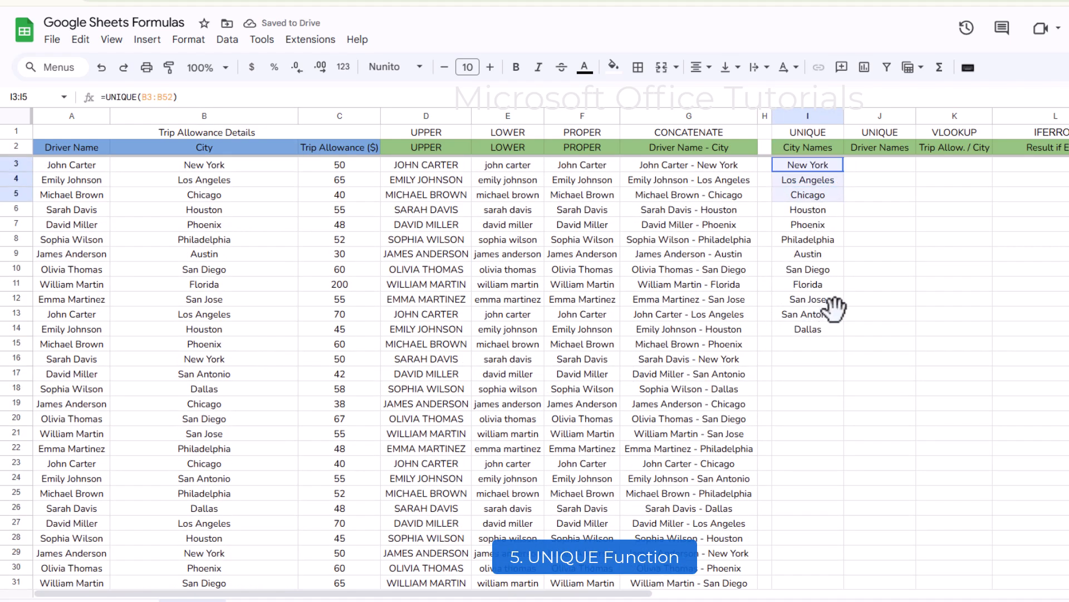
# - Examine the driver names in column A for entries that repeat across the table
pyautogui.click(892, 164)
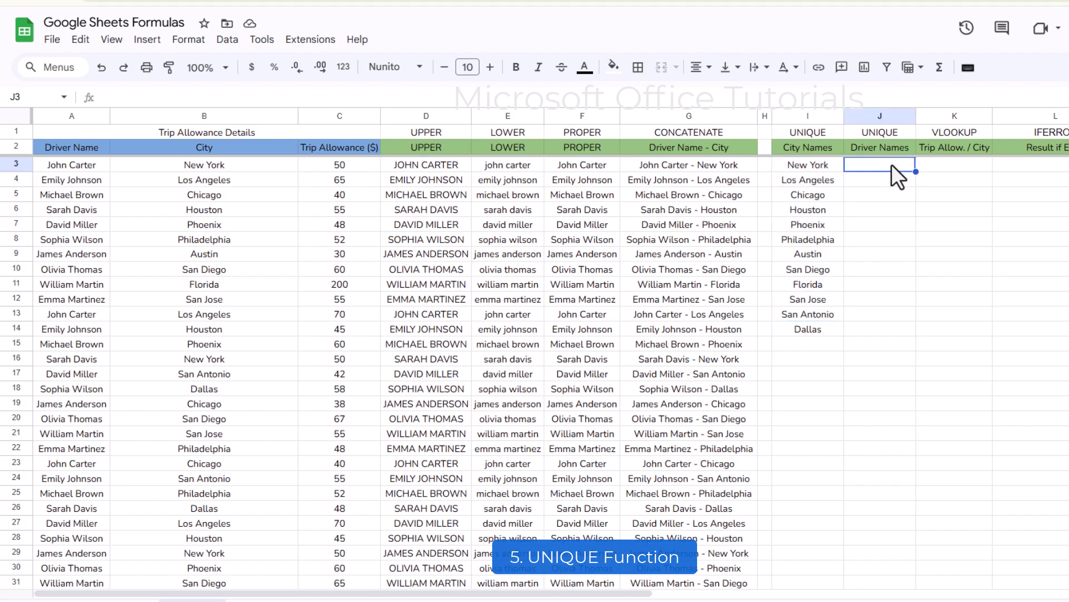
pyautogui.click(58, 183)
pyautogui.click(57, 359)
pyautogui.click(74, 408)
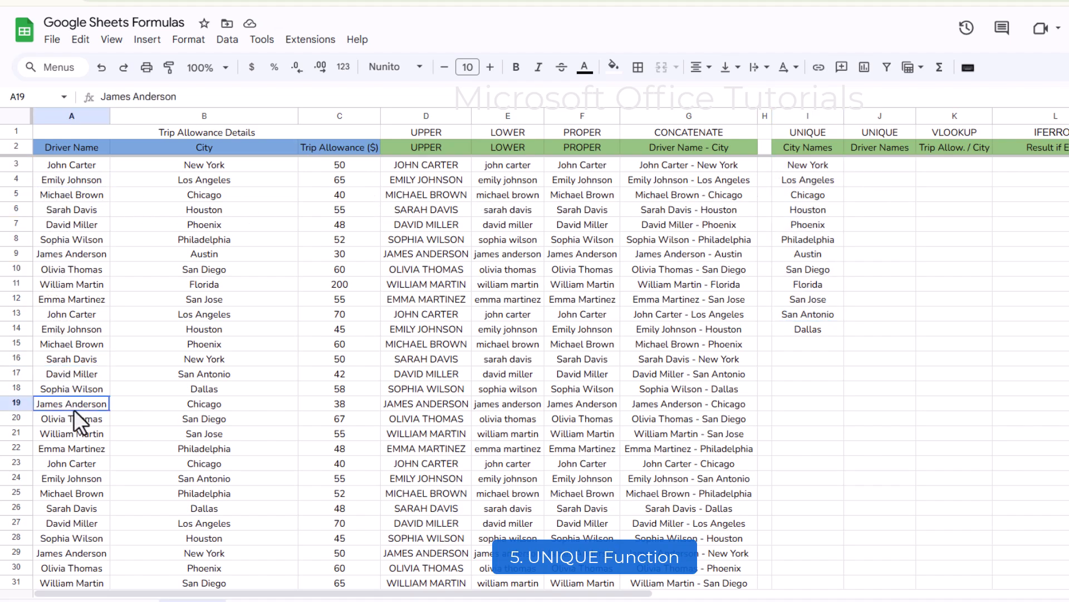
pyautogui.click(81, 491)
pyautogui.click(79, 454)
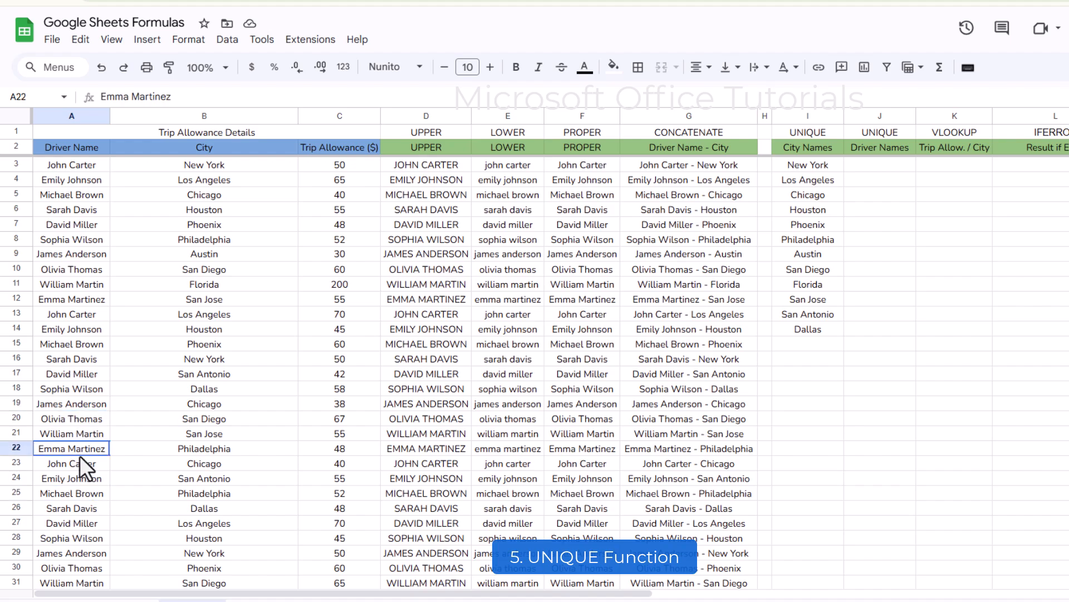
pyautogui.click(96, 167)
pyautogui.moveTo(93, 275); pyautogui.dragTo(92, 283)
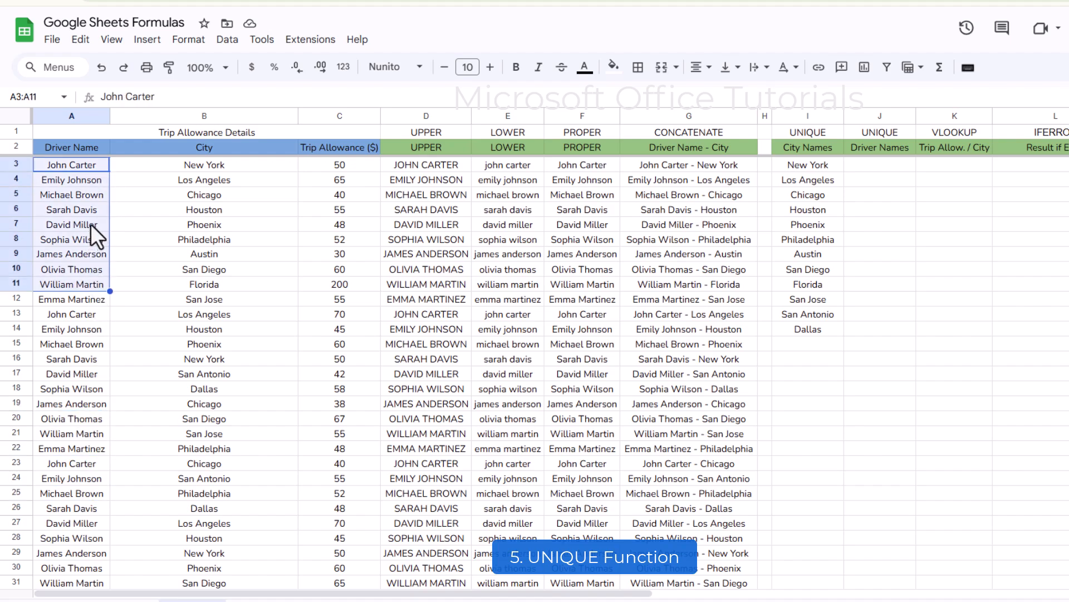
pyautogui.click(90, 223)
# - Enter =UNIQUE(A3:A52) in cell J3 to list each driver name from column A once
pyautogui.click(886, 165)
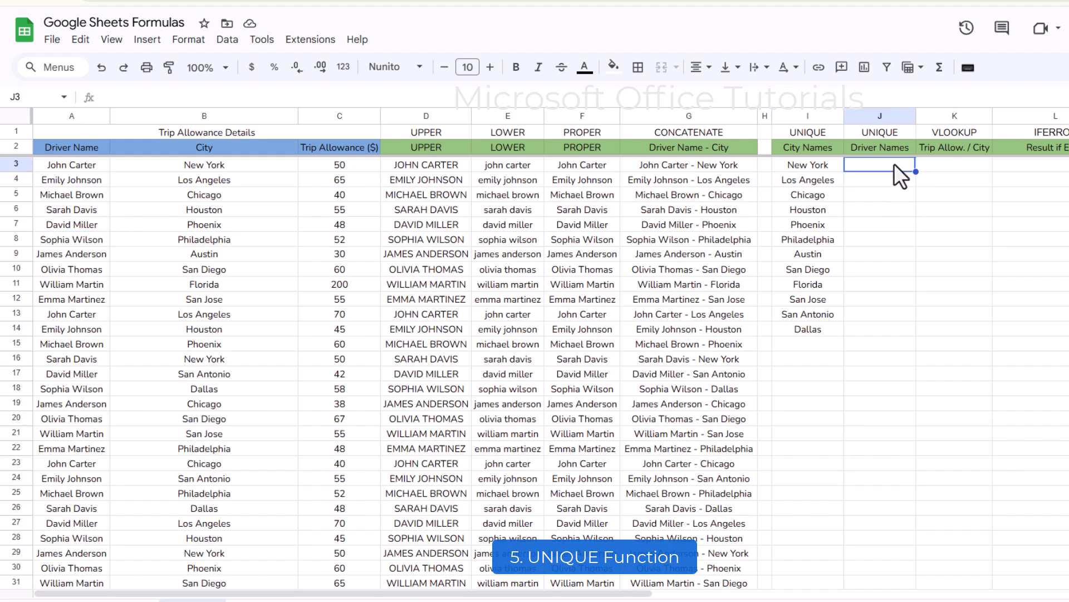
pyautogui.write('=uni')
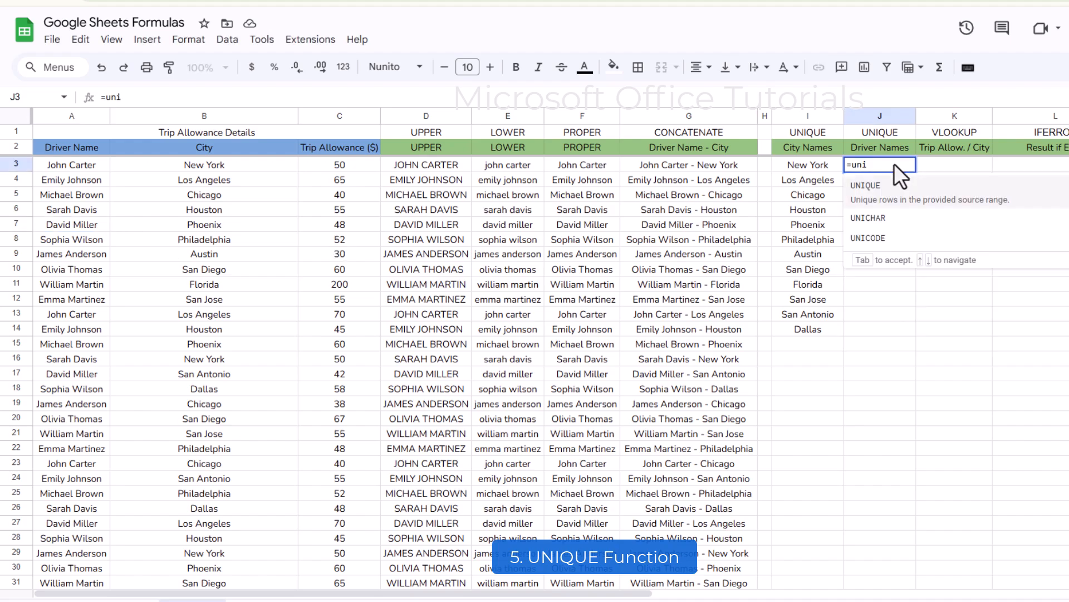
pyautogui.press('Tab')
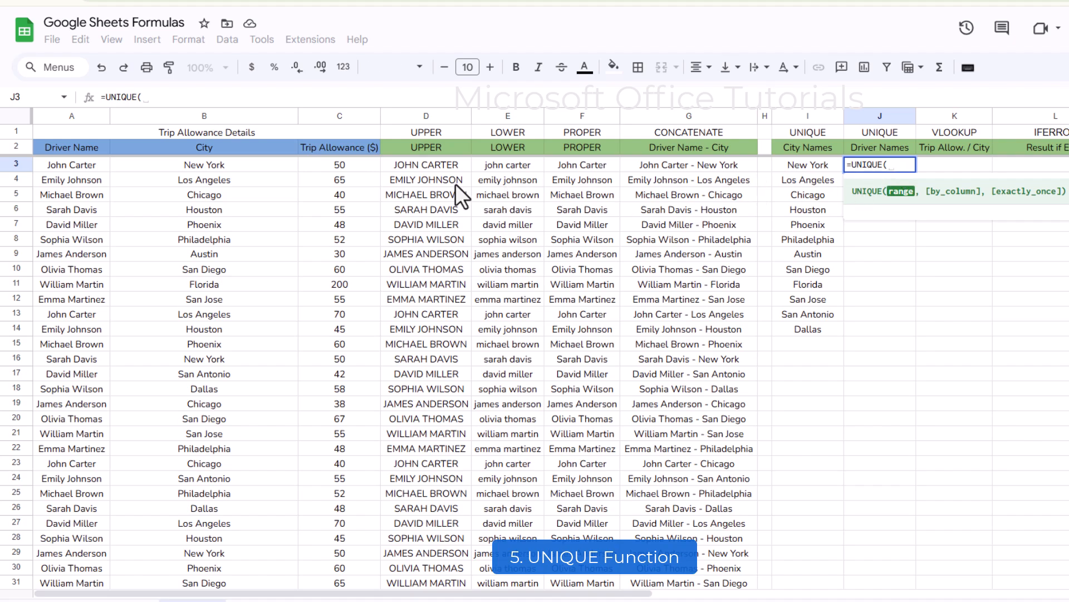
pyautogui.click(91, 165)
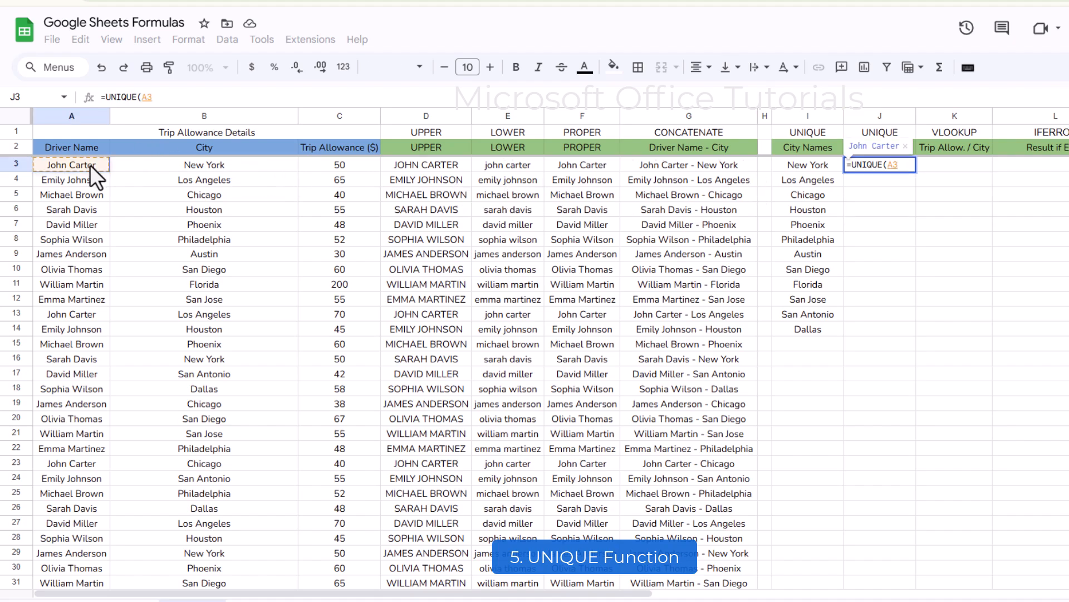
pyautogui.hotkey('ctrl', 'shift', 'Down')
pyautogui.write(')')
pyautogui.press('Return')
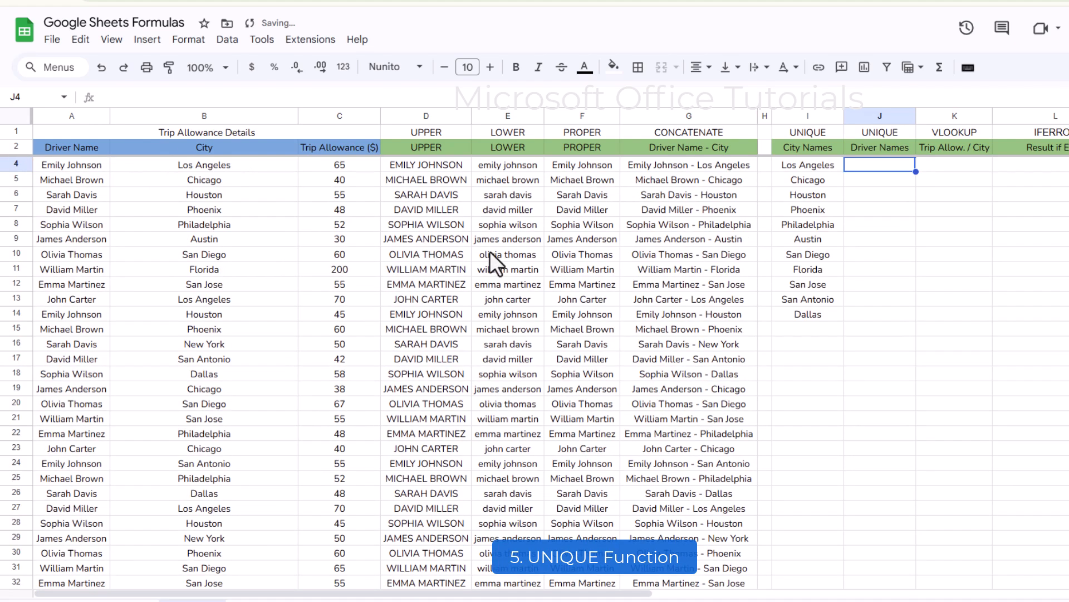
# - Review the UNIQUE results for driver names in column J and city names in column I
pyautogui.moveTo(893, 165); pyautogui.dragTo(878, 302)
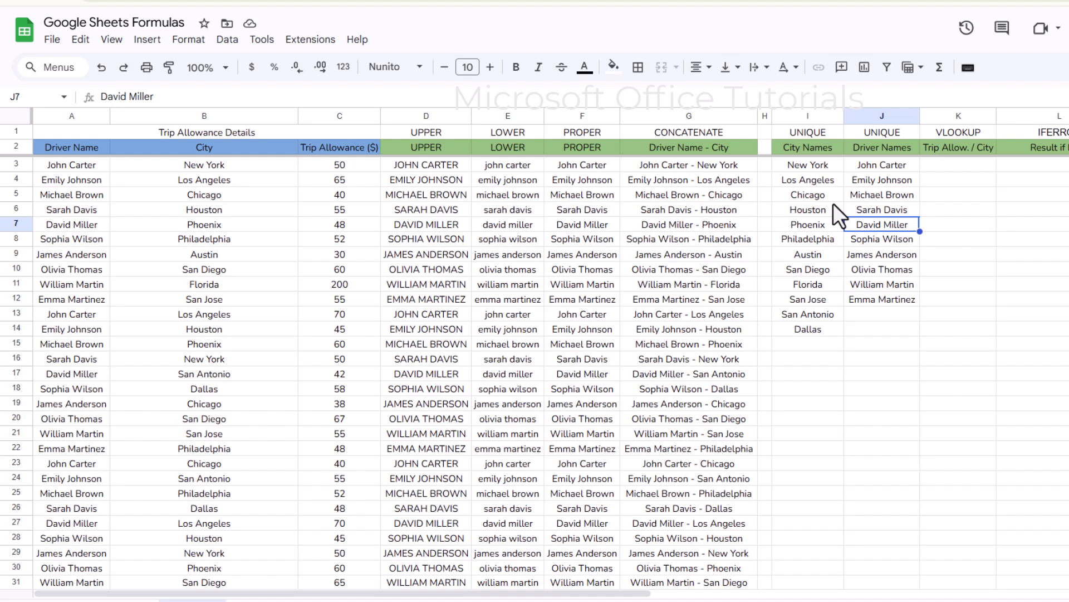
pyautogui.click(817, 167)
pyautogui.moveTo(814, 232); pyautogui.dragTo(817, 325)
pyautogui.moveTo(808, 183); pyautogui.dragTo(803, 271)
pyautogui.click(802, 222)
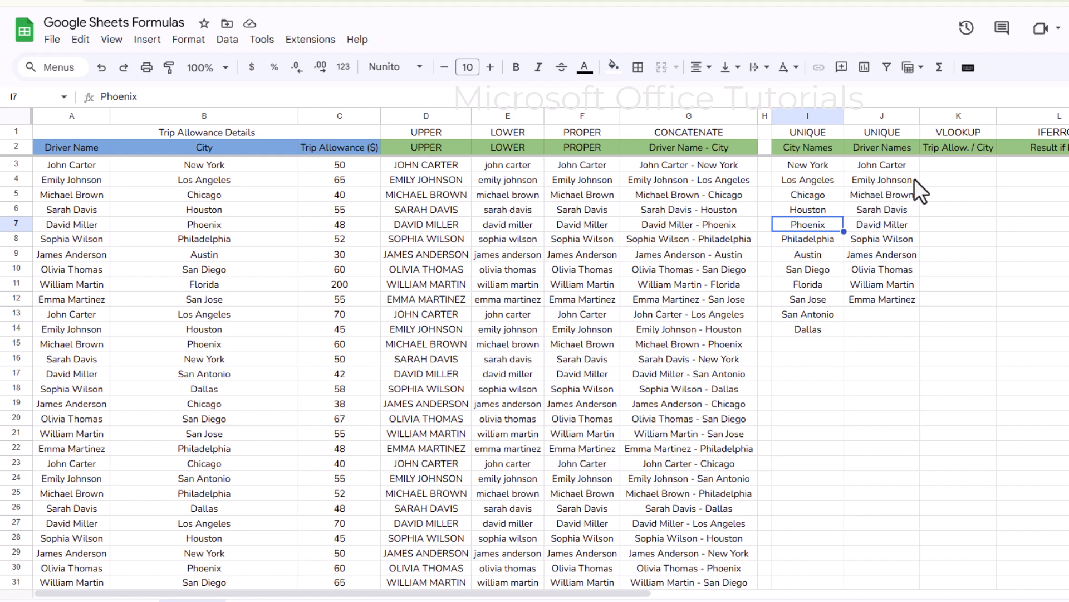
# - Start a VLOOKUP formula in cell K3 with search key I3 and the absolute range $B$3:$C$52
pyautogui.click(946, 167)
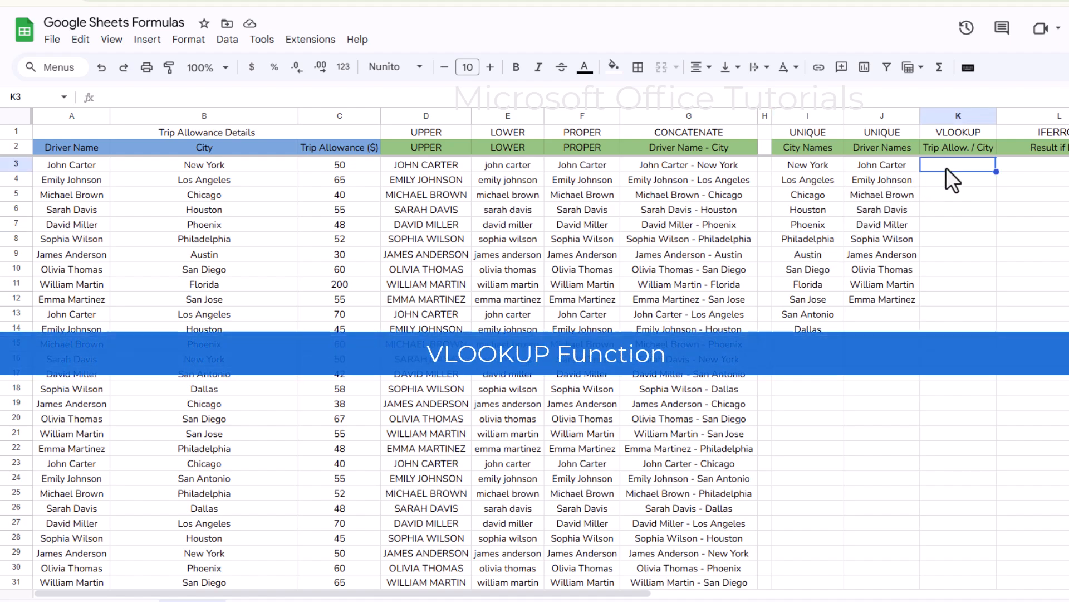
pyautogui.write('=')
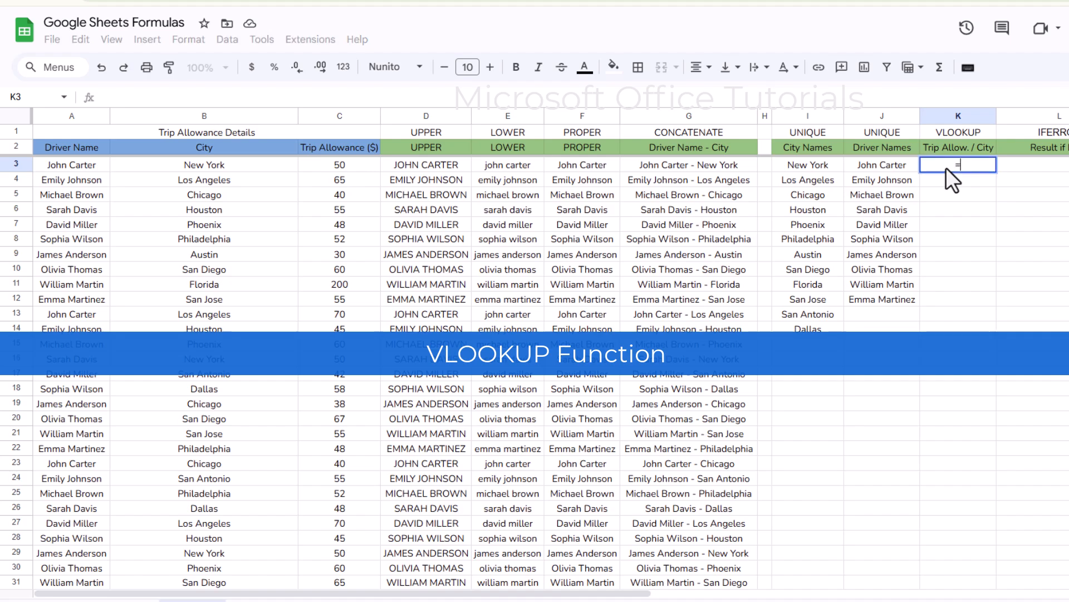
pyautogui.write('VLOOKUP(')
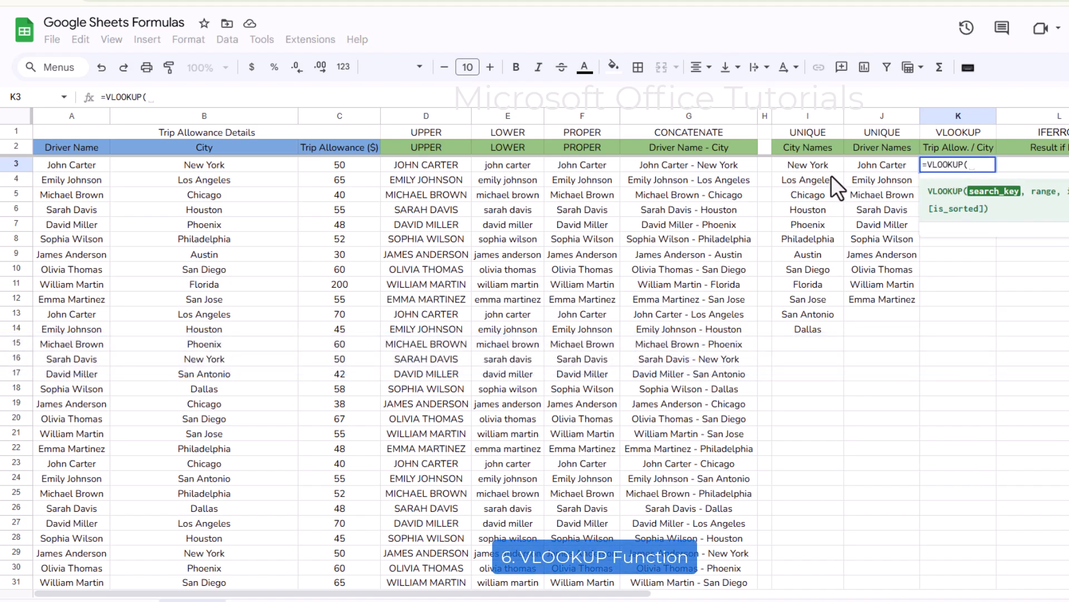
pyautogui.click(823, 164)
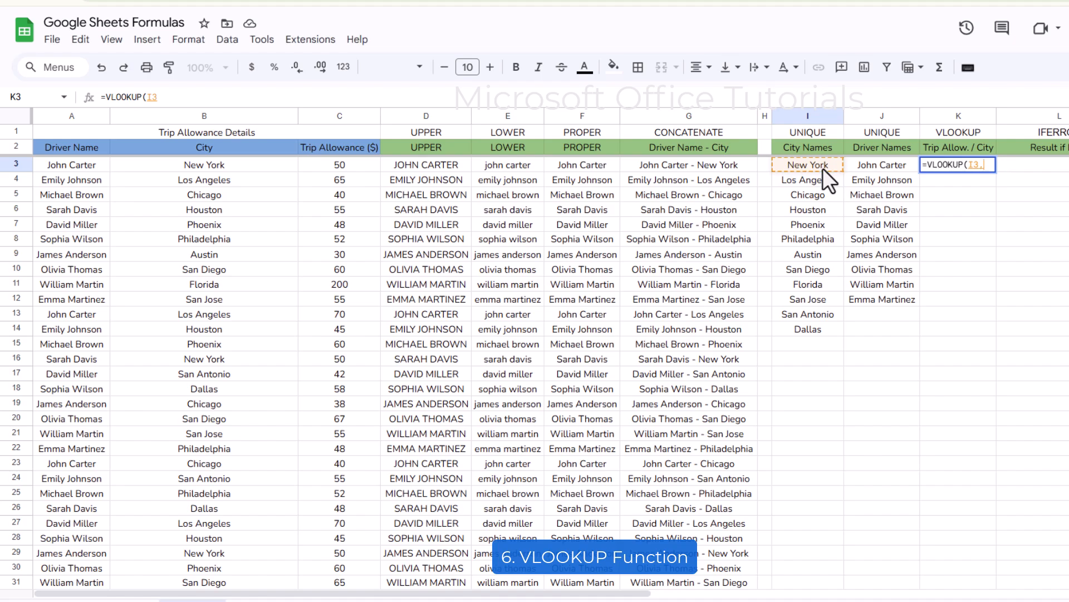
pyautogui.write(',')
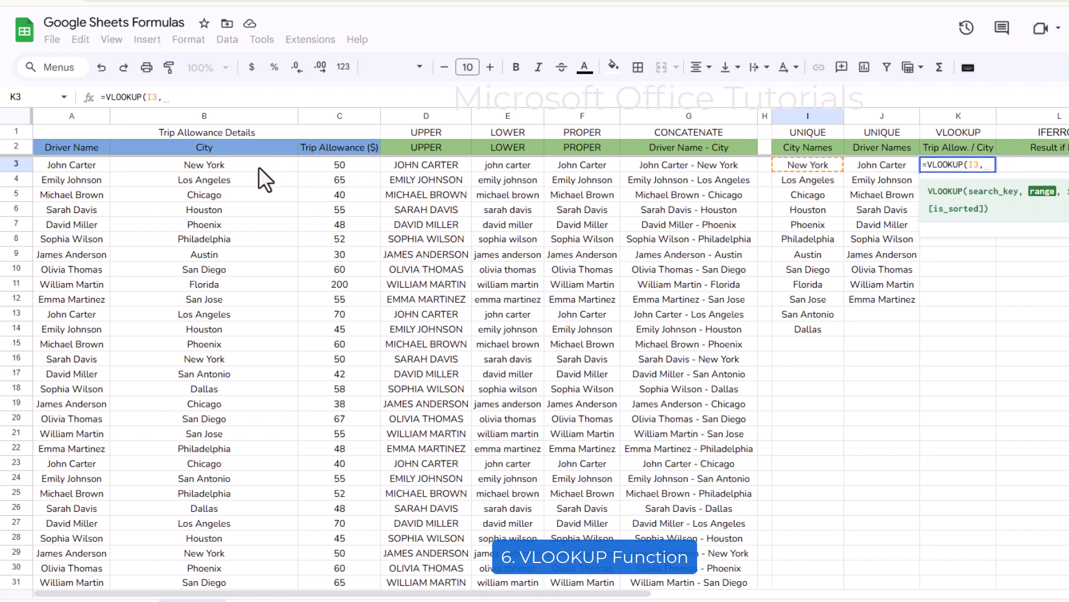
pyautogui.moveTo(241, 165); pyautogui.dragTo(346, 225)
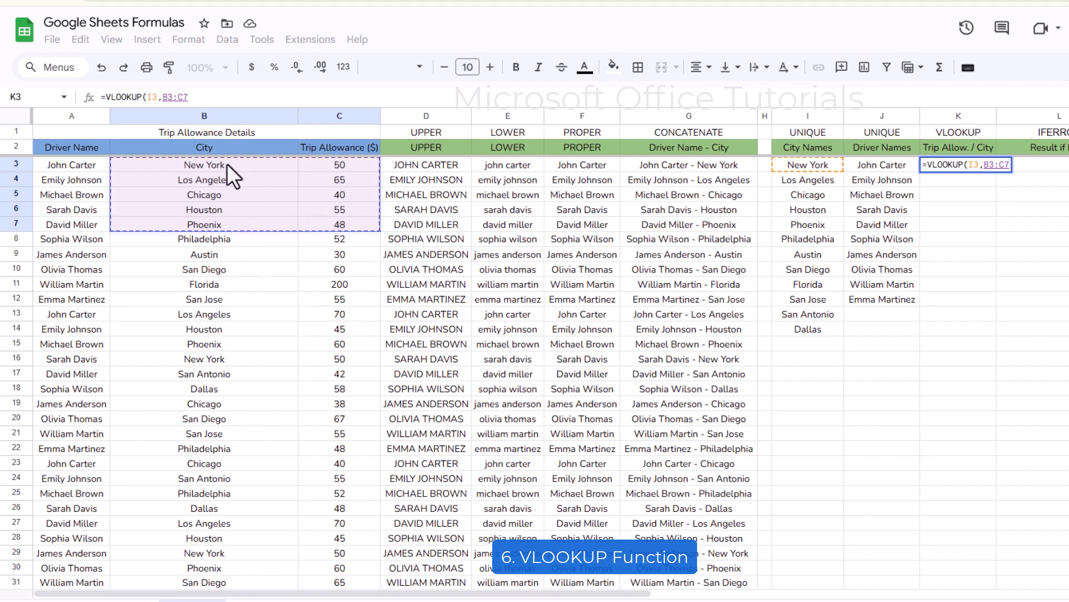
pyautogui.moveTo(298, 163); pyautogui.dragTo(353, 196)
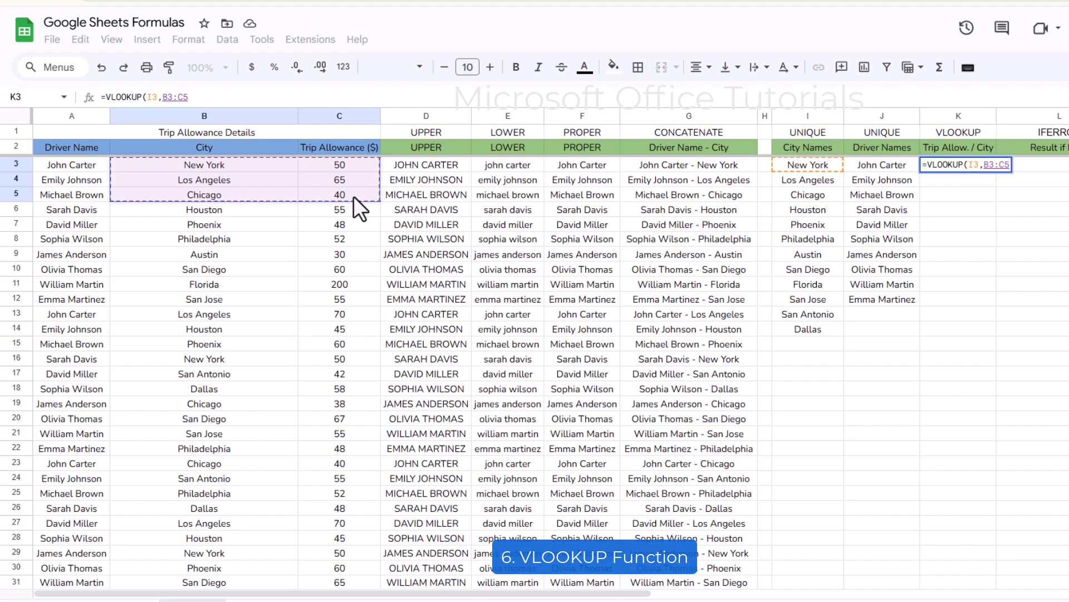
pyautogui.hotkey('ctrl', 'shift', 'Down')
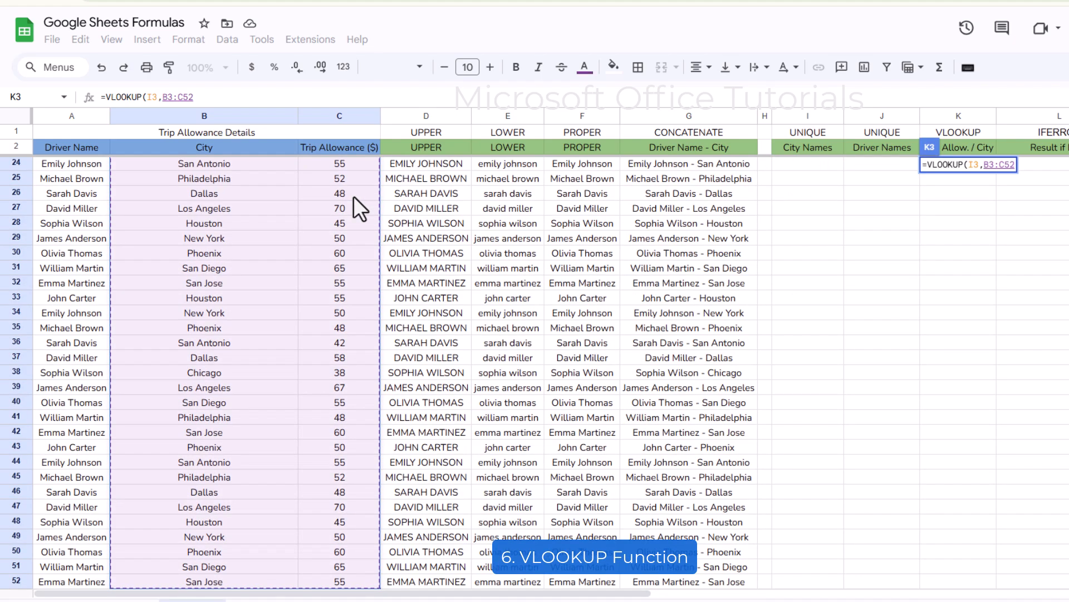
pyautogui.press('F4')
pyautogui.write(',')
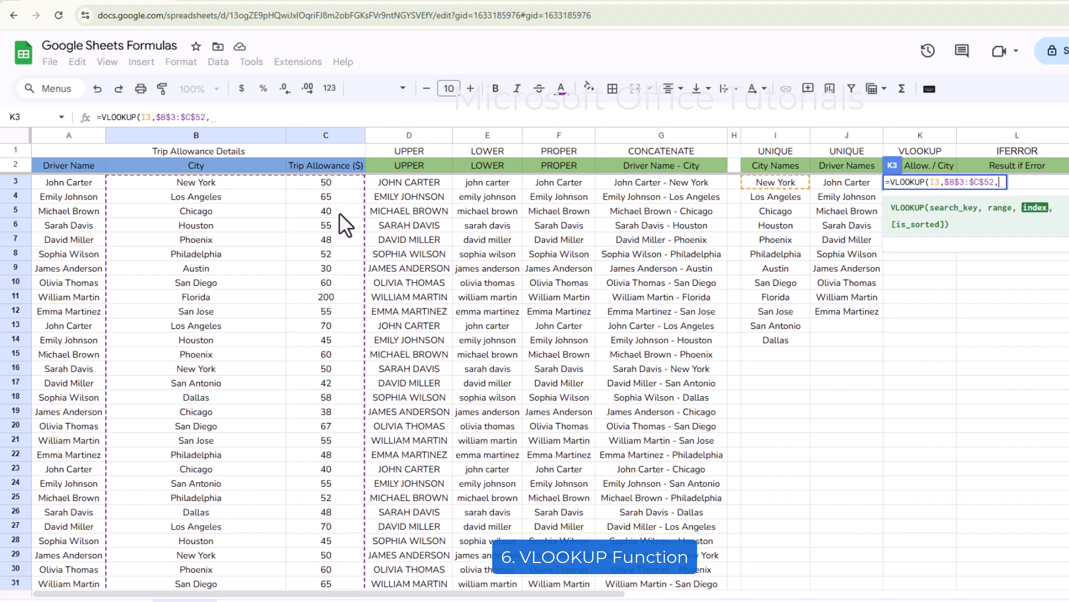
# - Complete the K3 VLOOKUP formula with index 2 and false for is_sorted, and fill it down through K14
pyautogui.write('2')
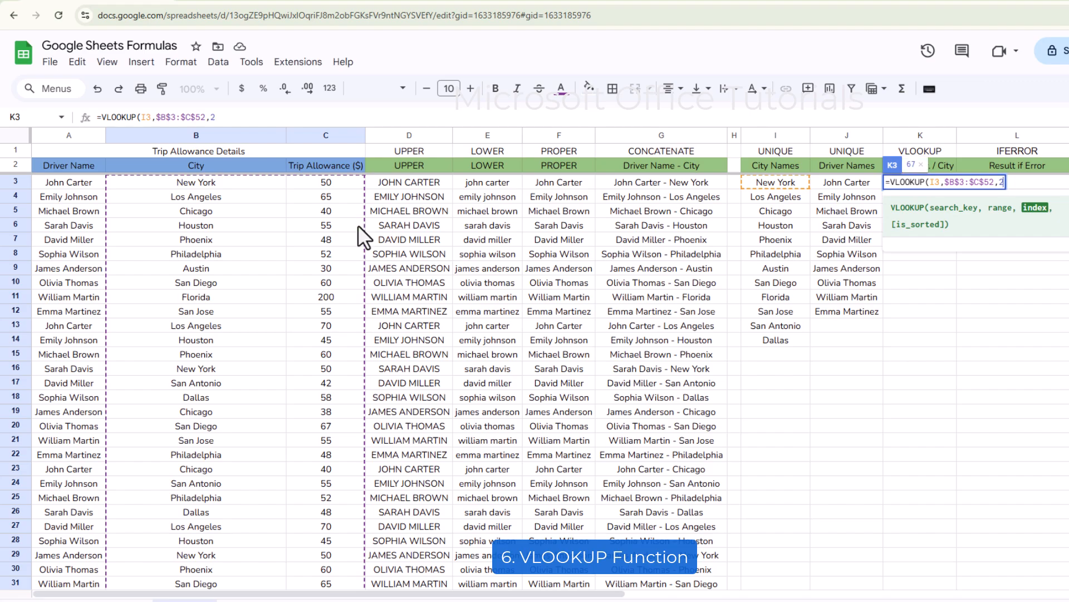
pyautogui.write(',')
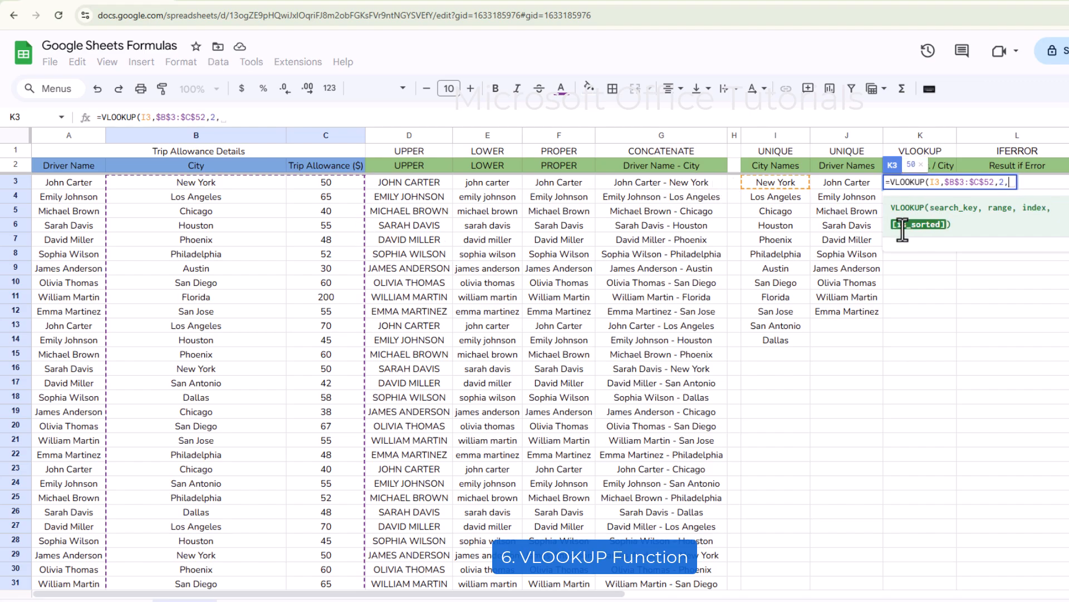
pyautogui.write('false')
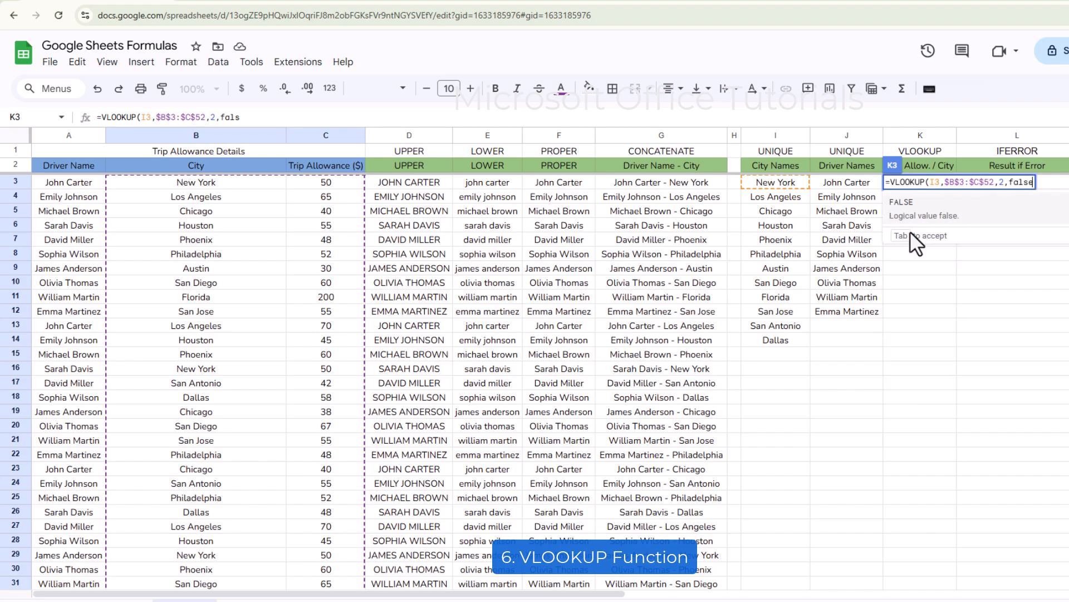
pyautogui.write(')')
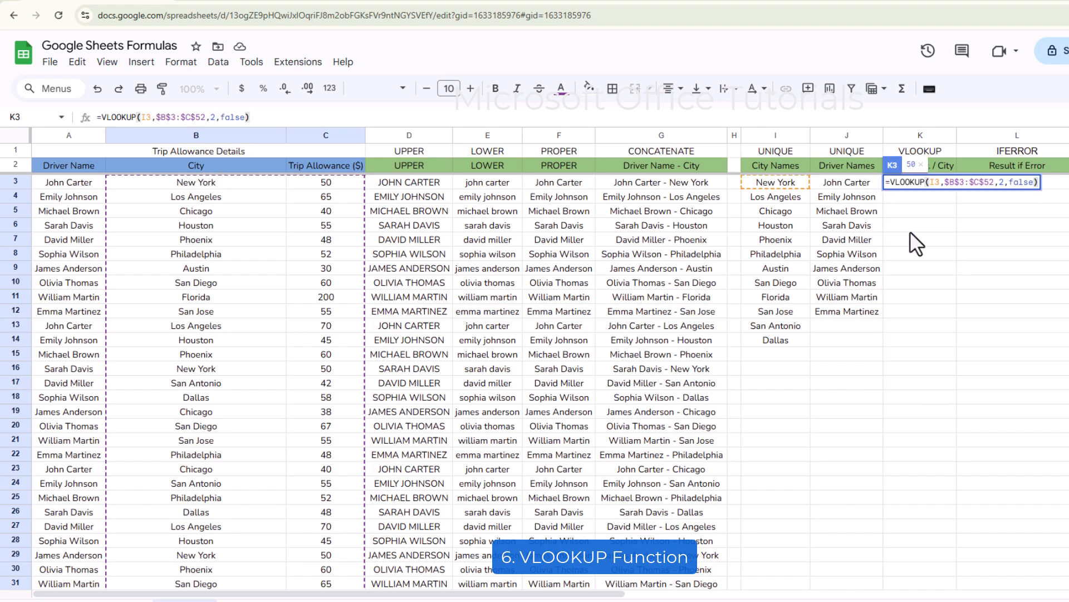
pyautogui.press('Return')
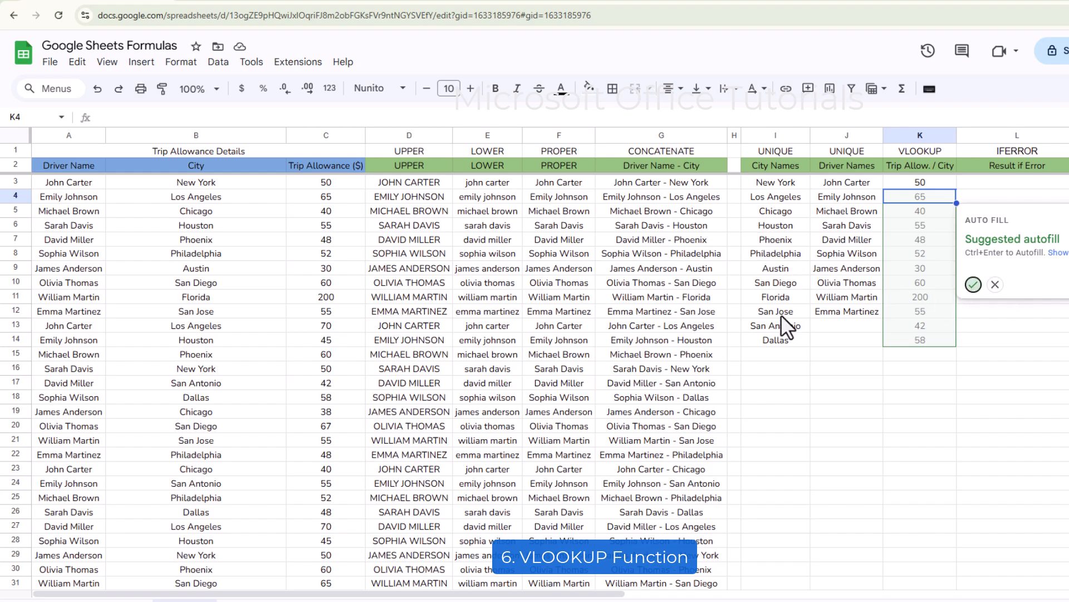
pyautogui.hotkey('ctrl', 'Return')
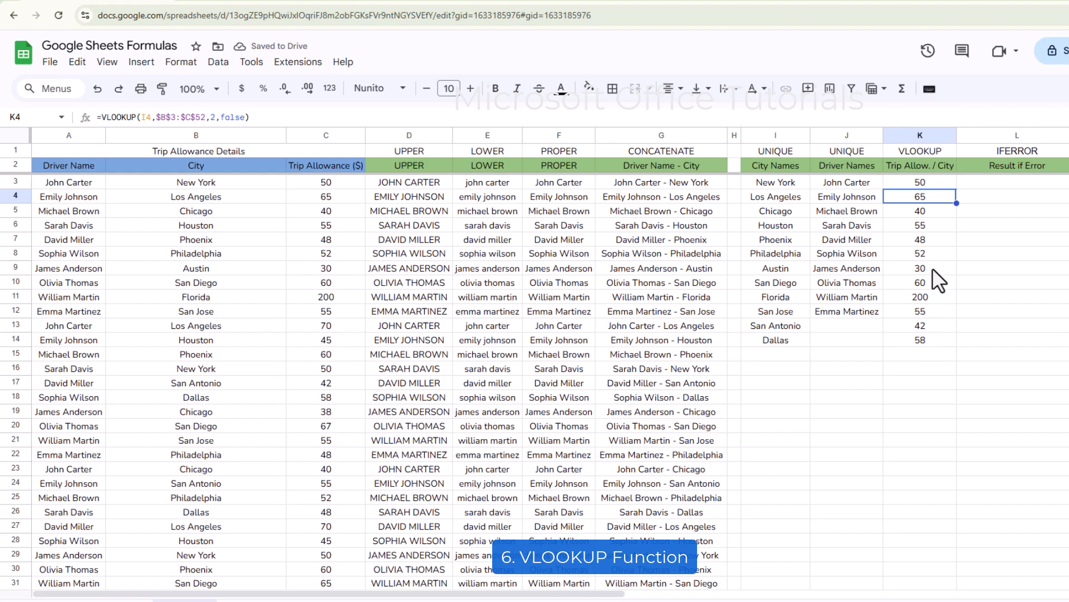
# - Review the VLOOKUP allowances in K3:K14 against the city names in column I
pyautogui.click(925, 184)
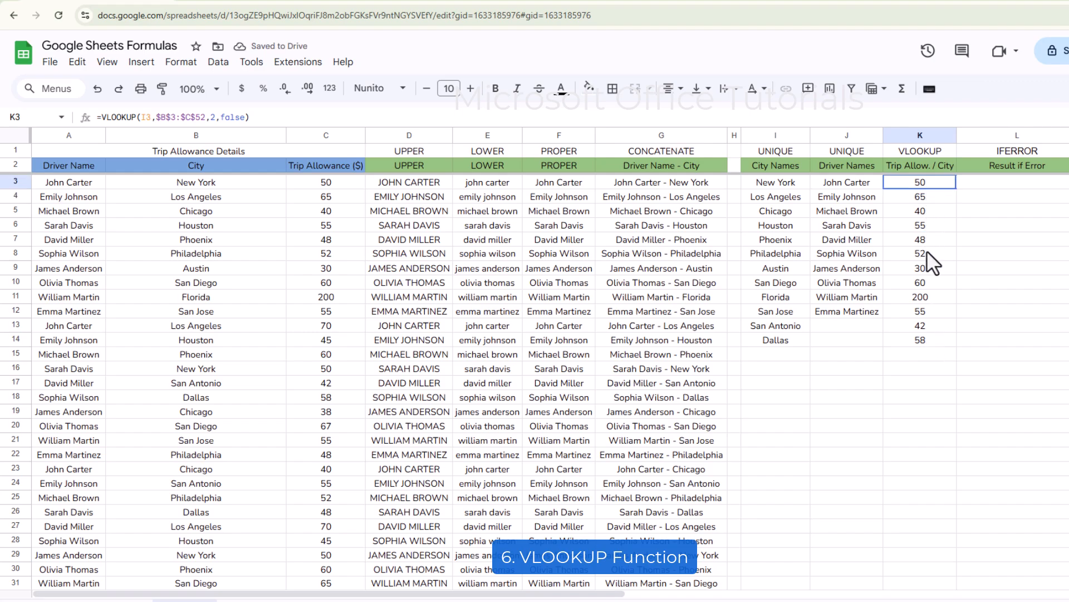
pyautogui.click(780, 185)
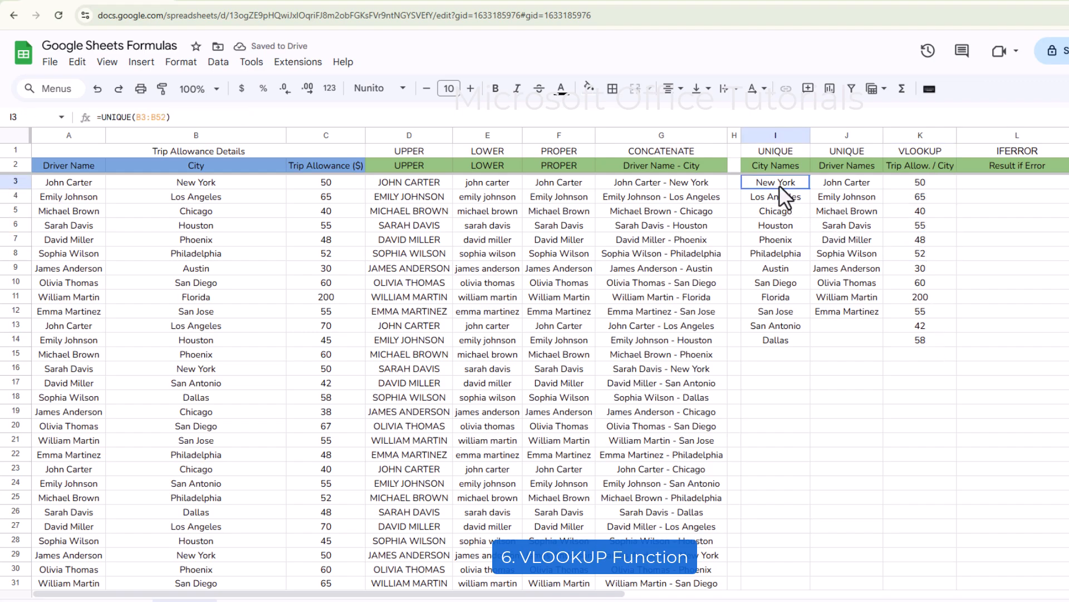
pyautogui.click(916, 181)
pyautogui.moveTo(916, 288); pyautogui.dragTo(920, 338)
pyautogui.click(919, 338)
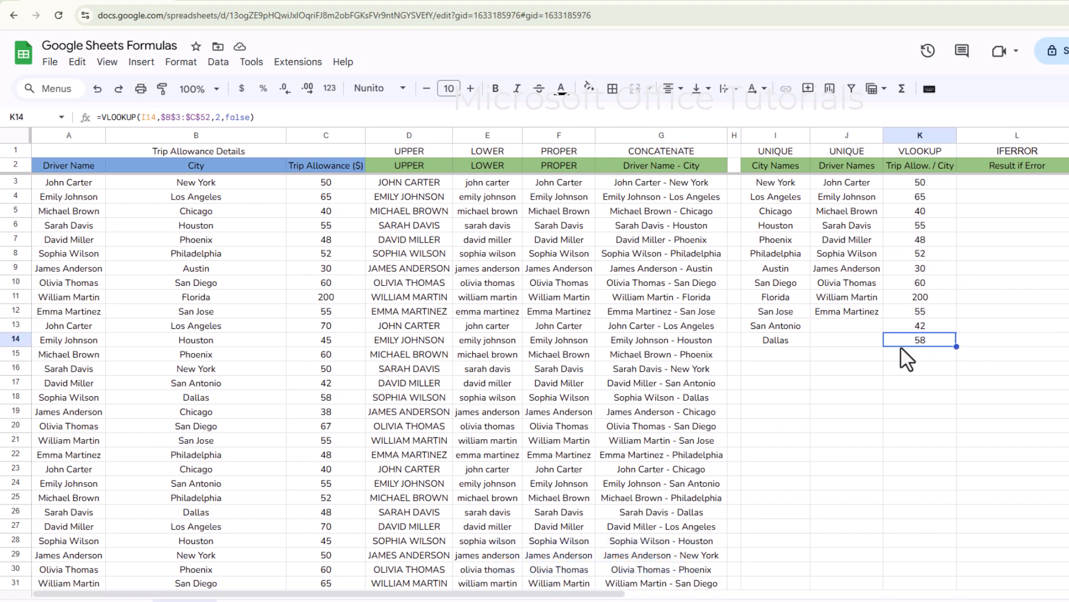
# - Add the unmatched city names Newyork1 in cell I15 and Floridaa in cell I16
pyautogui.click(787, 357)
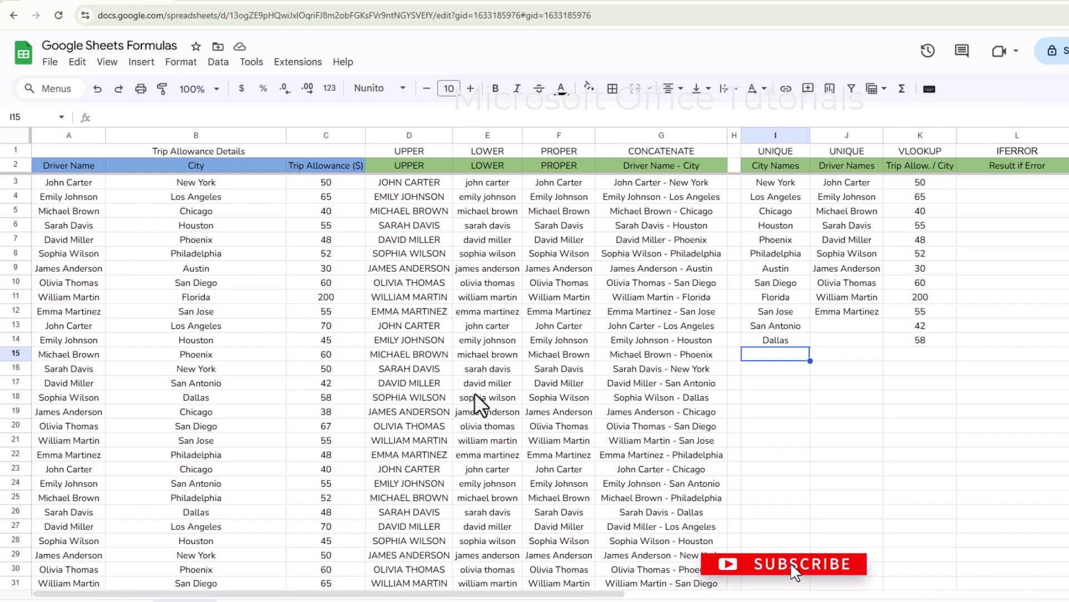
pyautogui.write('Newyork1')
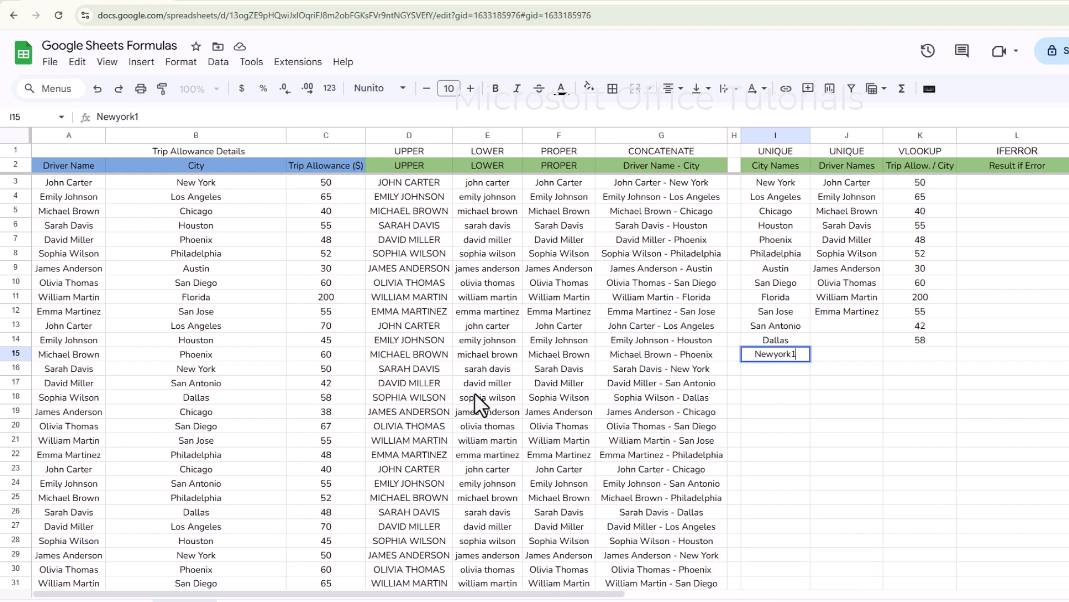
pyautogui.press('Return')
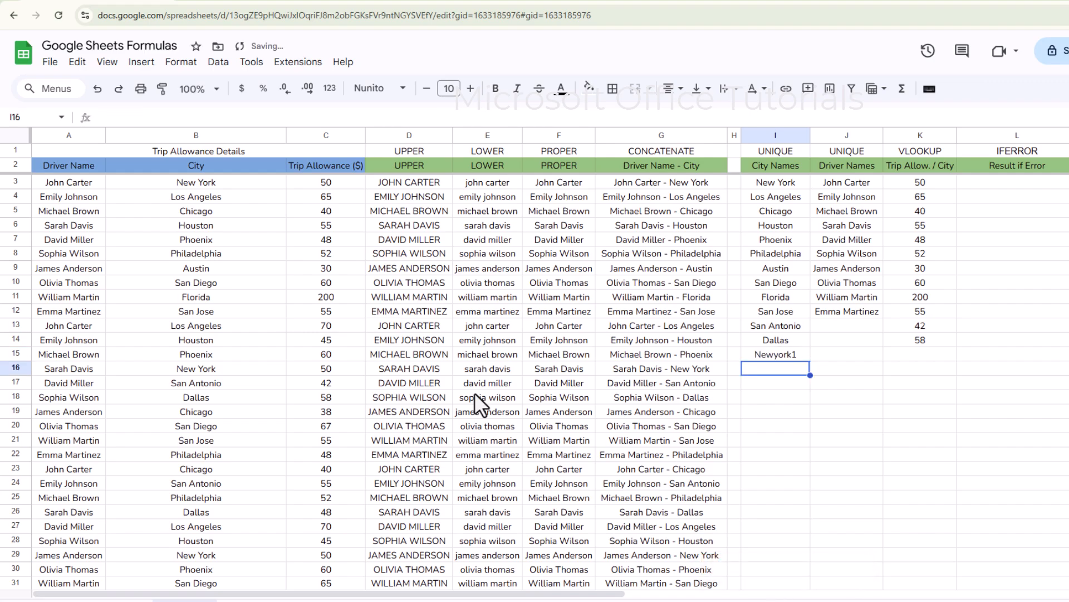
pyautogui.write('Floridaa')
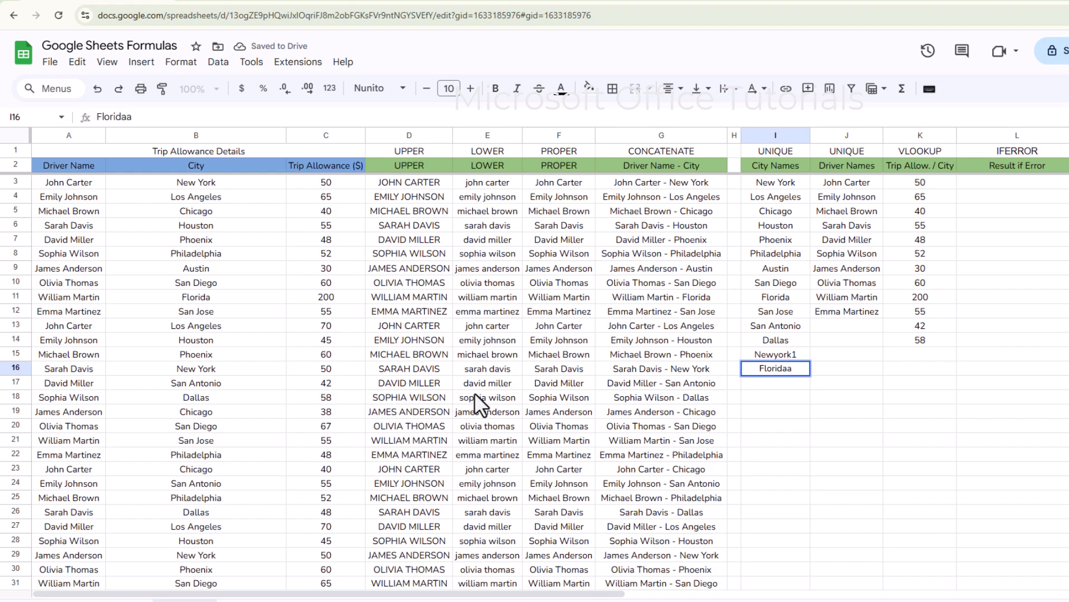
pyautogui.press('Return')
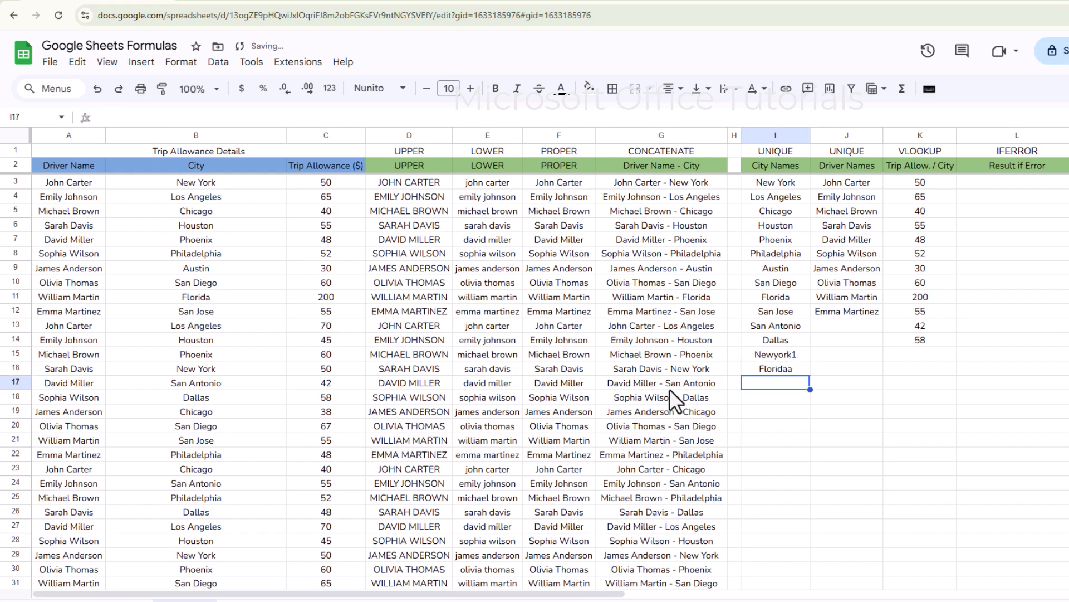
# - Extend the VLOOKUP formula from K14 down through K16 and inspect the two added cells
pyautogui.click(952, 344)
pyautogui.moveTo(957, 346); pyautogui.dragTo(955, 374)
pyautogui.click(931, 368)
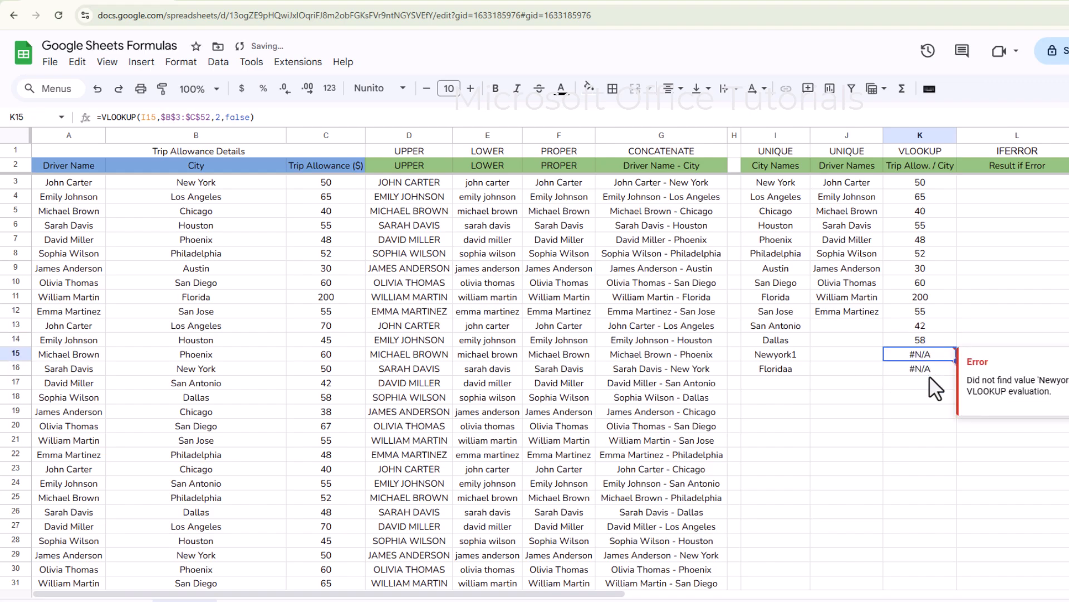
pyautogui.click(935, 355)
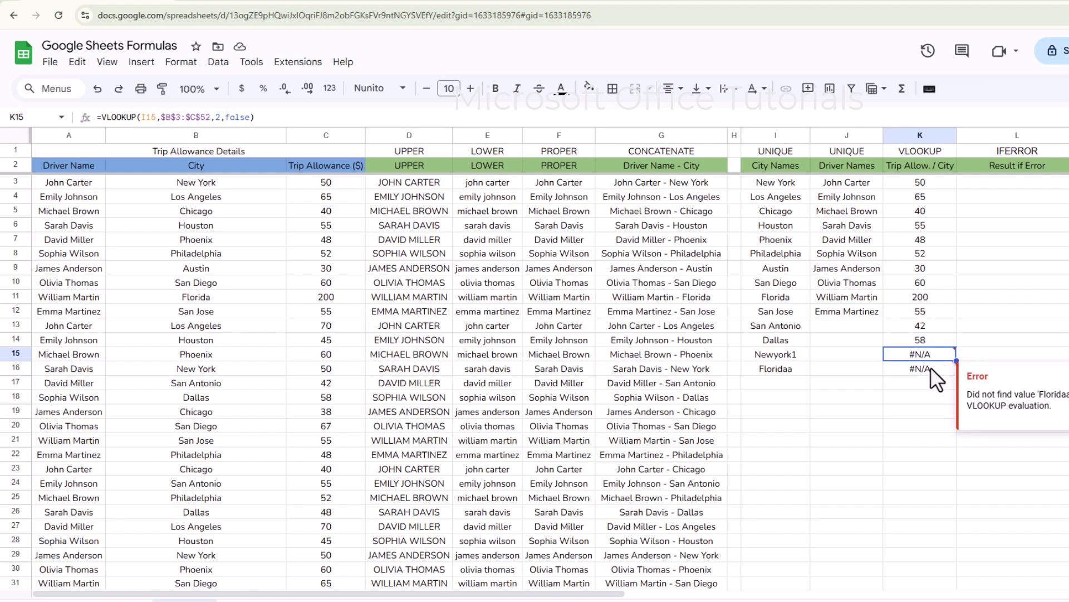
pyautogui.click(931, 367)
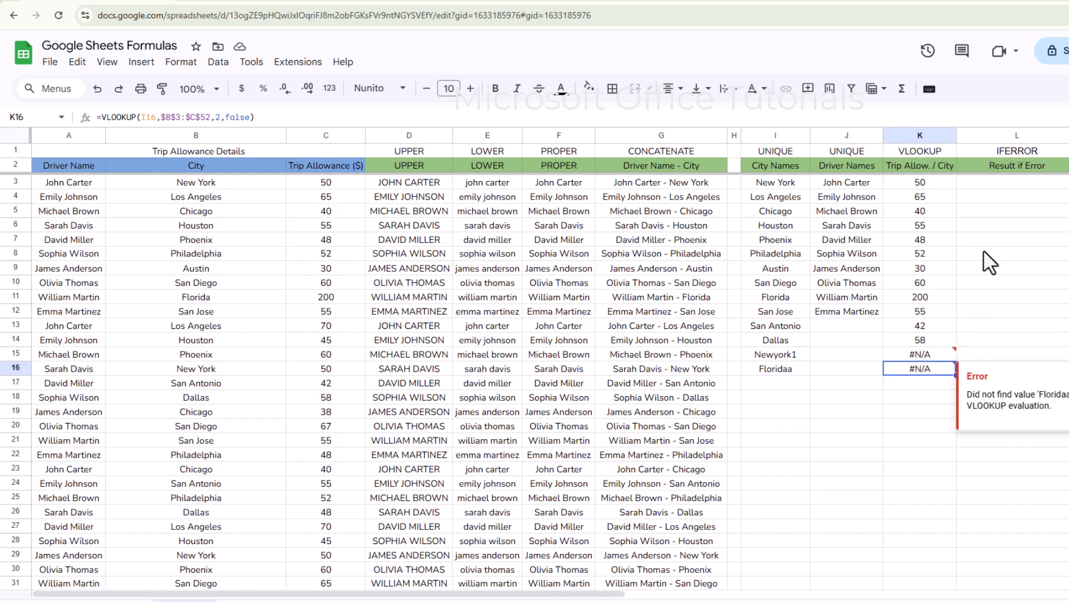
# - Enter =iferror(K3,0) in cell L3 and fill the formula down through L16
pyautogui.click(1002, 184)
pyautogui.write('=iferro')
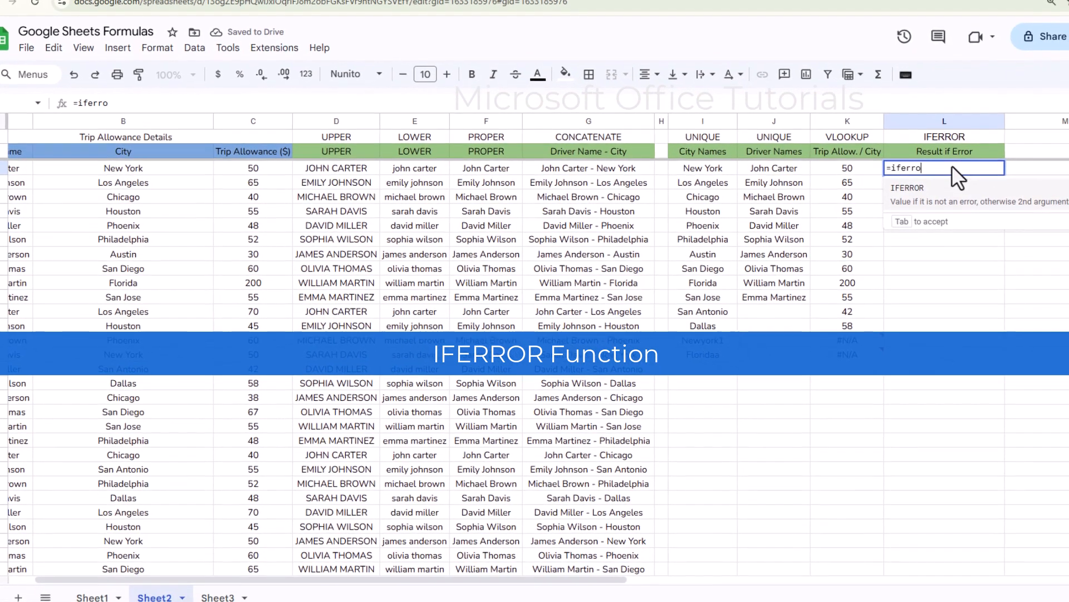
pyautogui.write('r(')
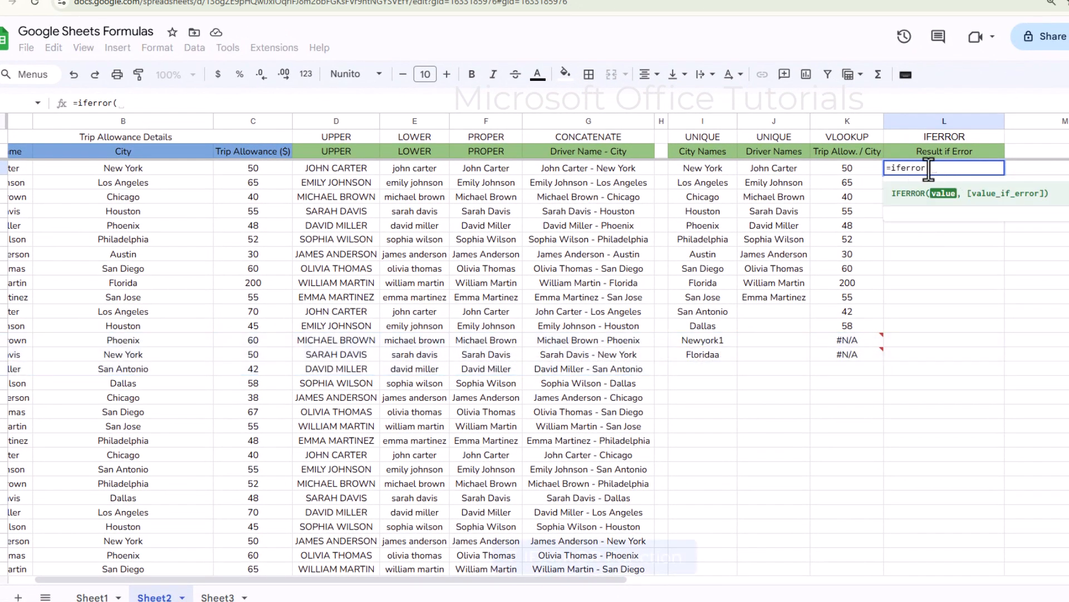
pyautogui.click(854, 171)
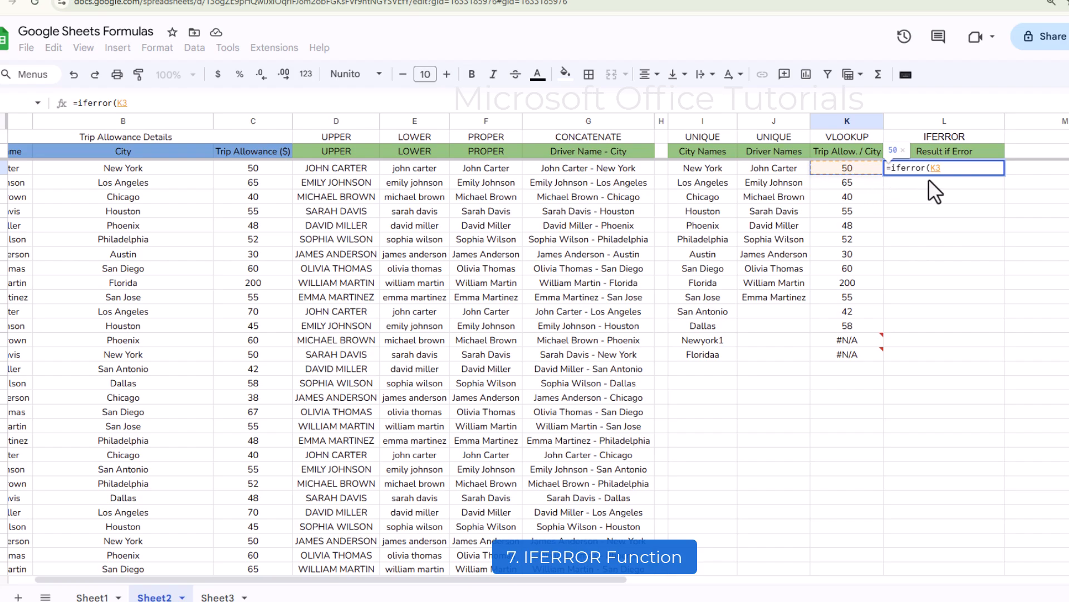
pyautogui.write(',')
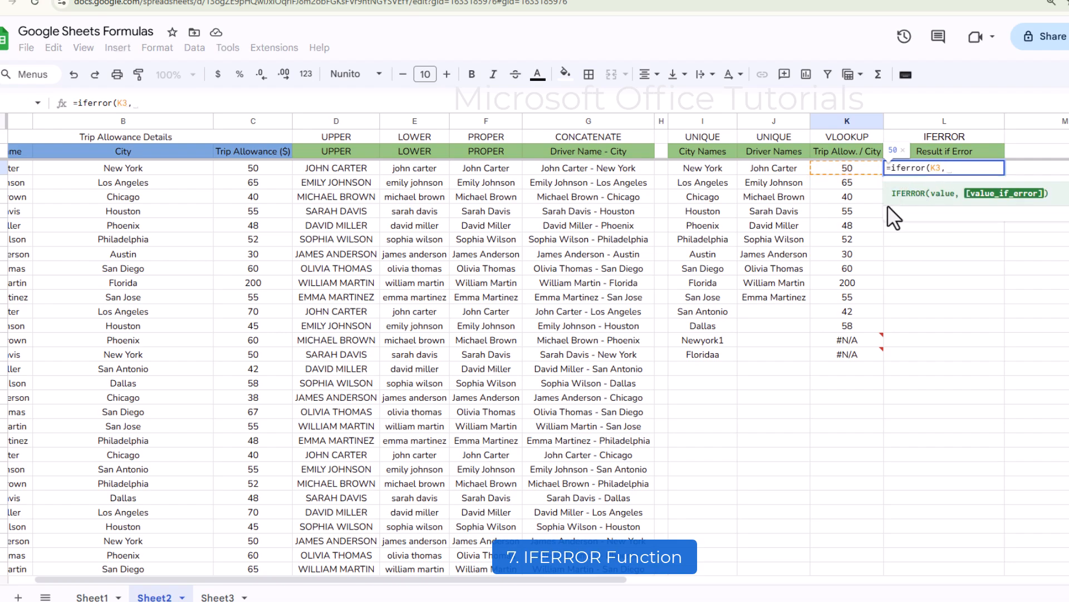
pyautogui.write('0)')
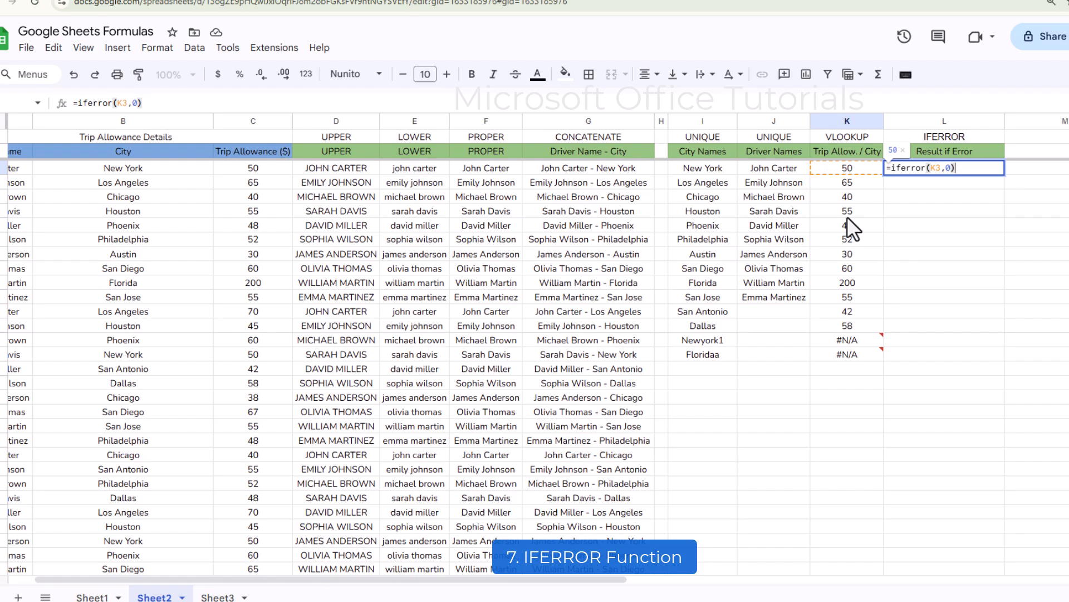
pyautogui.press('Return')
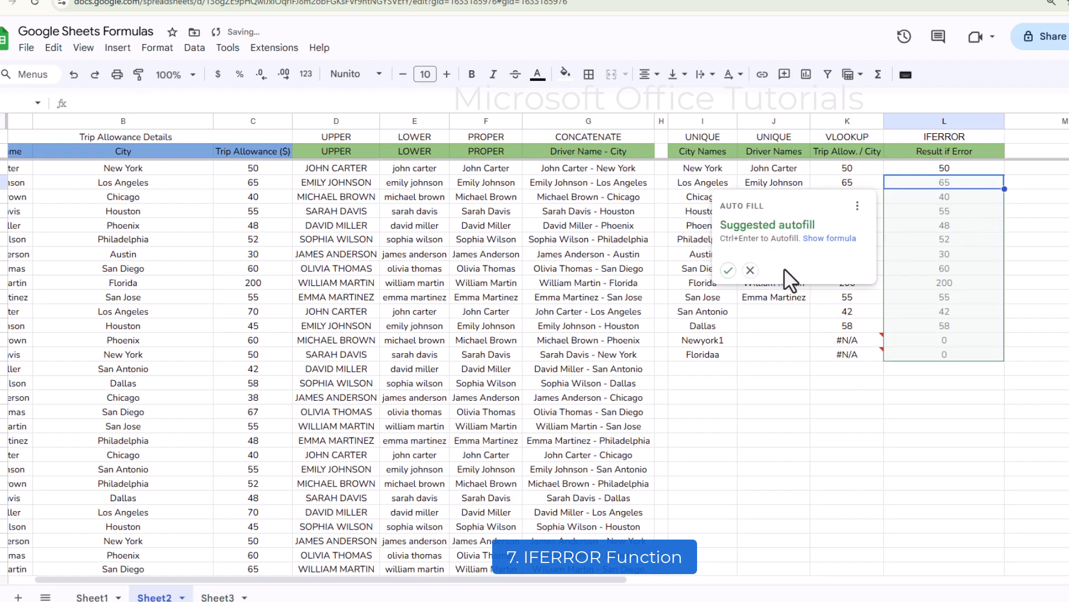
pyautogui.click(728, 270)
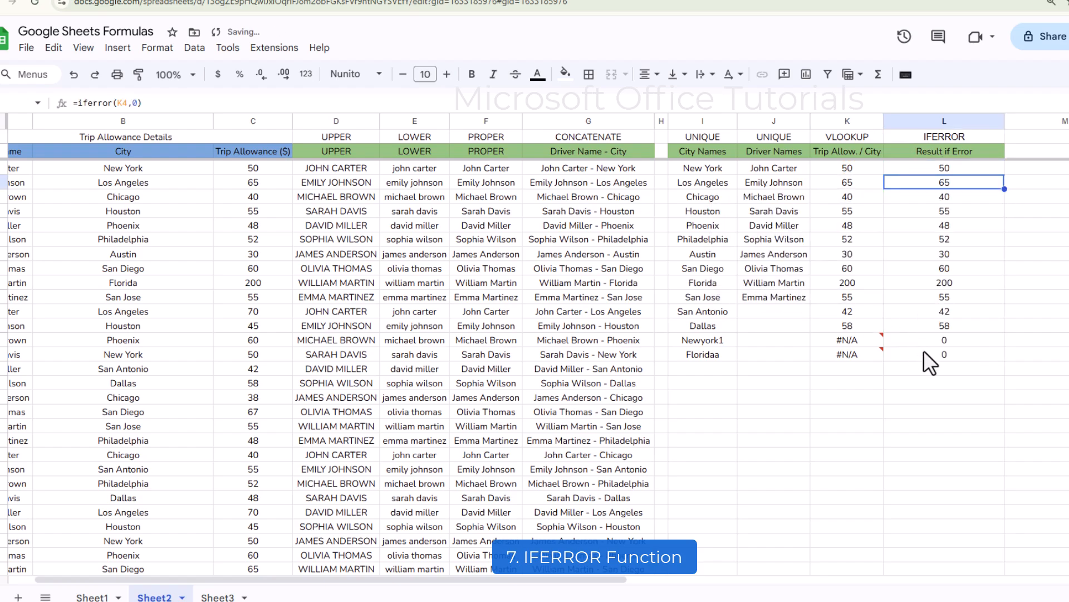
# - Compare the VLOOKUP results in column K with the IFERROR results in column L, including the error rows for Newyork1 and Floridaa
pyautogui.click(871, 169)
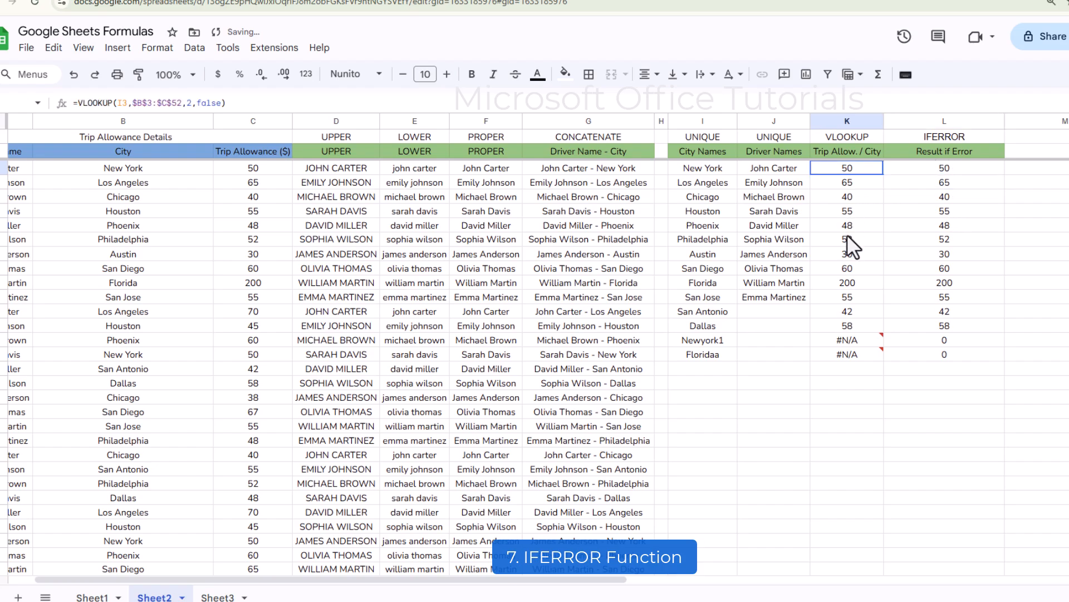
pyautogui.keyDown('shift'); pyautogui.click(847, 328); pyautogui.keyUp('shift')
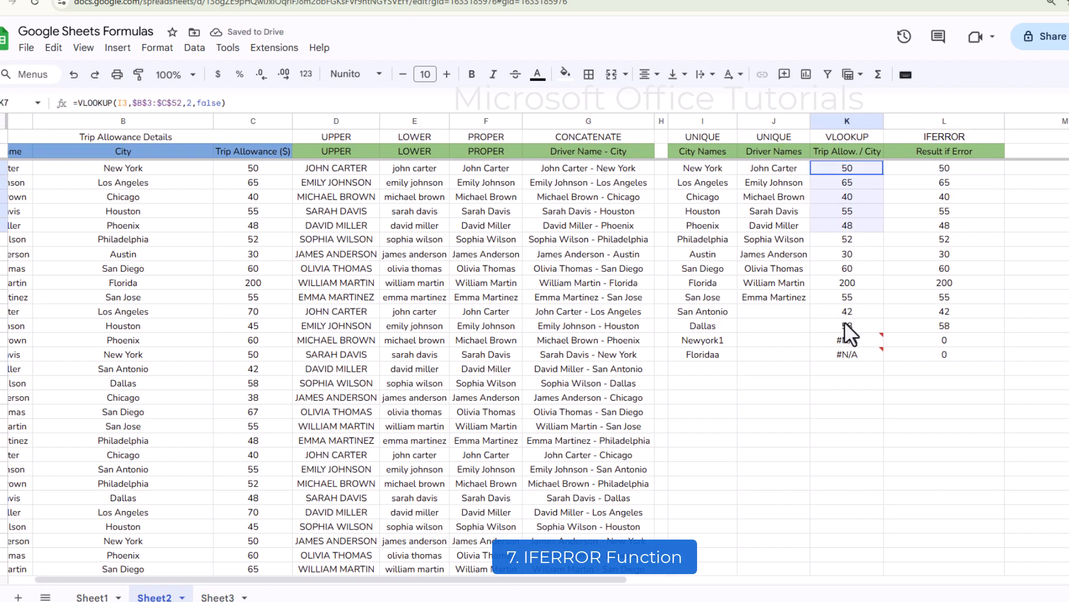
pyautogui.click(948, 314)
pyautogui.moveTo(860, 344)
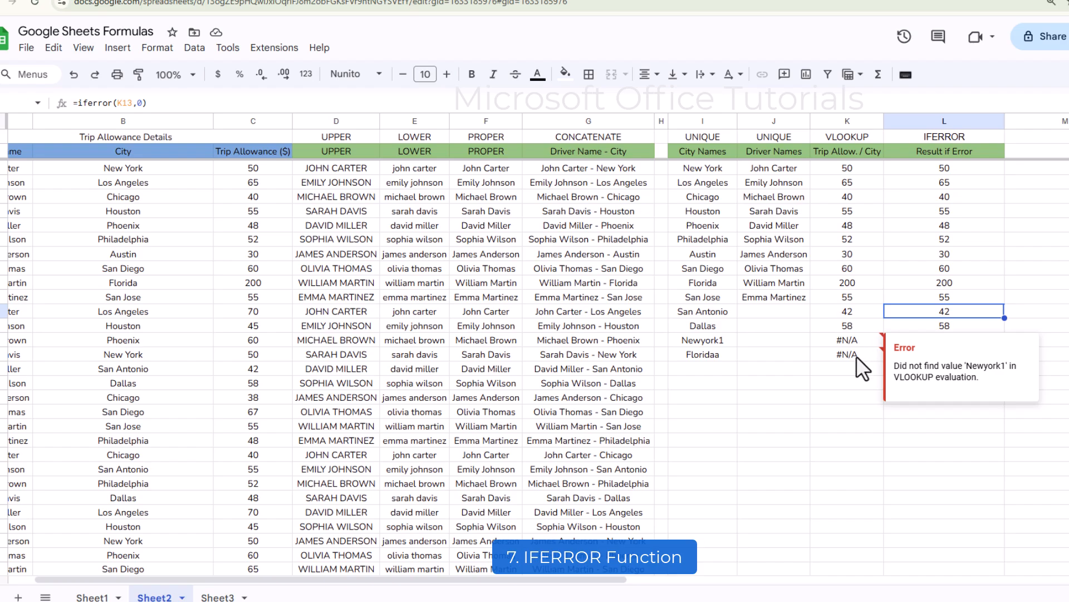
pyautogui.click(975, 340)
pyautogui.click(972, 351)
pyautogui.moveTo(858, 344)
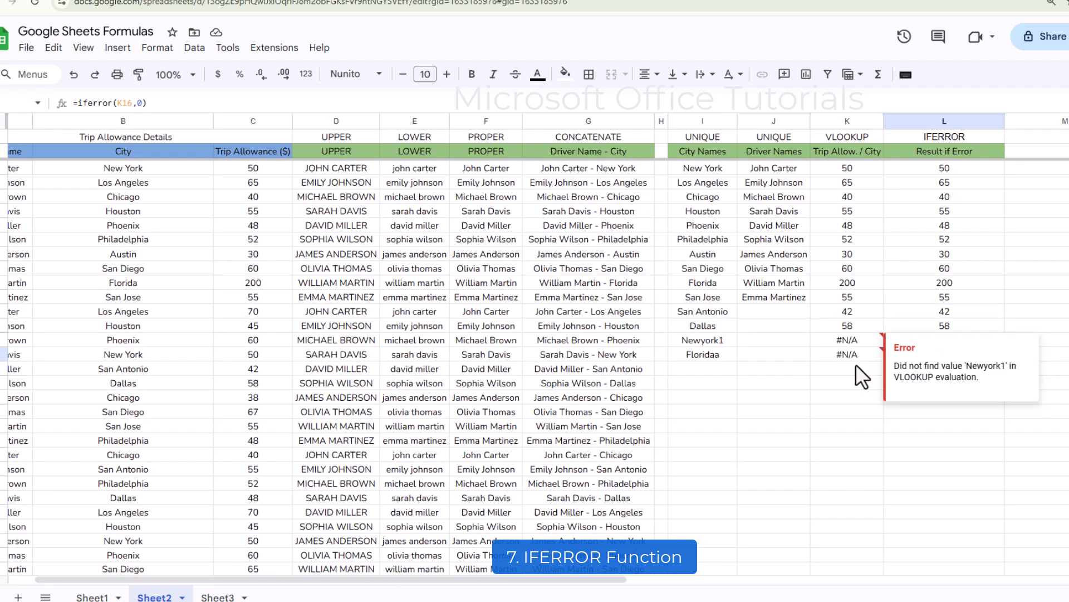
pyautogui.click(957, 338)
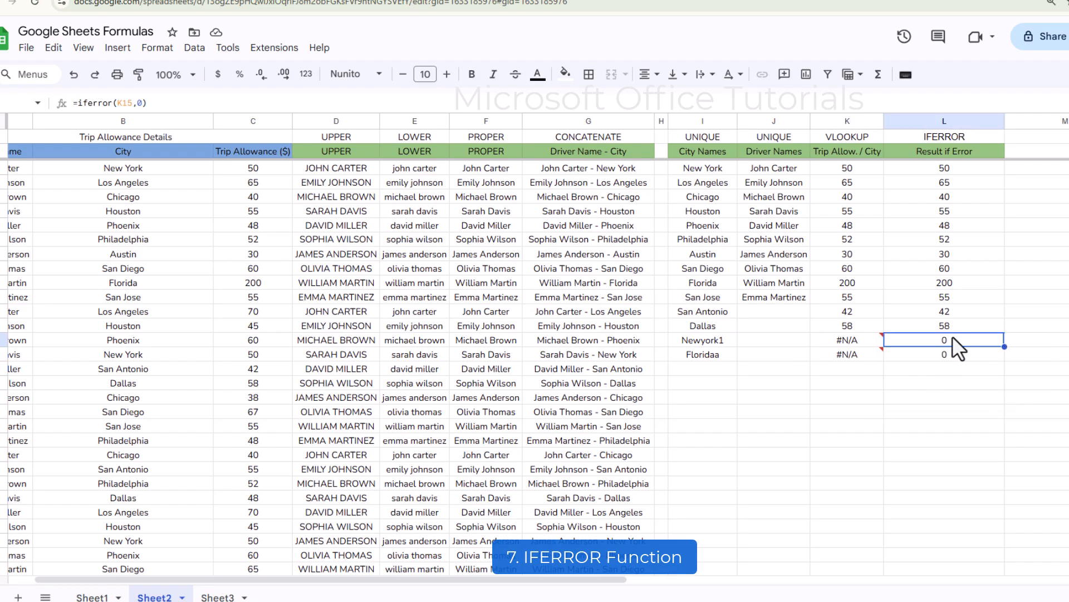
# - Change the formula in cell L3 to =iferror(K3,"value not found")
pyautogui.click(959, 171)
pyautogui.doubleClick(958, 171)
pyautogui.click(948, 168)
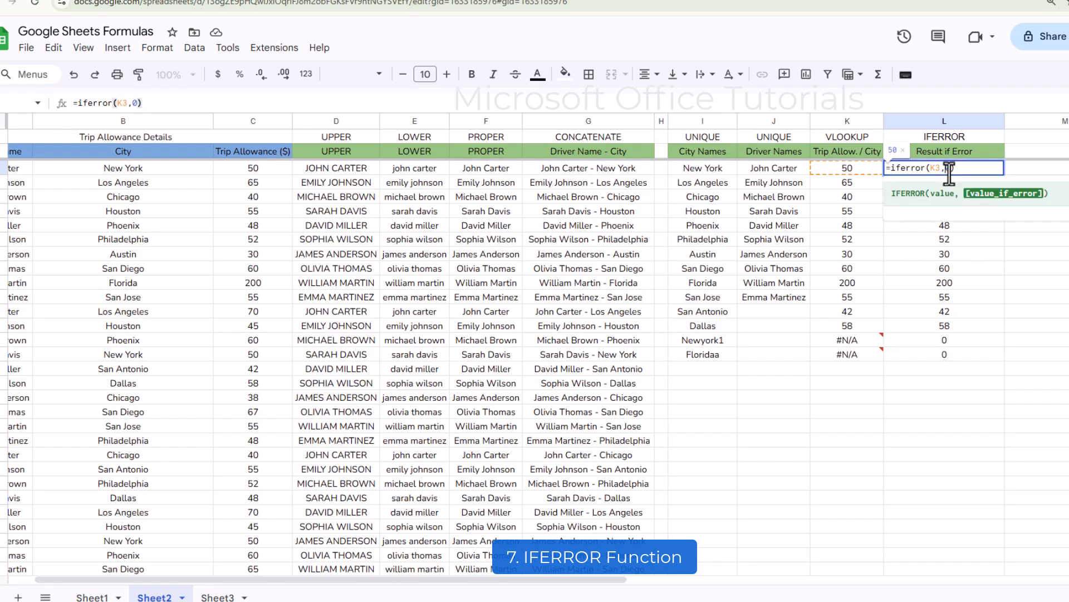
pyautogui.press('BackSpace')
pyautogui.write('"value not found')
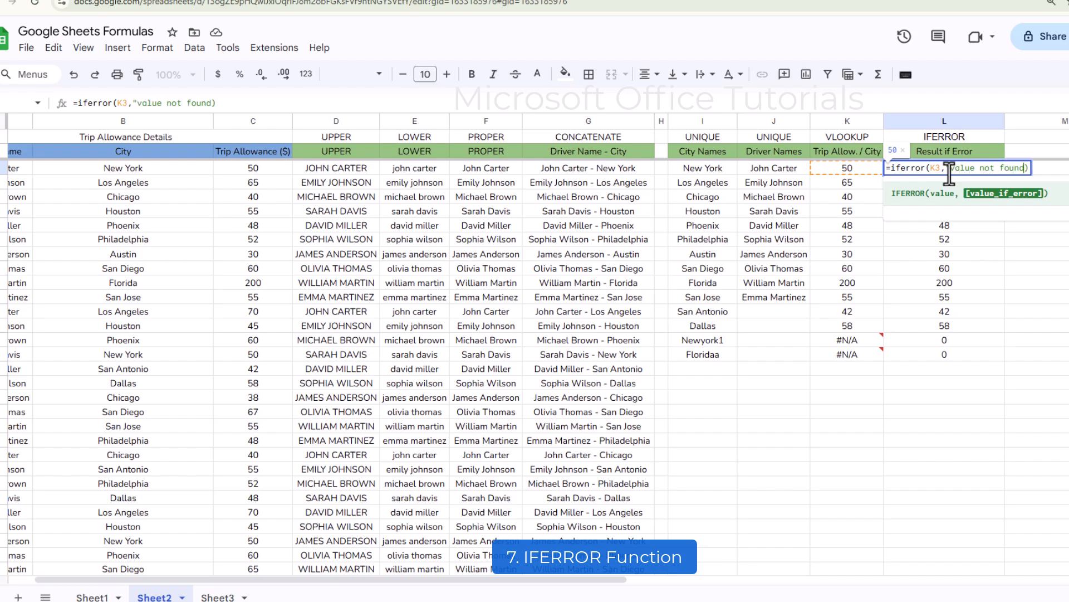
pyautogui.write('"')
pyautogui.press('Return')
# - Fill the updated IFERROR formula from L3 down through L16 and inspect the resulting cells
pyautogui.click(987, 172)
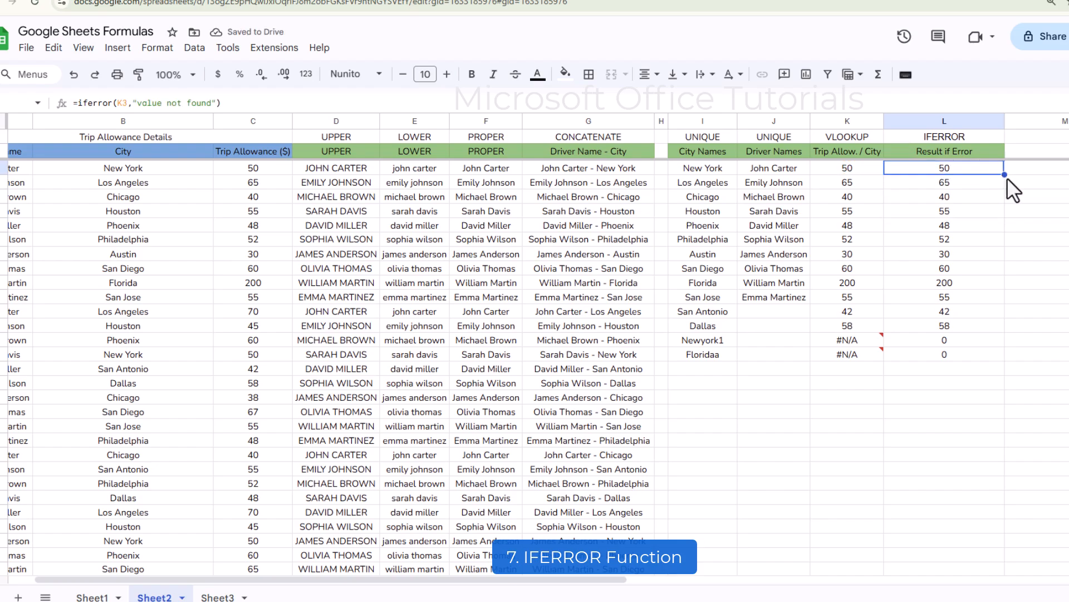
pyautogui.moveTo(1005, 175); pyautogui.dragTo(977, 335)
pyautogui.hscroll(-1, 986, 278)
pyautogui.click(992, 297)
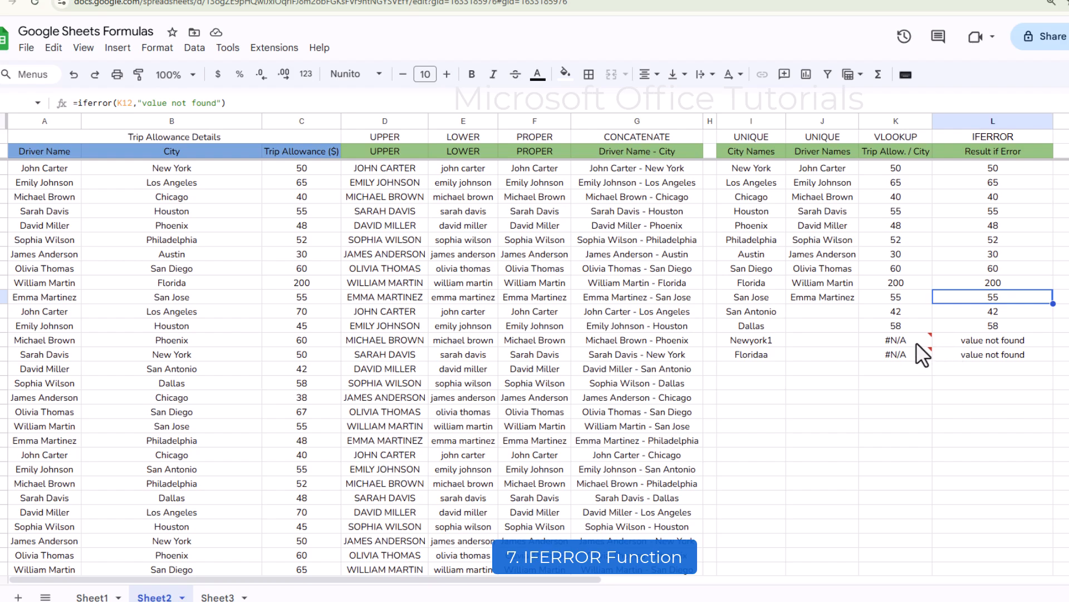
pyautogui.click(1008, 316)
pyautogui.click(1016, 342)
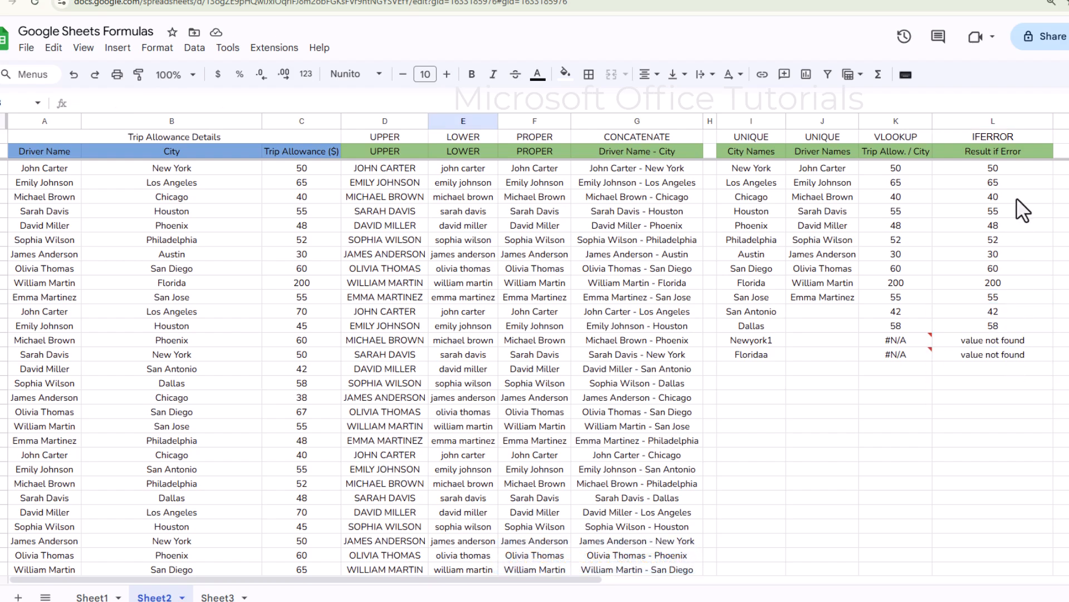
# - Enter =SUM(C3:C52) in cell E58 to total the trip allowance earned by employees
pyautogui.scroll(-15, 1017, 198)
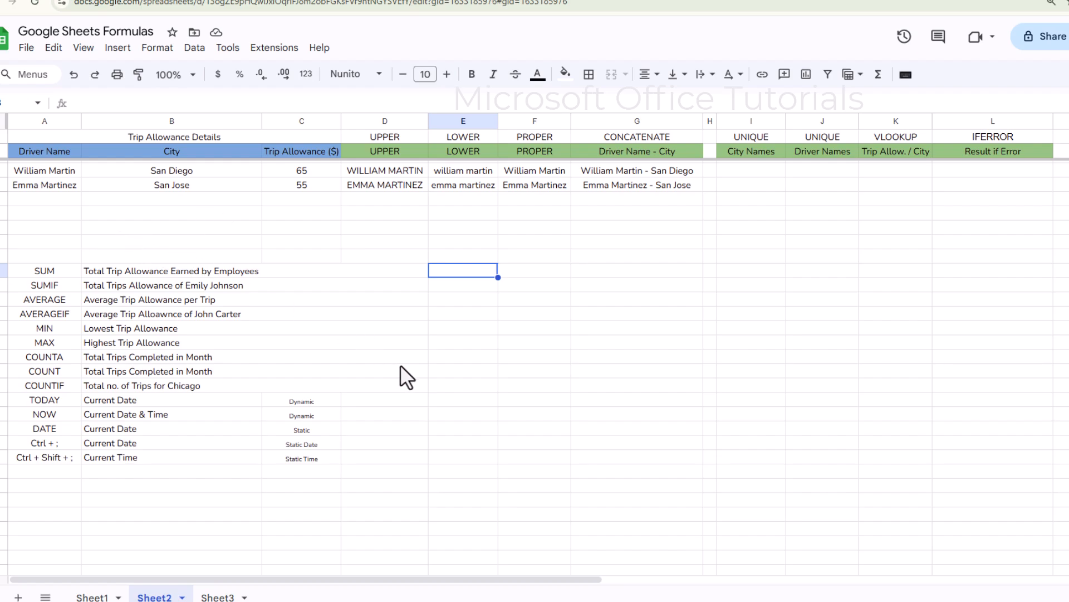
pyautogui.write('=sum(')
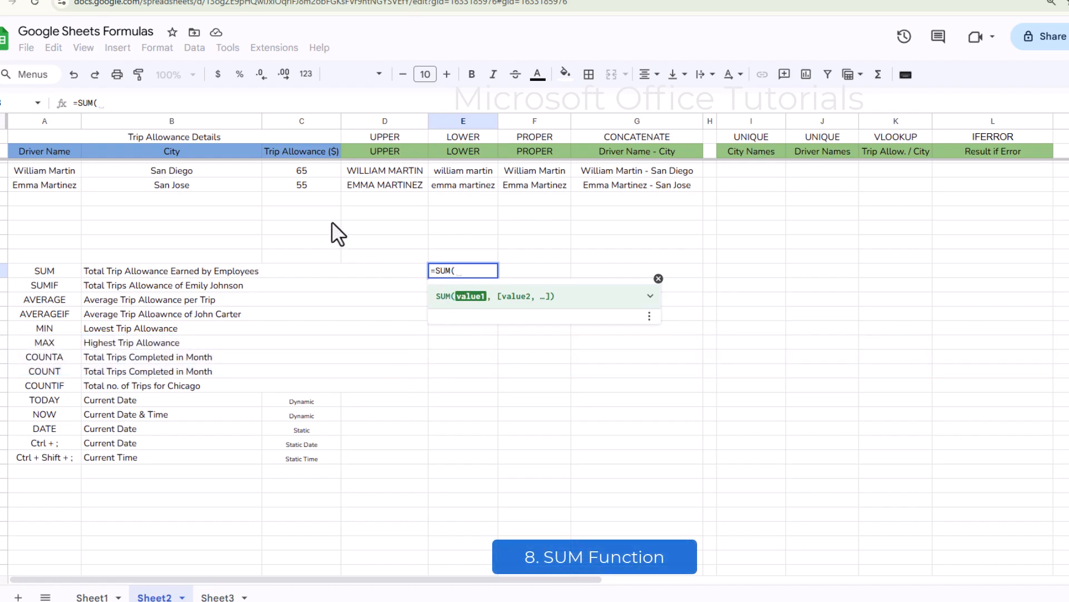
pyautogui.moveTo(320, 170); pyautogui.dragTo(319, 186)
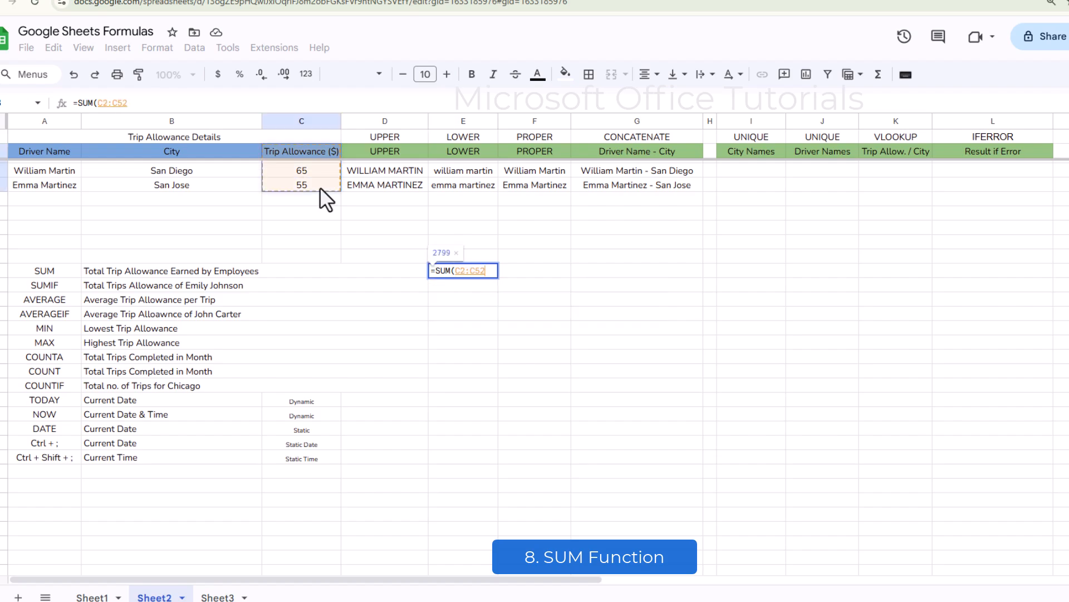
pyautogui.scroll(10, 320, 186)
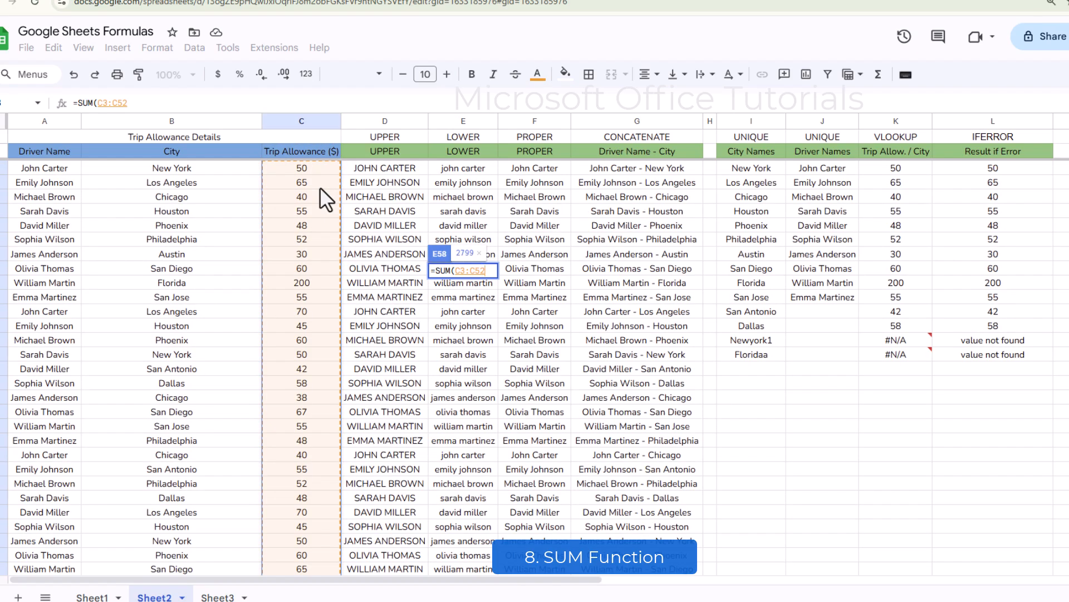
pyautogui.write(')')
pyautogui.press('Return')
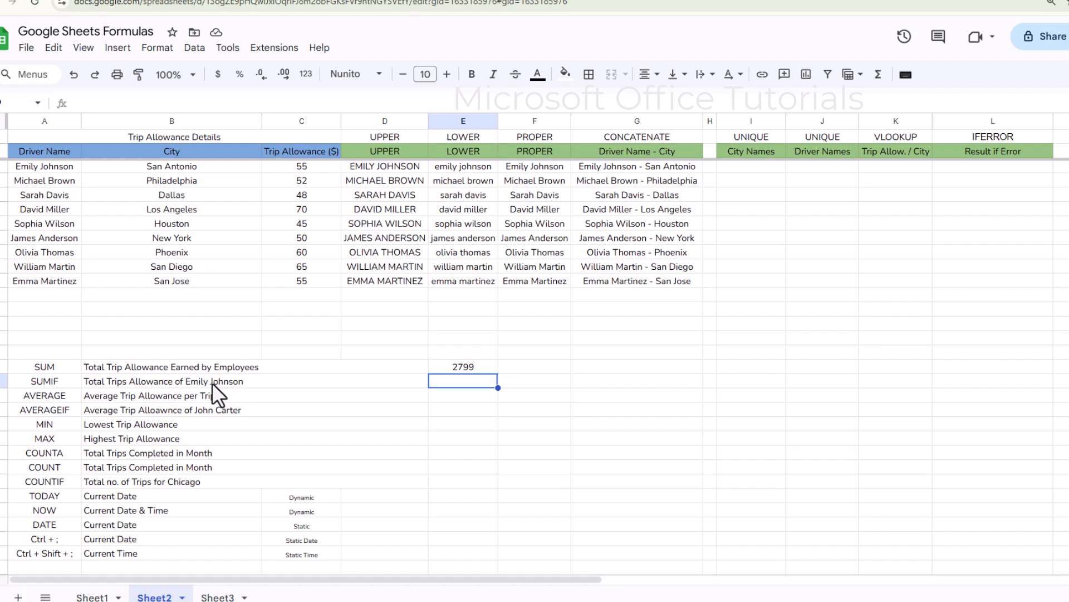
# - Start a SUMIF formula in cell E59 with the driver names in A3:A52 as its range
pyautogui.write('=sumif')
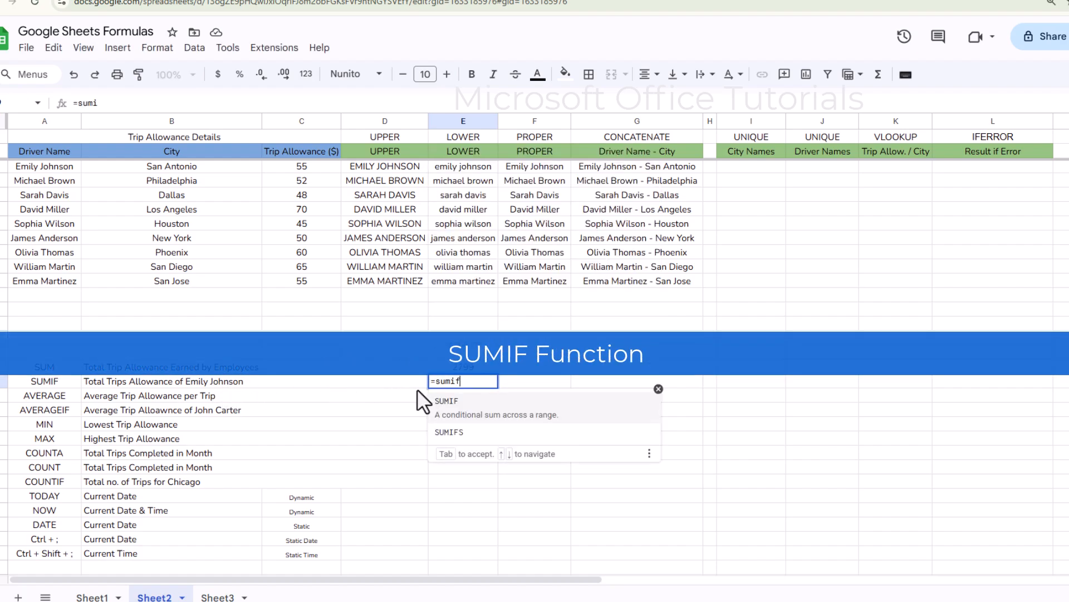
pyautogui.press('Tab')
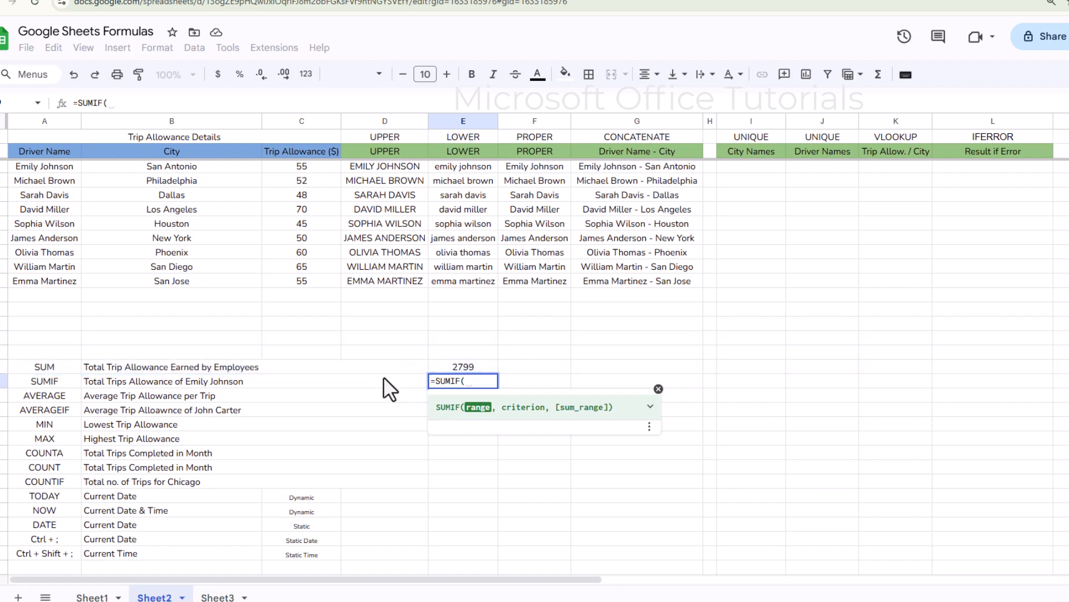
pyautogui.click(63, 281)
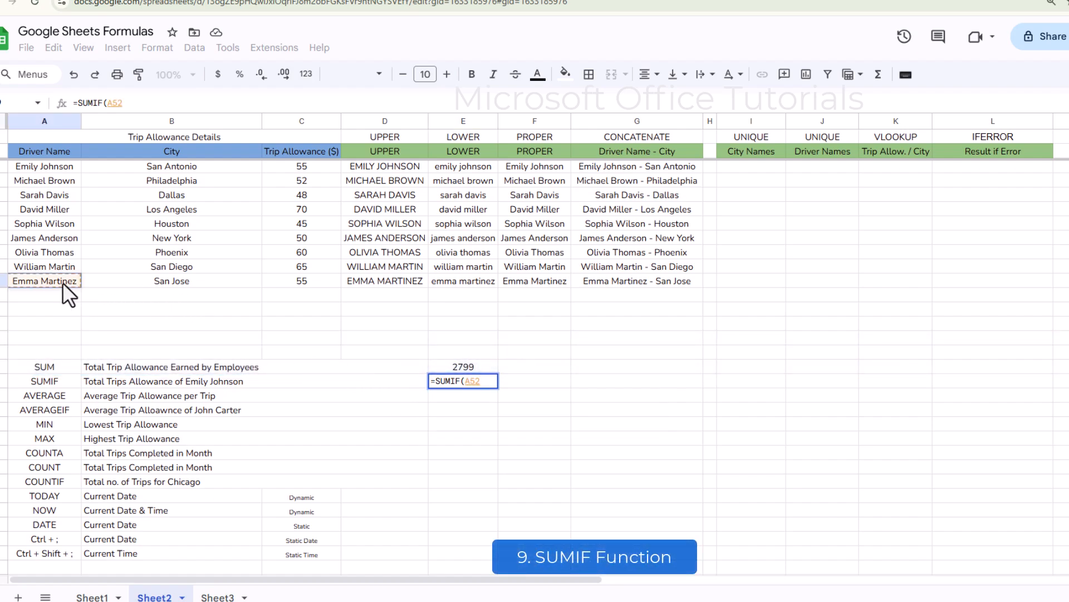
pyautogui.hotkey('ctrl', 'shift', 'Up')
pyautogui.hotkey('shift', 'Down')
pyautogui.hotkey('shift', 'Left')
pyautogui.hotkey('shift', 'Left')
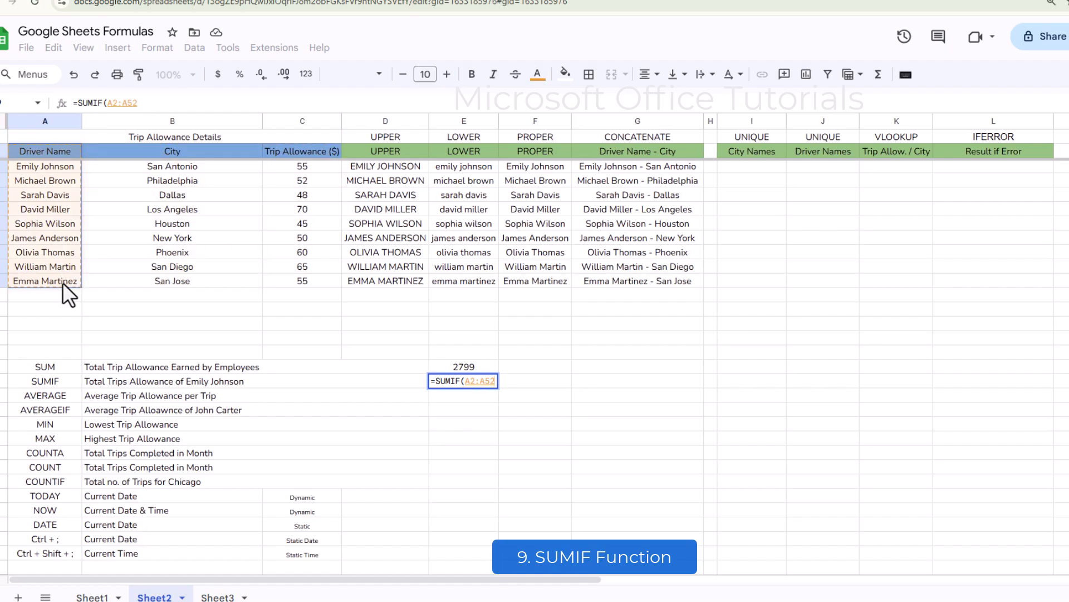
pyautogui.hotkey('shift', 'Down')
pyautogui.scroll(-10, 63, 282)
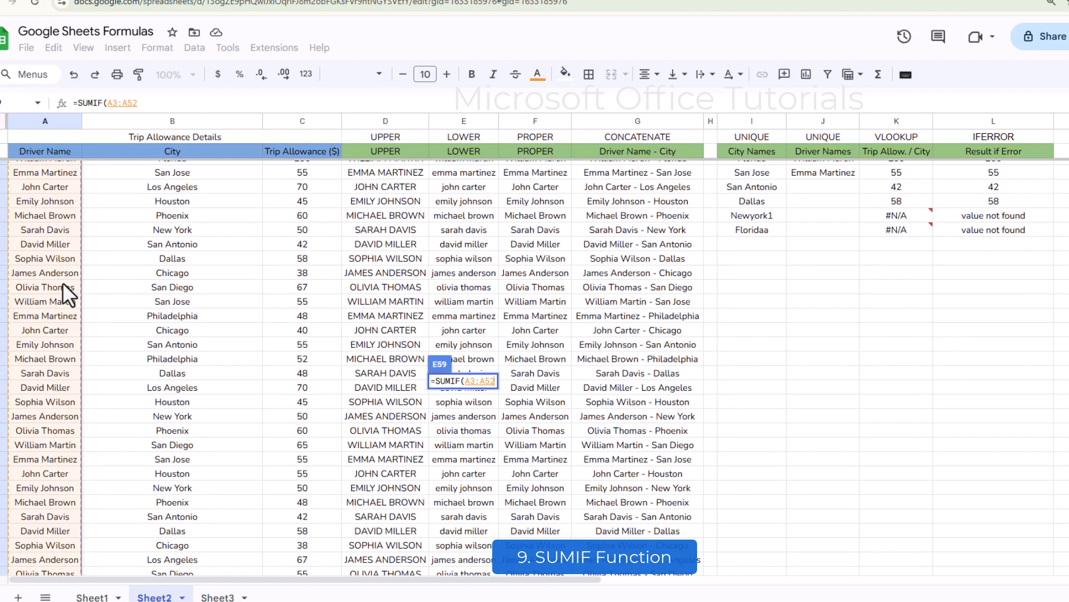
pyautogui.scroll(3, 55, 293)
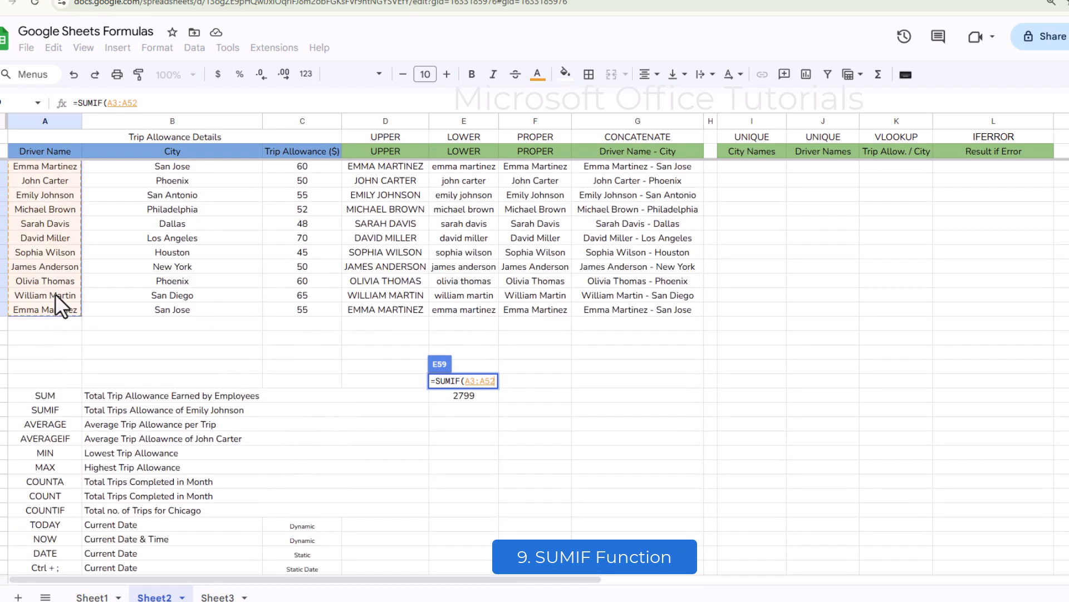
# - Complete the SUMIF in E59 with the full driver name from its row label as criterion and C3:C52 as sum range
pyautogui.write(',')
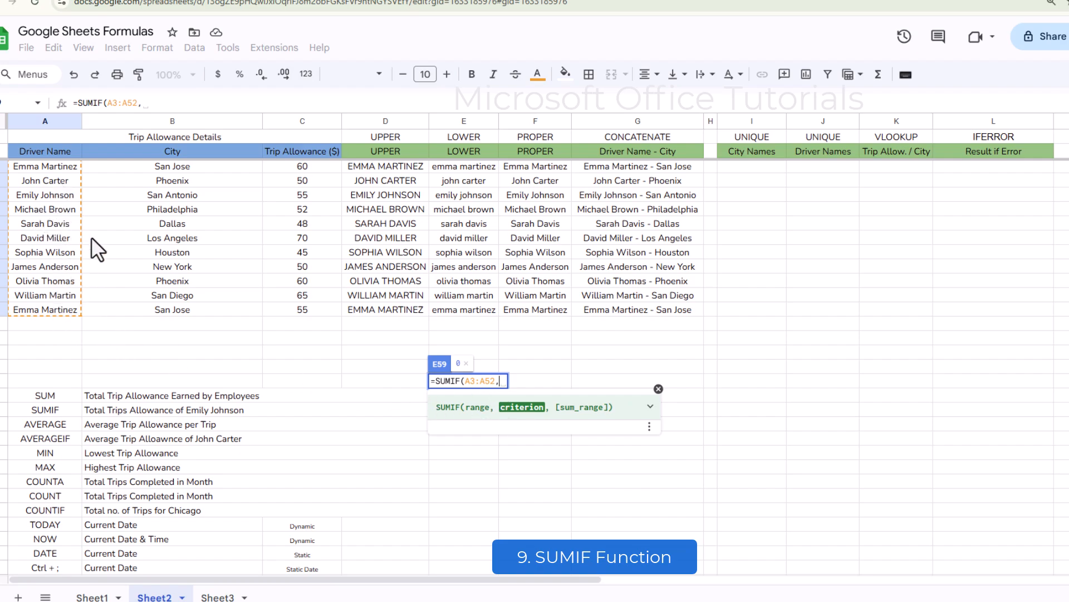
pyautogui.write('"Emily Johnson"')
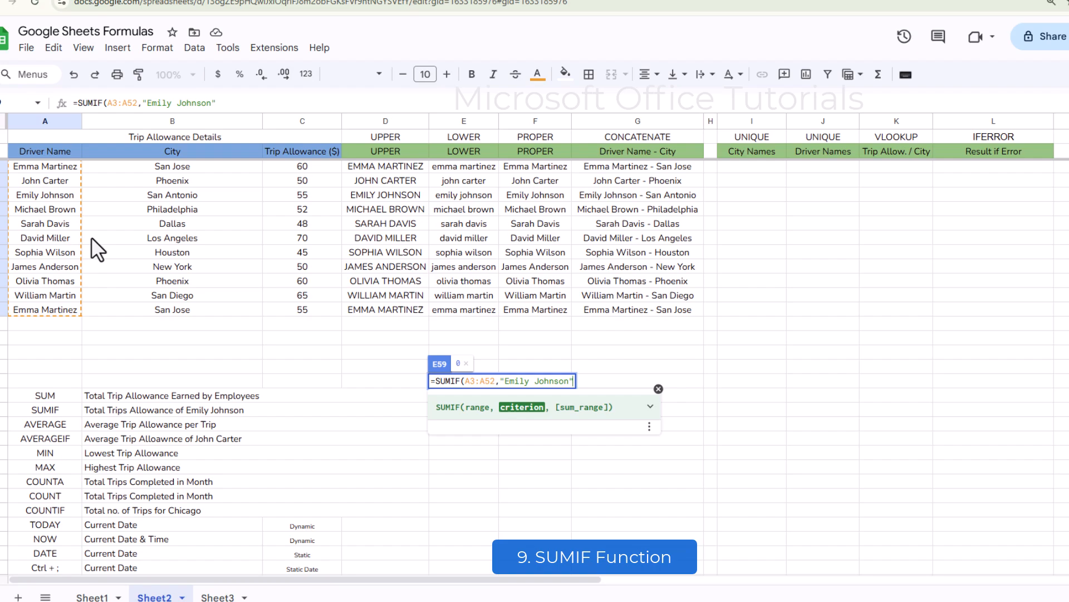
pyautogui.write(',')
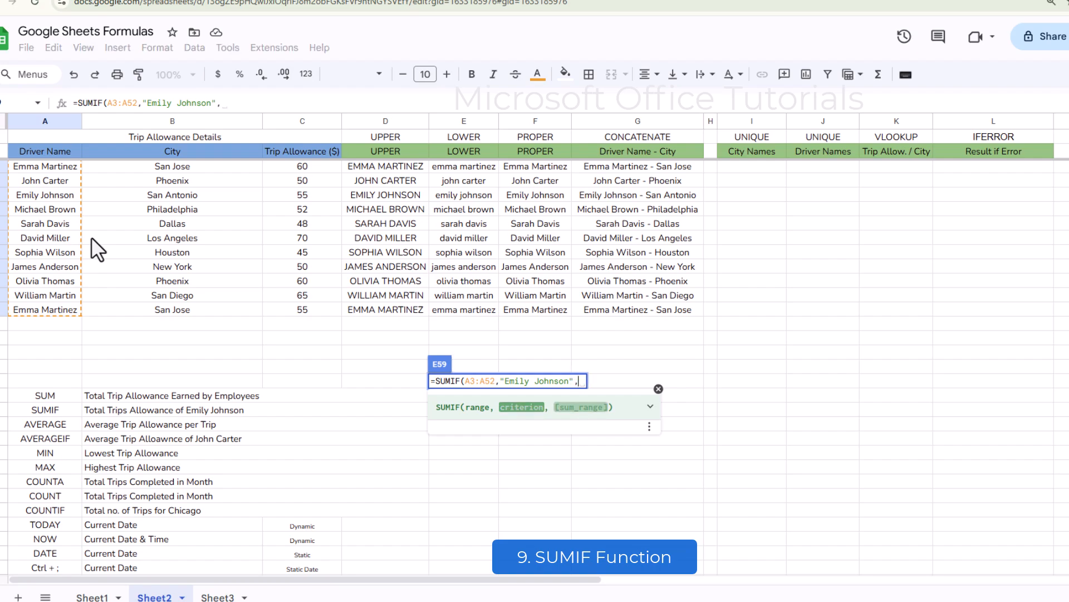
pyautogui.click(308, 310)
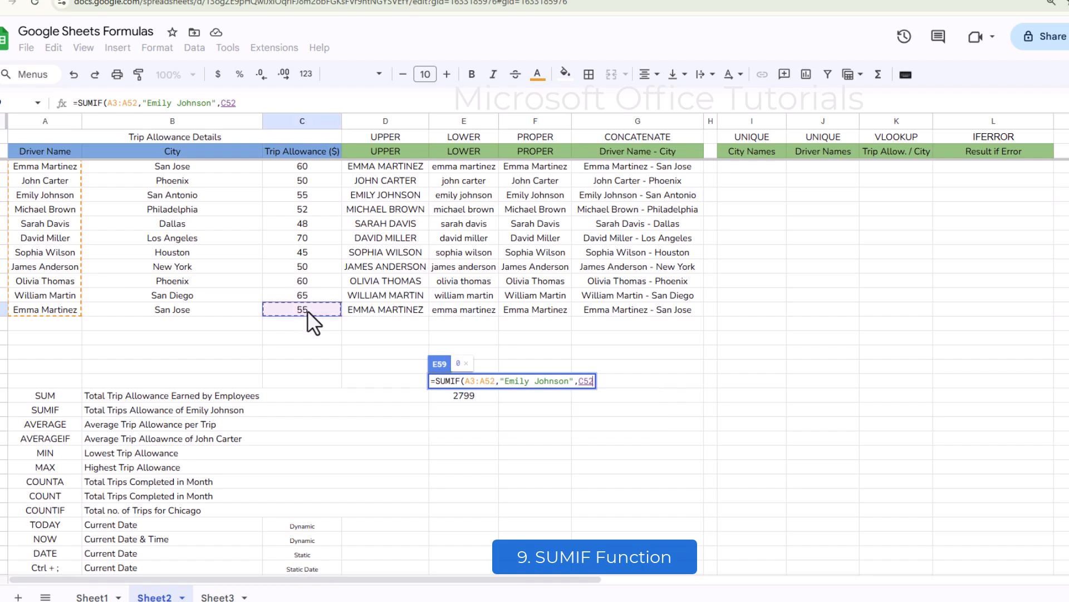
pyautogui.hotkey('ctrl', 'shift', 'Up')
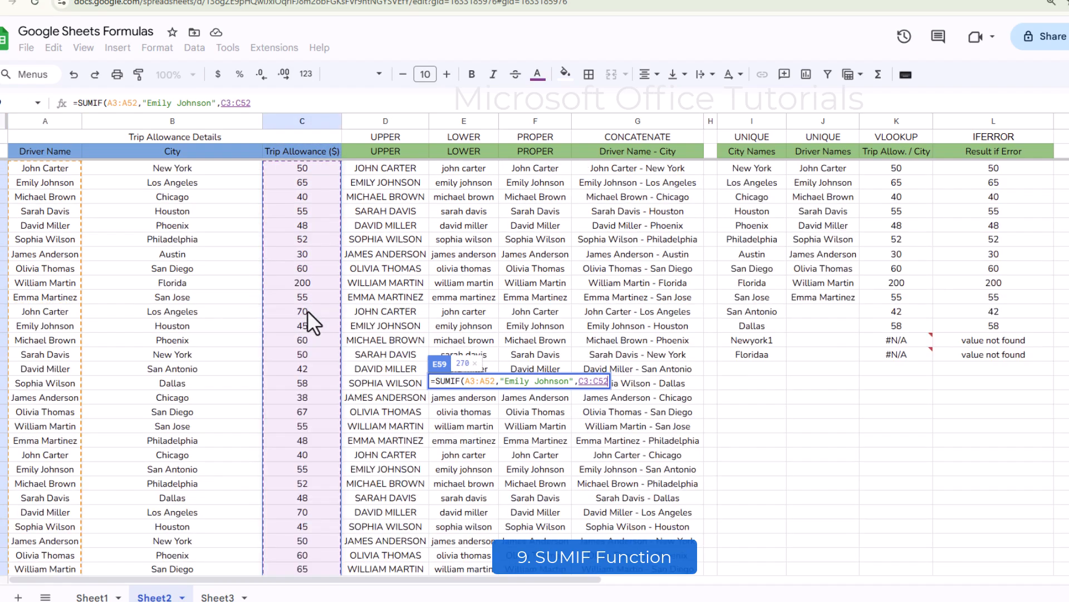
pyautogui.write(')')
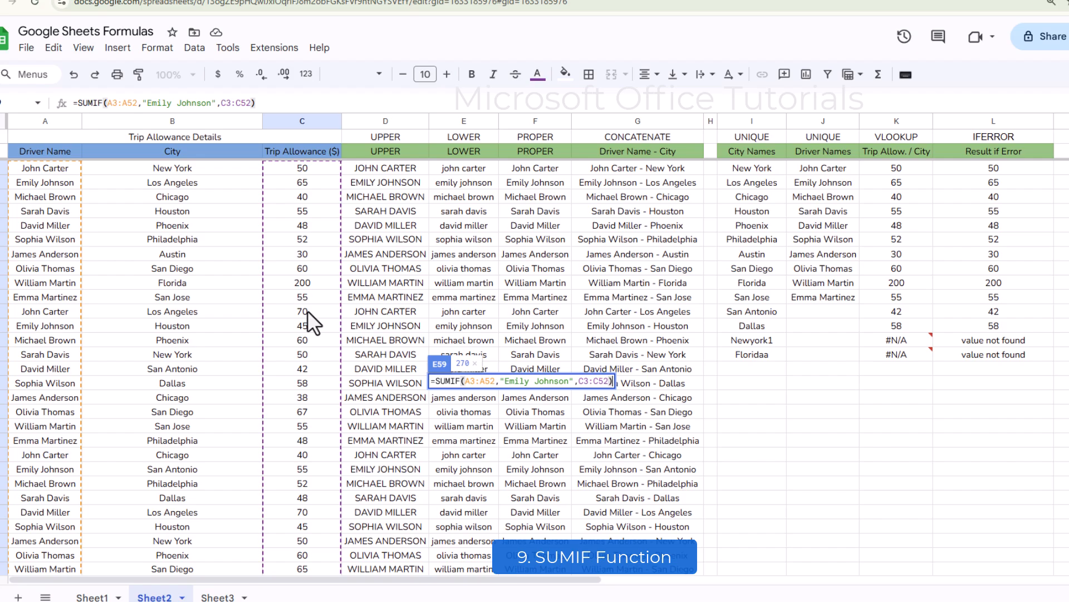
pyautogui.press('Return')
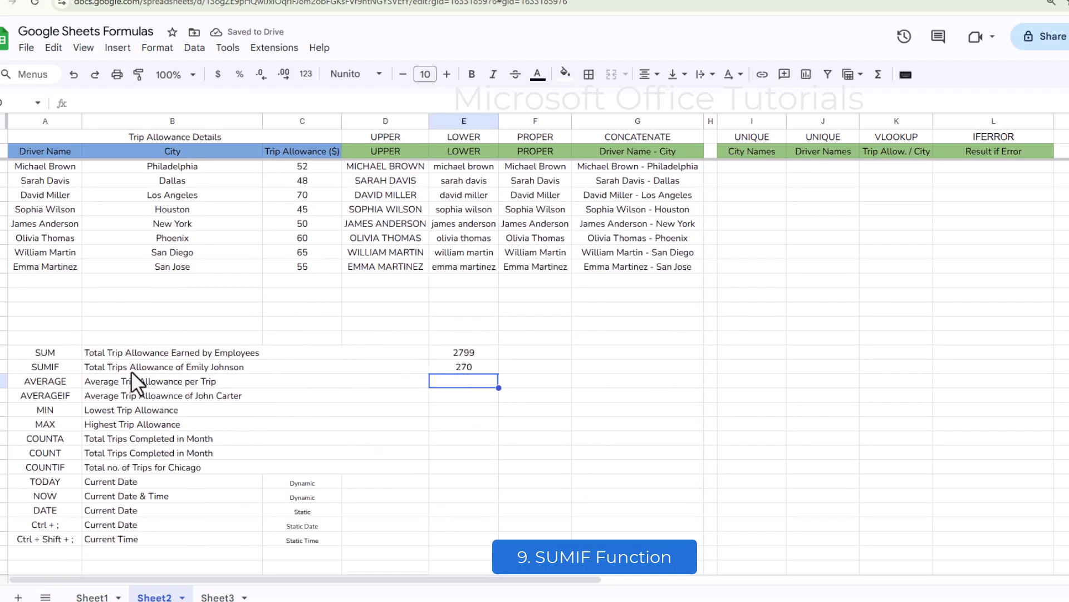
pyautogui.click(478, 367)
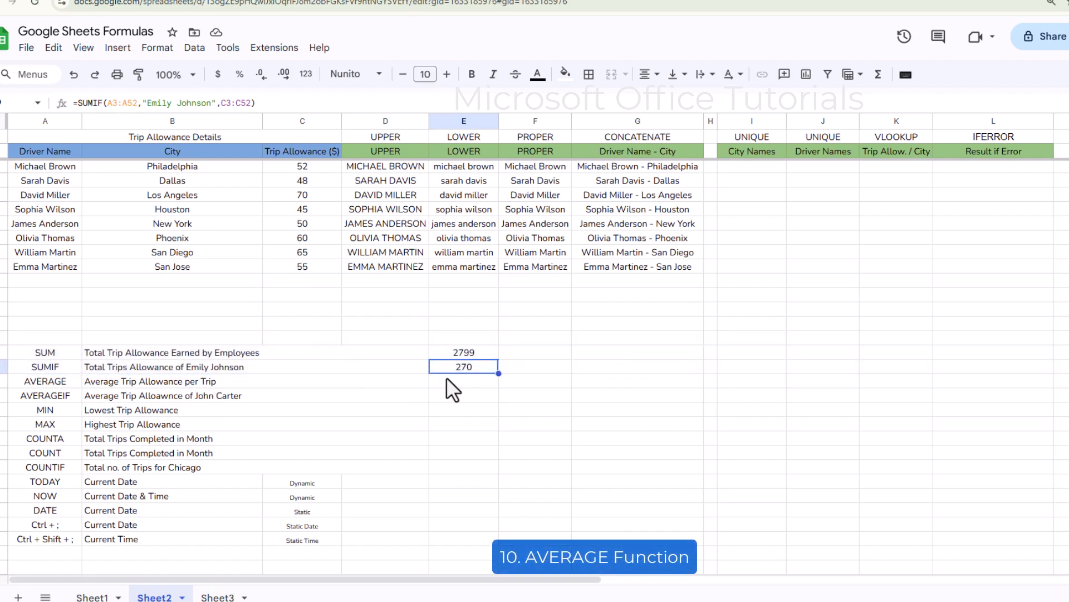
# - Enter =AVERAGEA(C3:C52) in cell E60 for the average trip allowance per trip
pyautogui.press('Down')
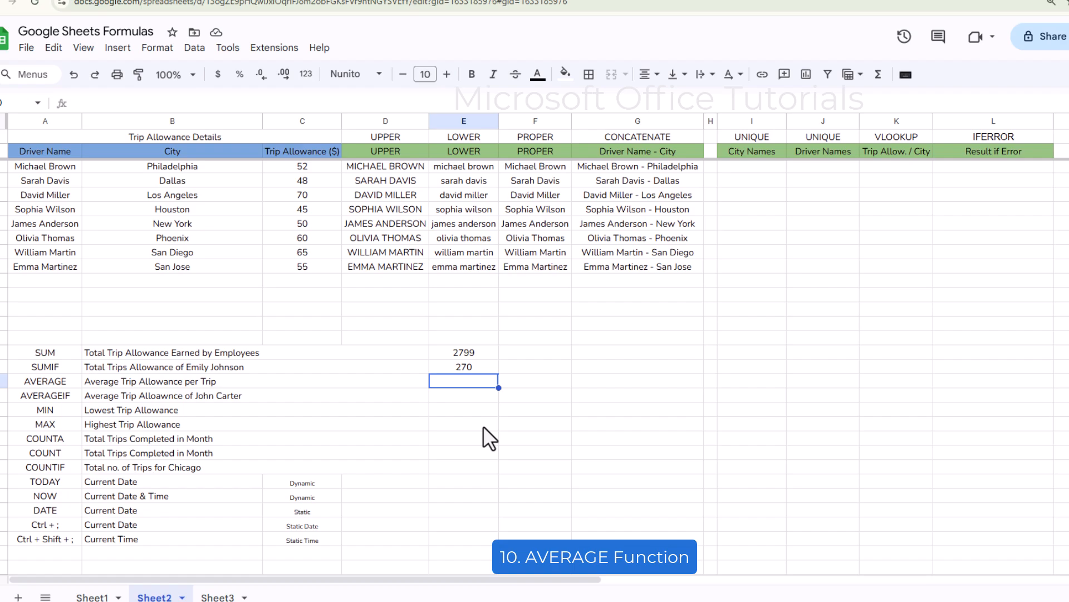
pyautogui.write('=avera')
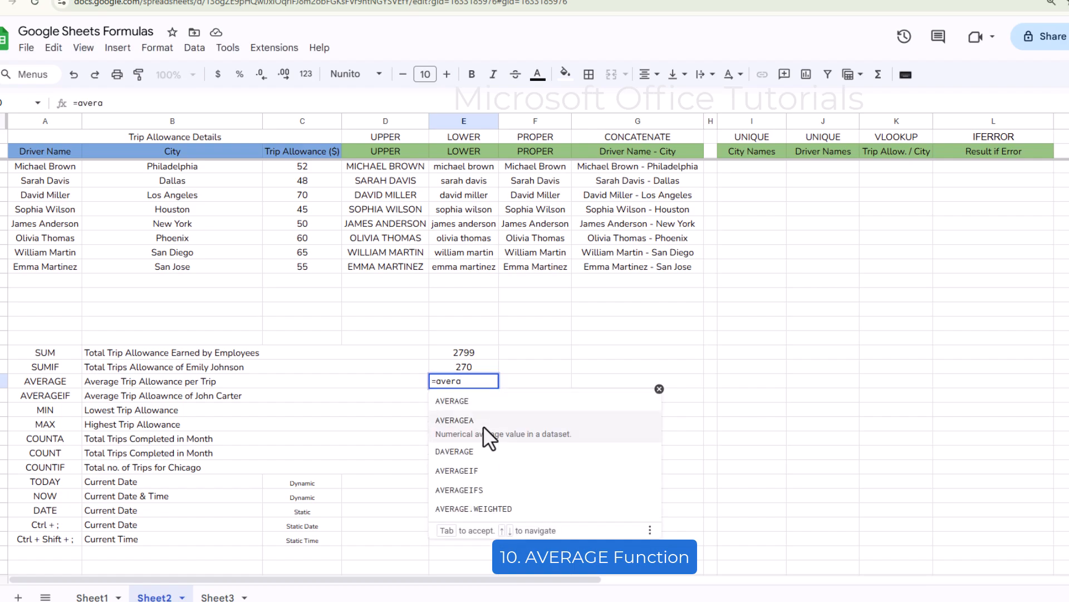
pyautogui.click(483, 427)
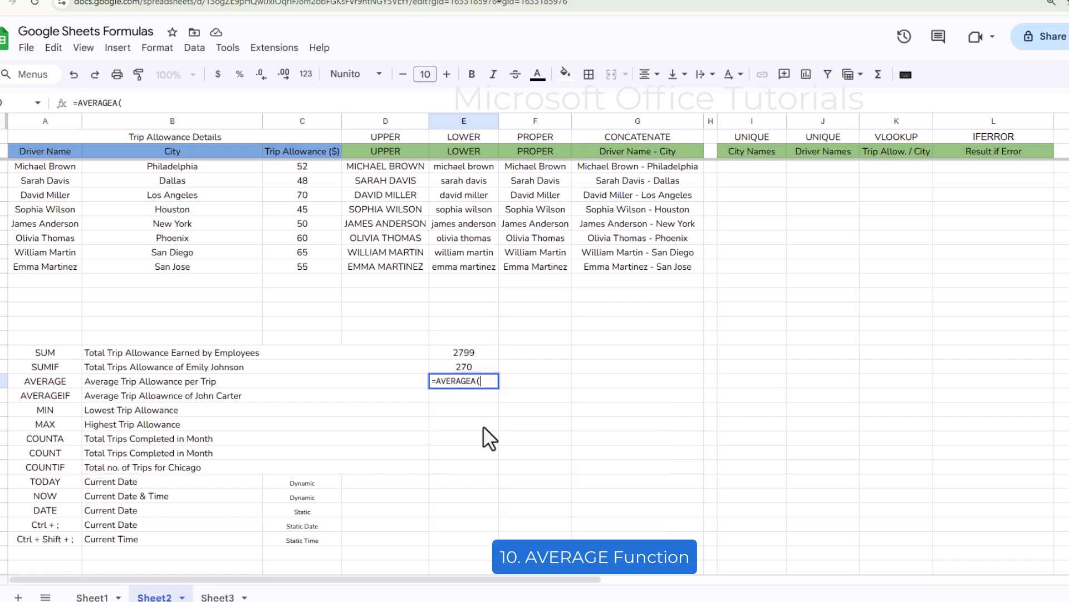
pyautogui.click(311, 267)
pyautogui.hotkey('ctrl', 'shift', 'Up')
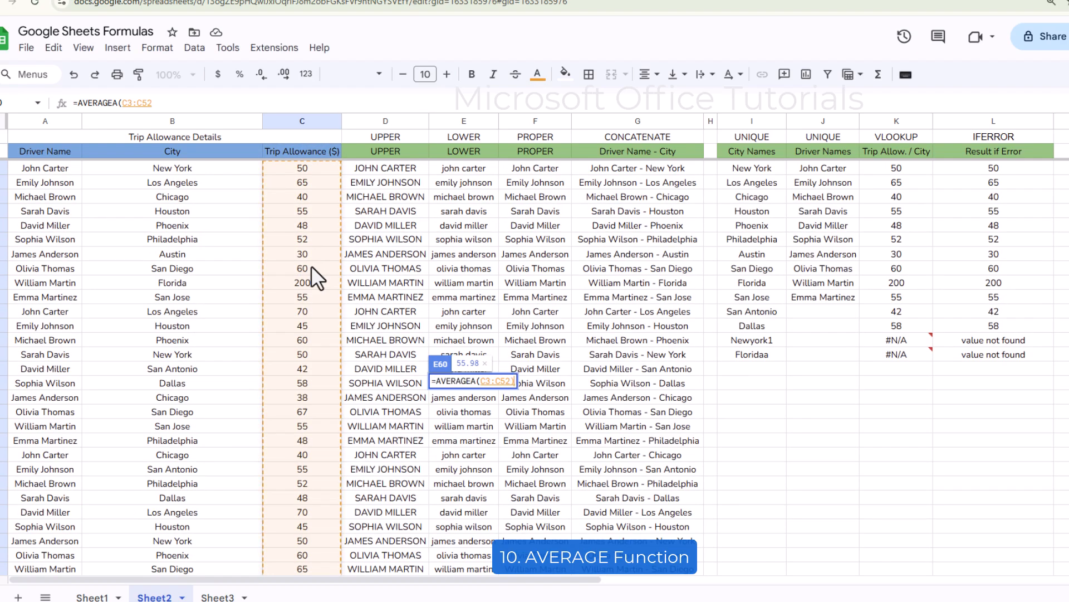
pyautogui.press('Return')
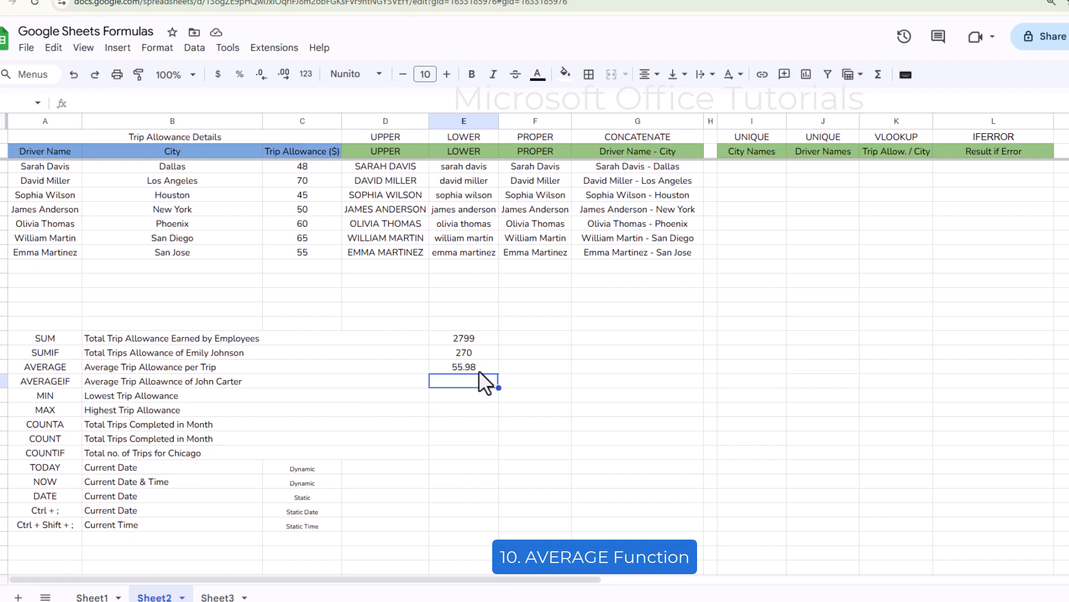
pyautogui.scroll(-1, 277, 316)
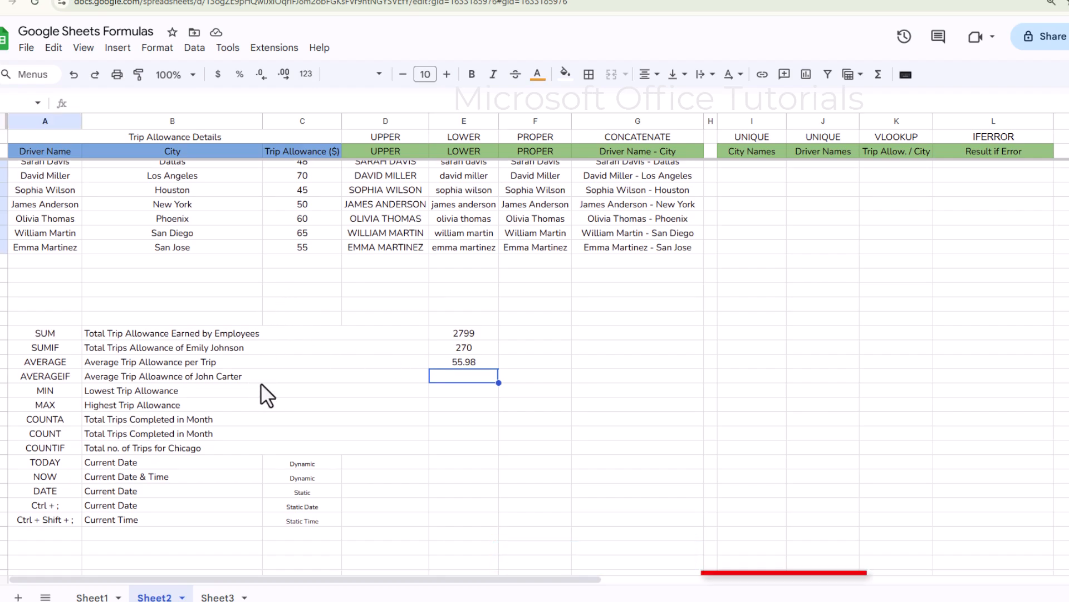
# - Start an AVERAGEIF formula in cell E61 with the driver names in A3:A52 as its criteria range
pyautogui.click(257, 379)
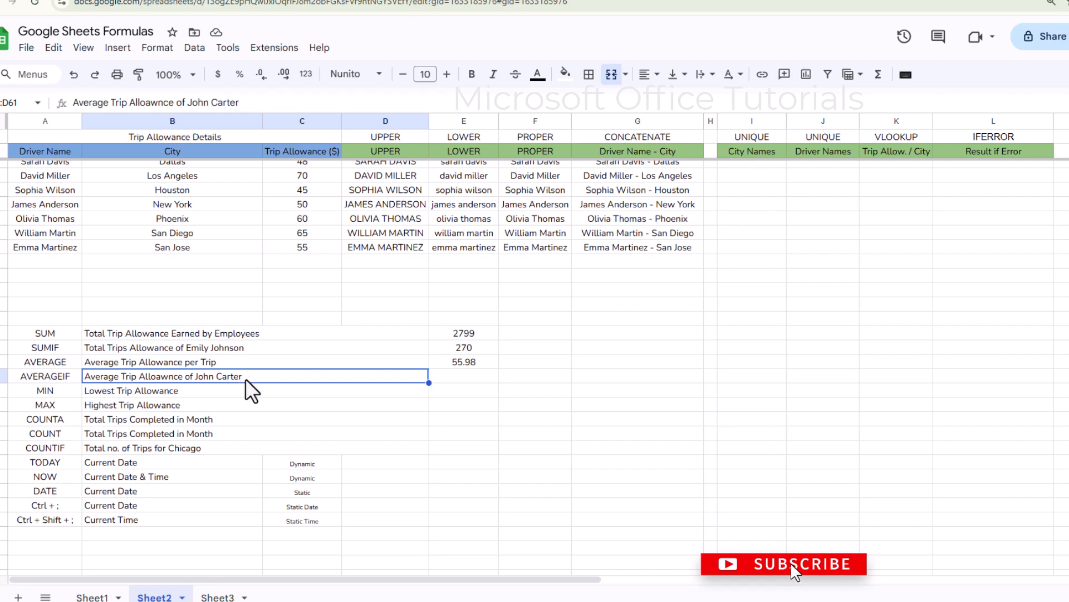
pyautogui.press('Right')
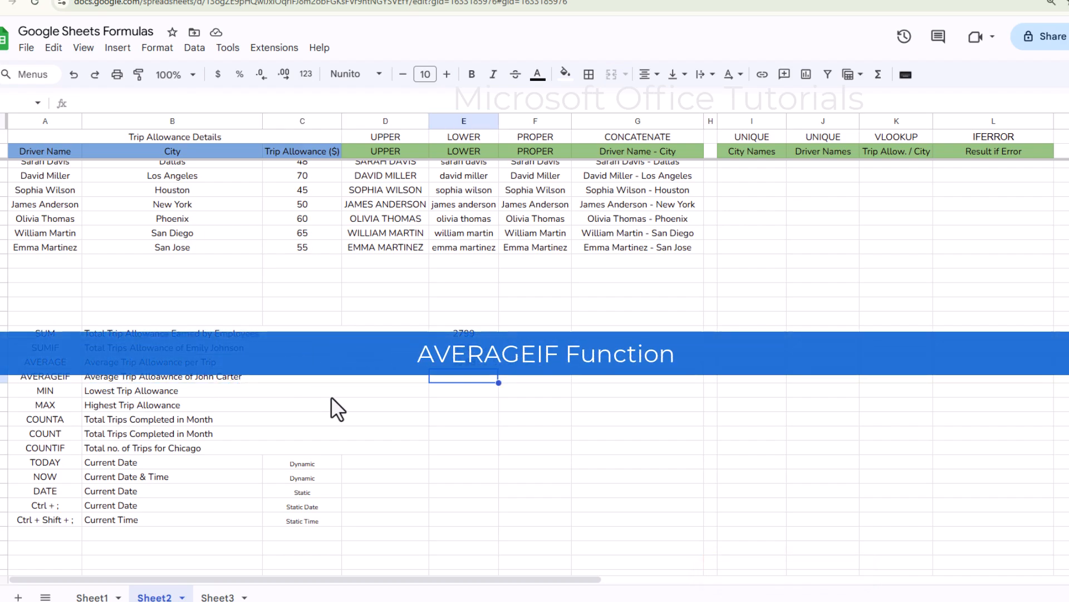
pyautogui.write('=')
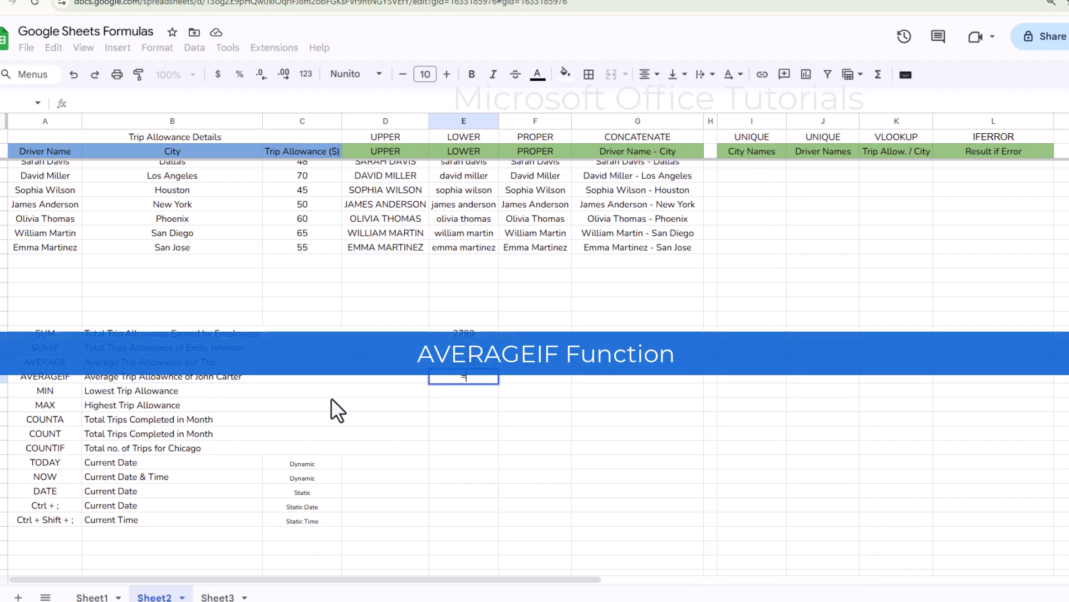
pyautogui.write('averageif')
pyautogui.press('Tab')
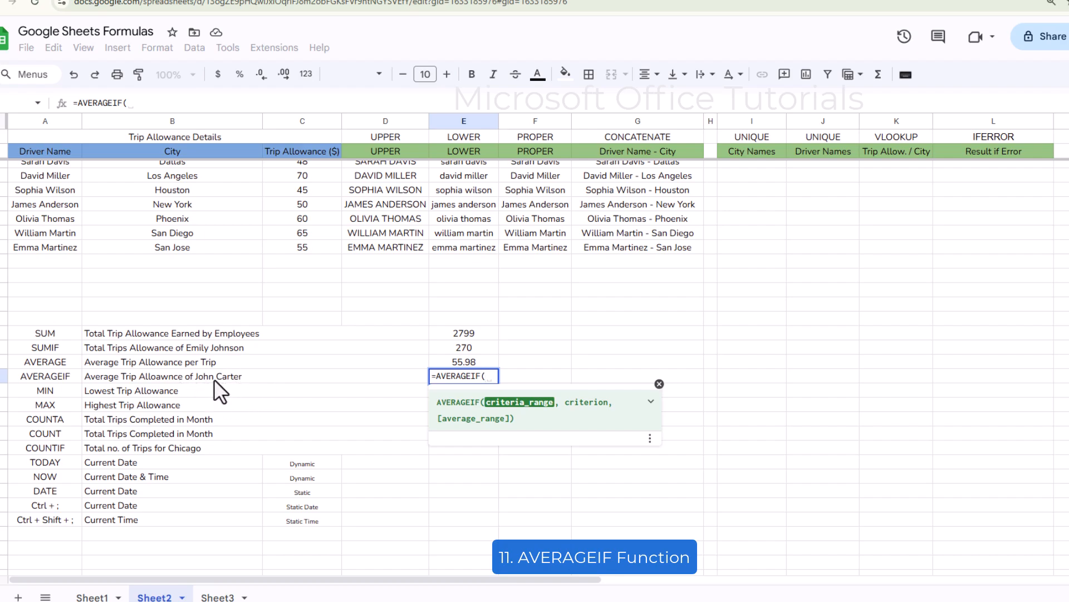
pyautogui.click(64, 244)
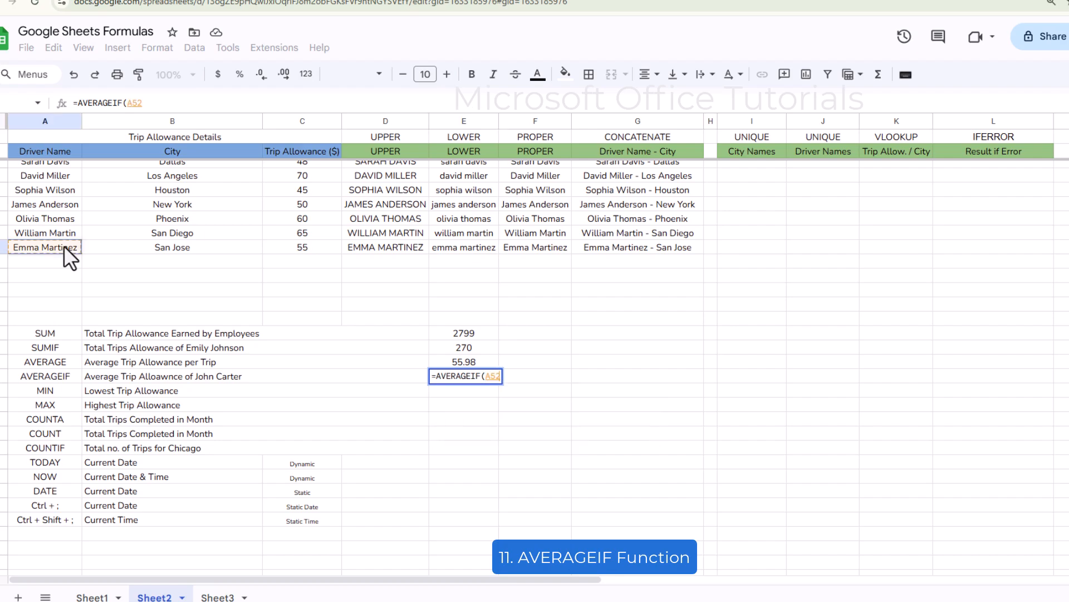
pyautogui.hotkey('ctrl', 'shift', 'Up')
pyautogui.hotkey('shift', 'Down')
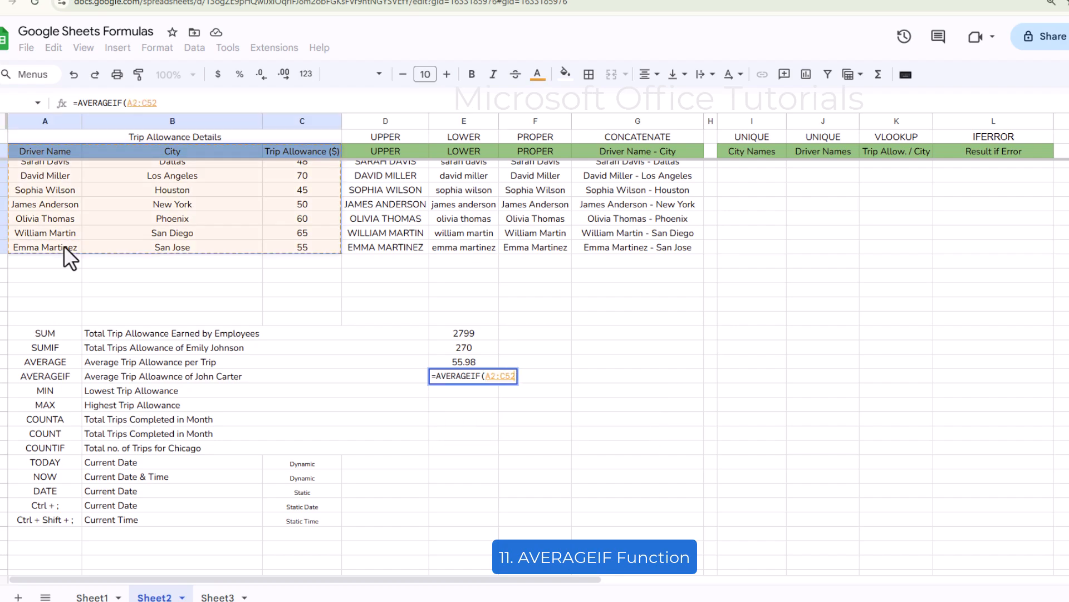
pyautogui.hotkey('shift', 'Left')
pyautogui.scroll(10, 63, 245)
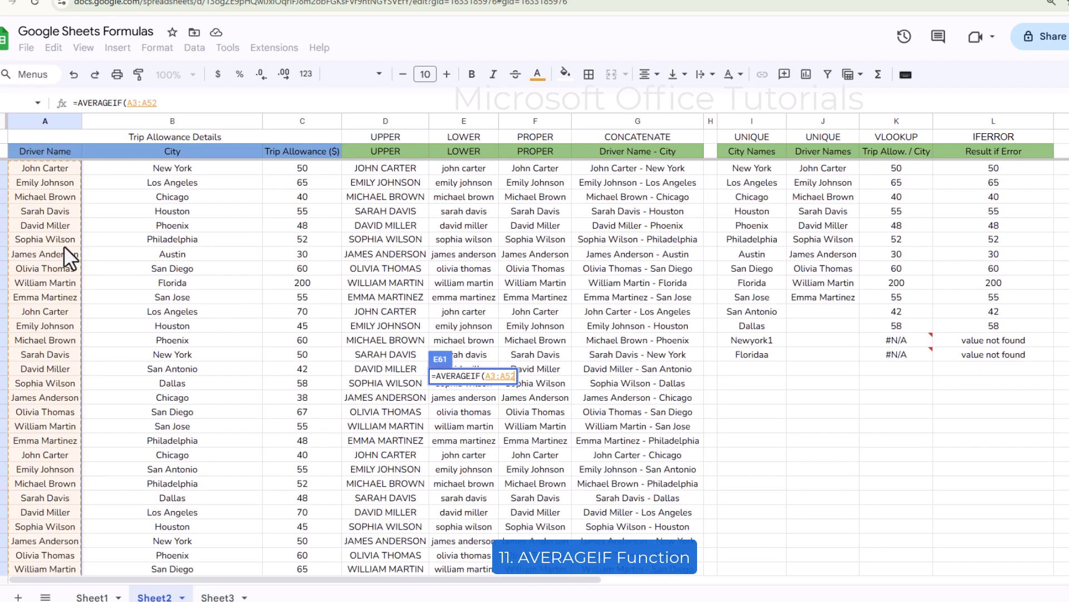
pyautogui.write(',')
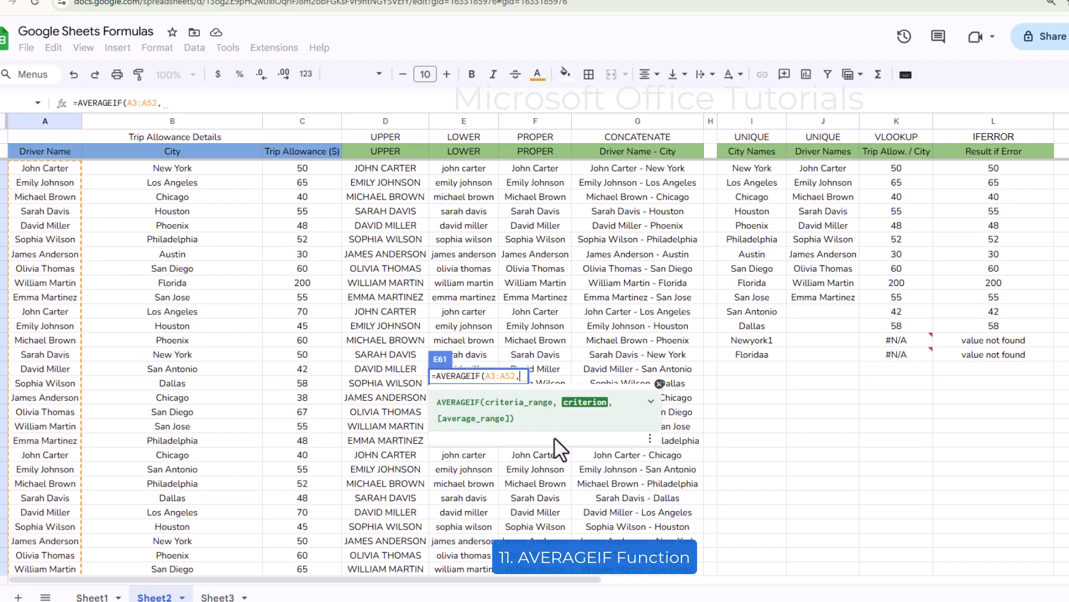
# - Complete the AVERAGEIF in E61 with the full driver name from its row label as criterion and C3:C52 as average range
pyautogui.write('"')
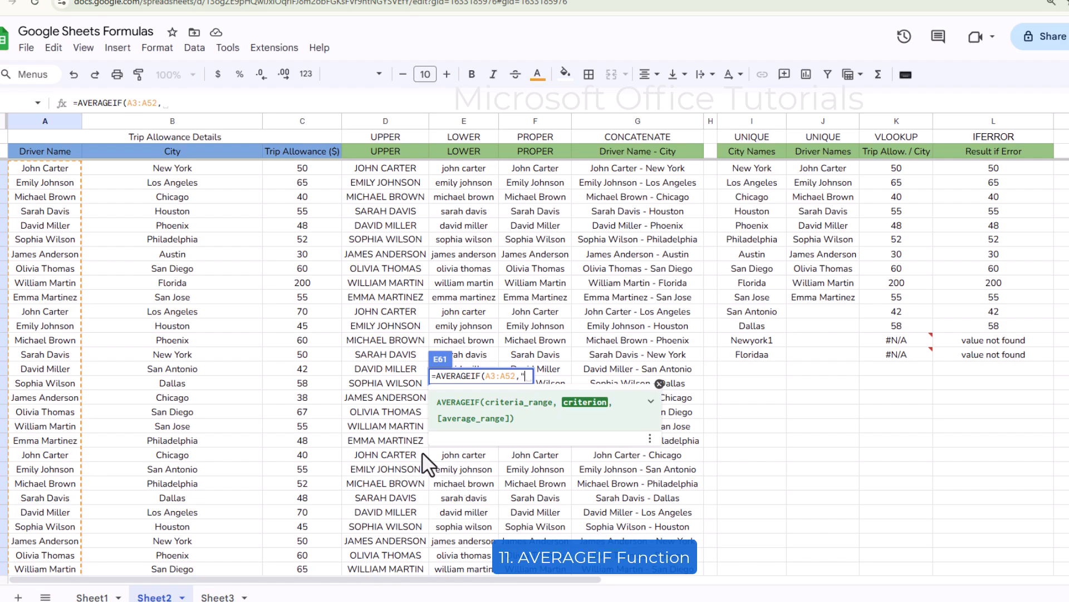
pyautogui.write('John Carter"')
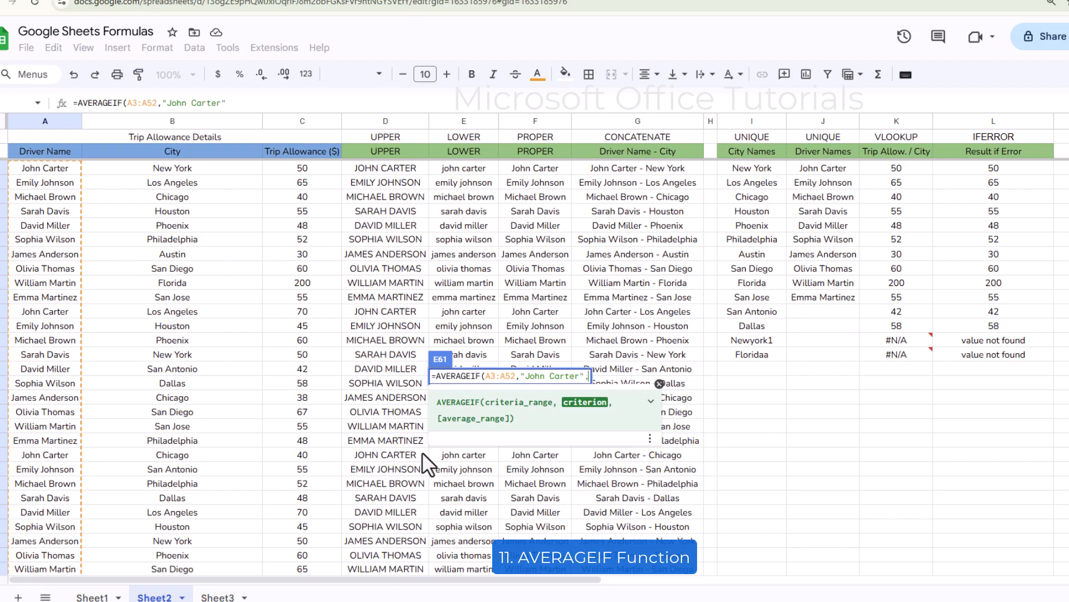
pyautogui.write(',')
pyautogui.scroll(-3, 435, 479)
pyautogui.scroll(-2, 449, 472)
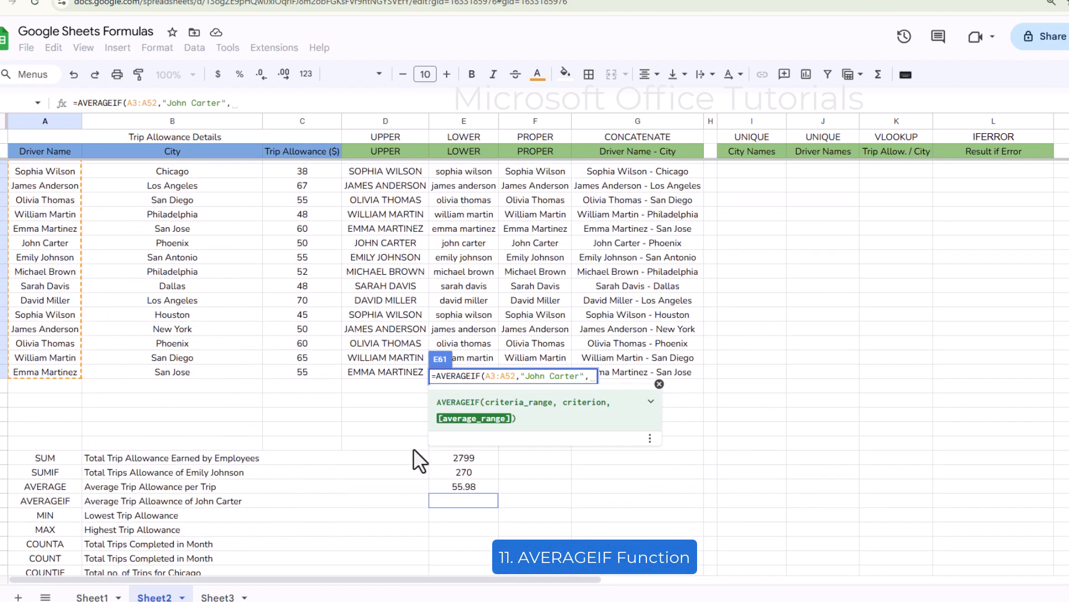
pyautogui.click(315, 374)
pyautogui.hotkey('ctrl', 'shift', 'Up')
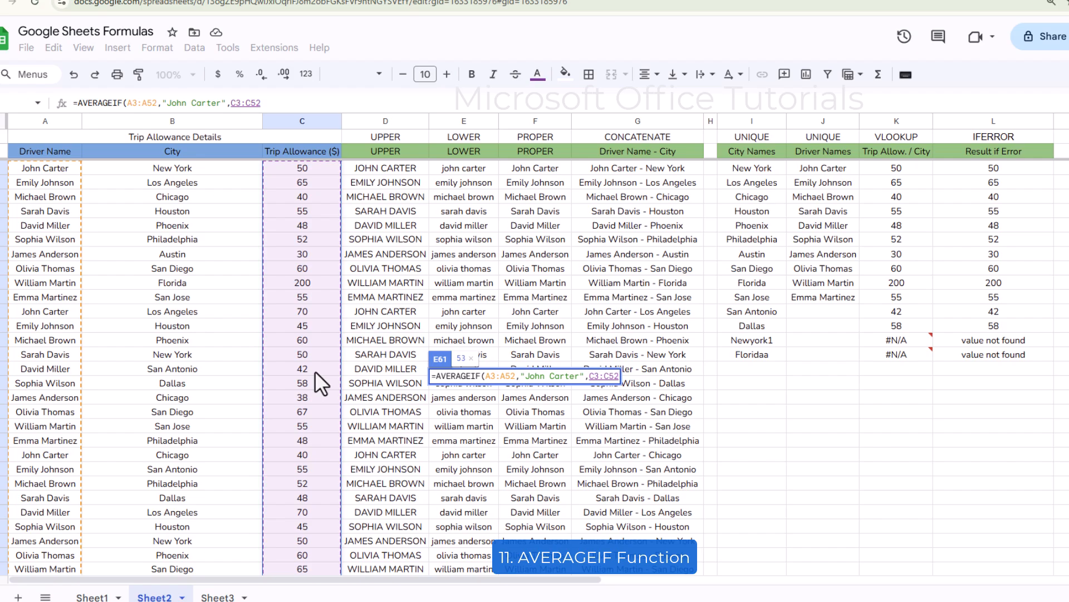
pyautogui.write(')')
pyautogui.press('Return')
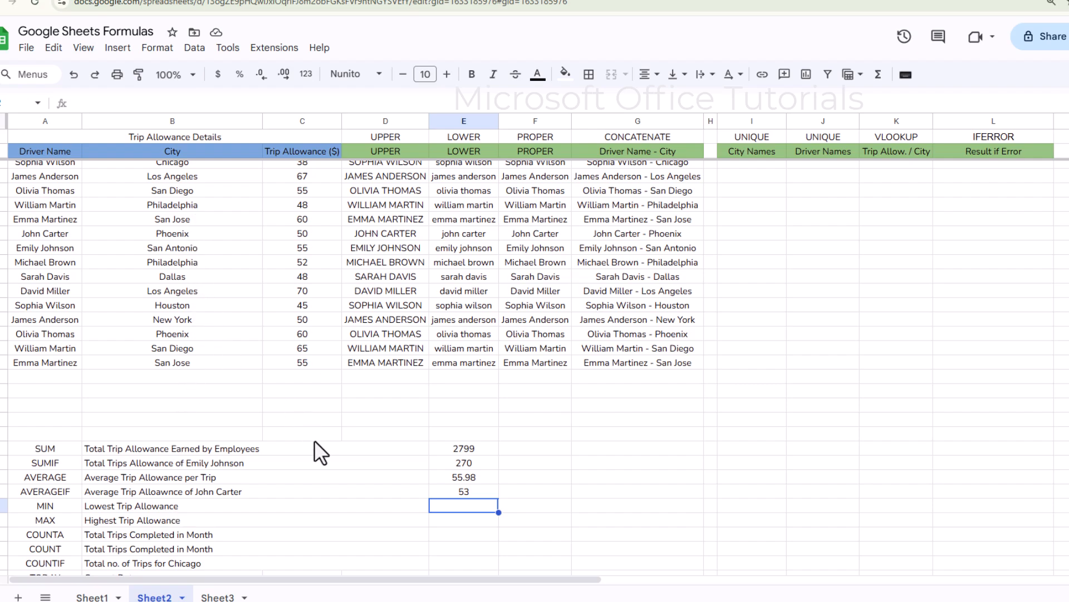
# - Enter a MIN formula over C3:C52 in cell E62 for the lowest trip allowance
pyautogui.write('=')
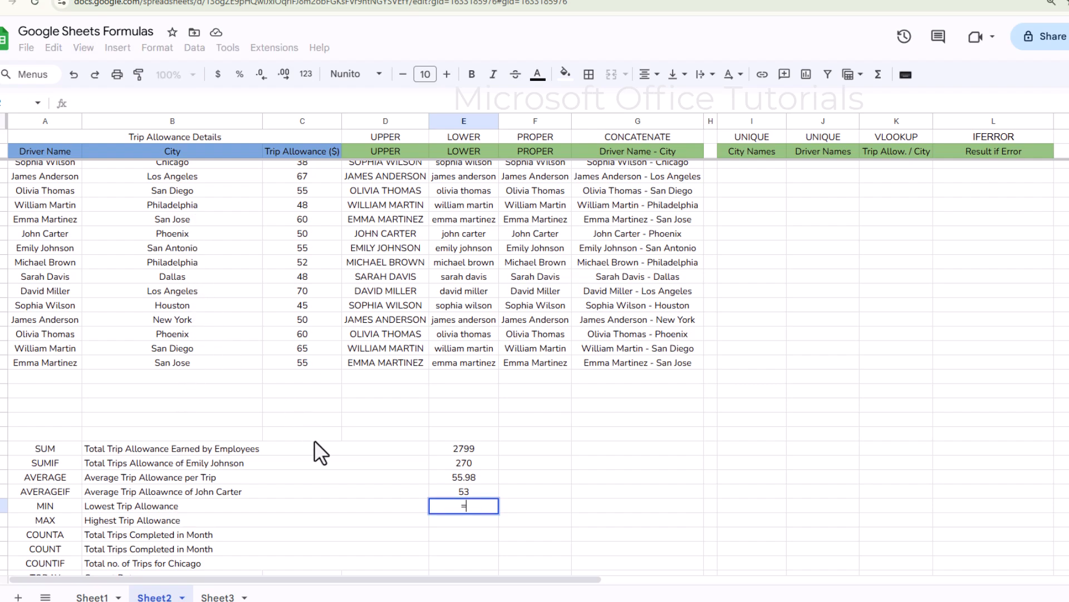
pyautogui.write('min(')
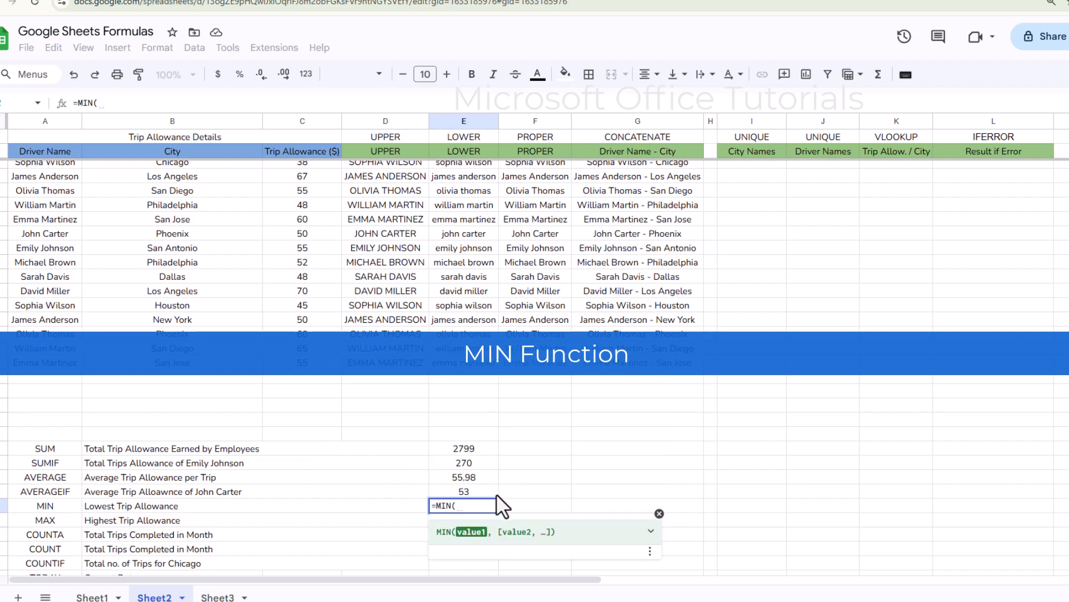
pyautogui.click(303, 364)
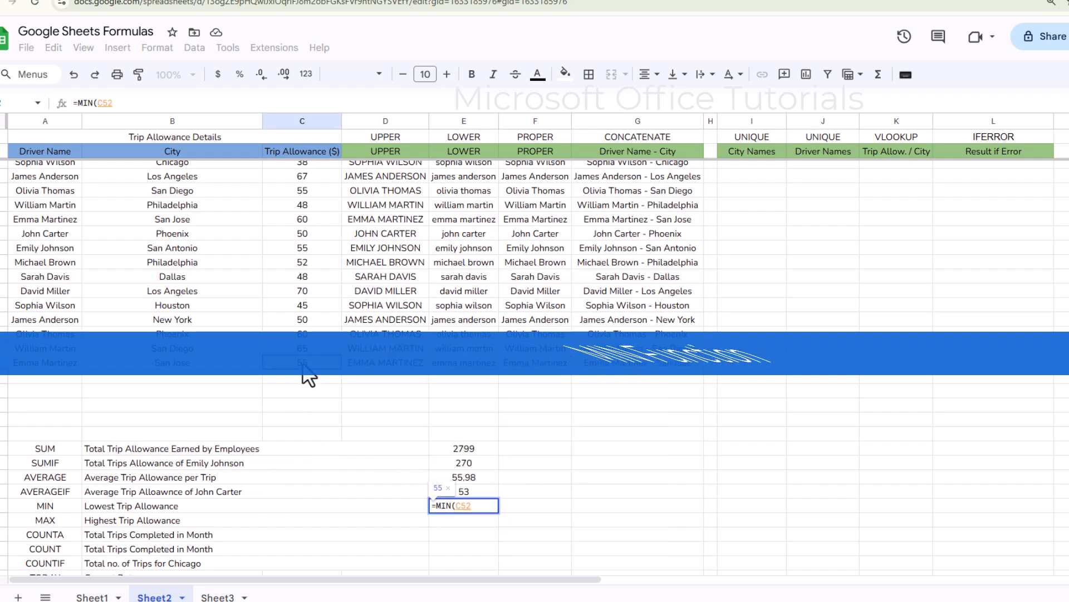
pyautogui.hotkey('ctrl', 'shift', 'Up')
pyautogui.hotkey('shift', 'Down')
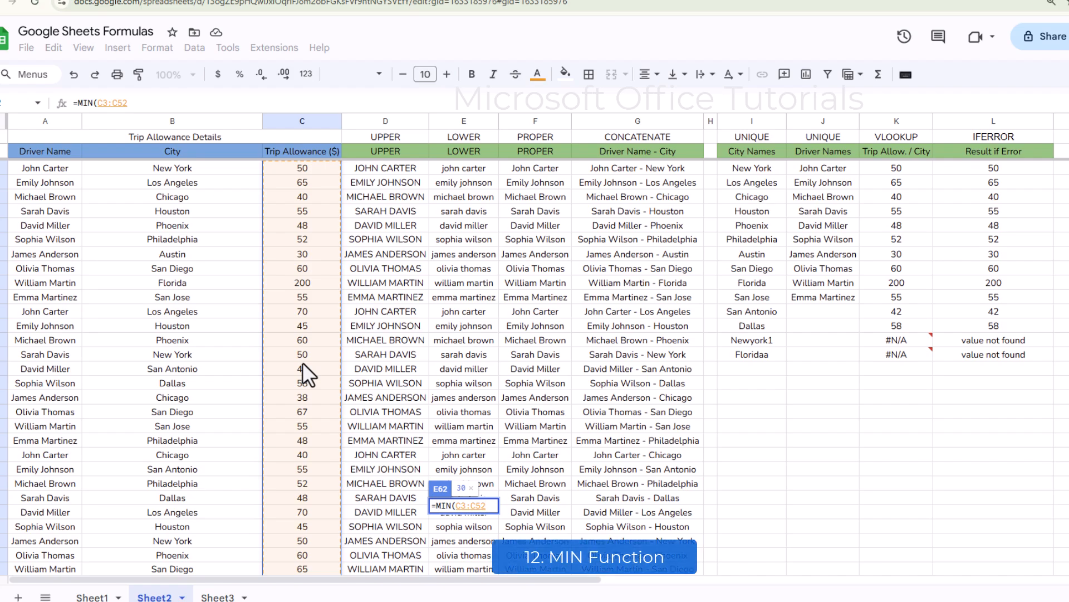
pyautogui.press('Return')
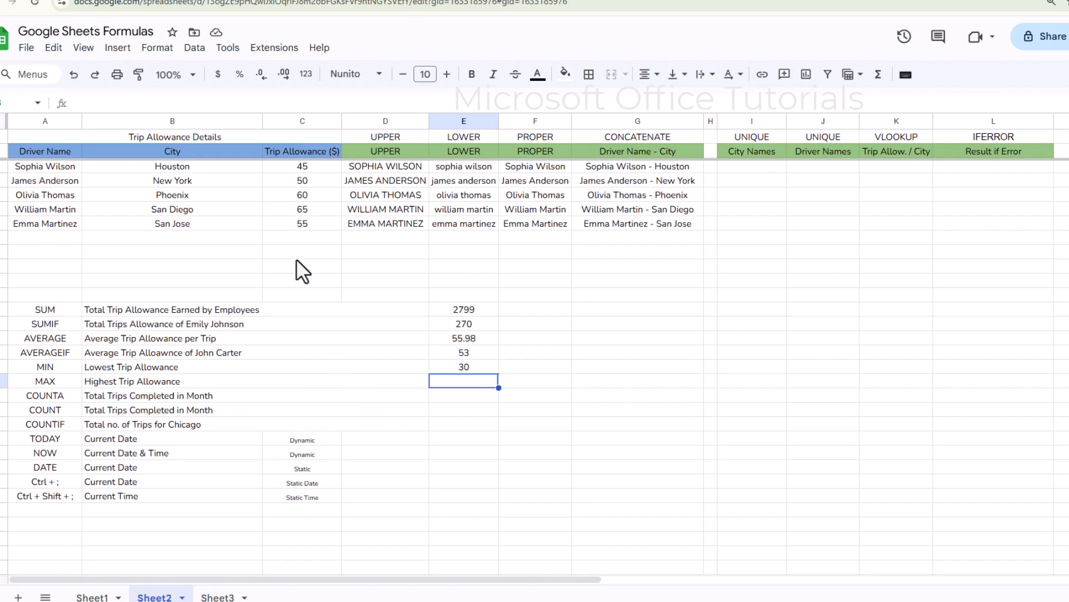
# - Enter a MAX formula over C3:C52 in cell E63 for the highest trip allowance
pyautogui.scroll(10, 305, 226)
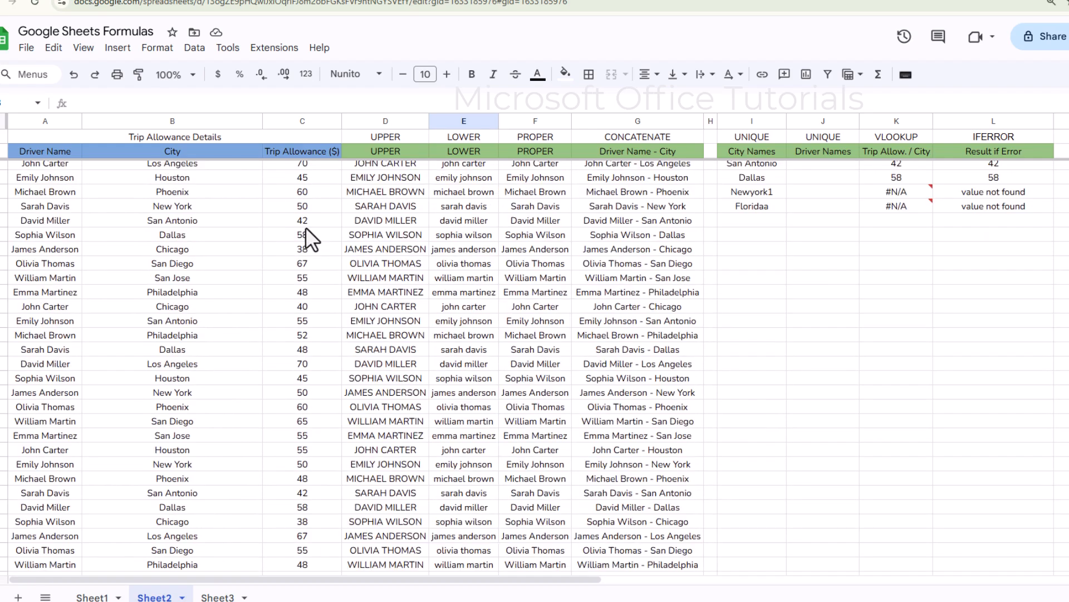
pyautogui.scroll(-4, 311, 261)
pyautogui.scroll(-3, 324, 305)
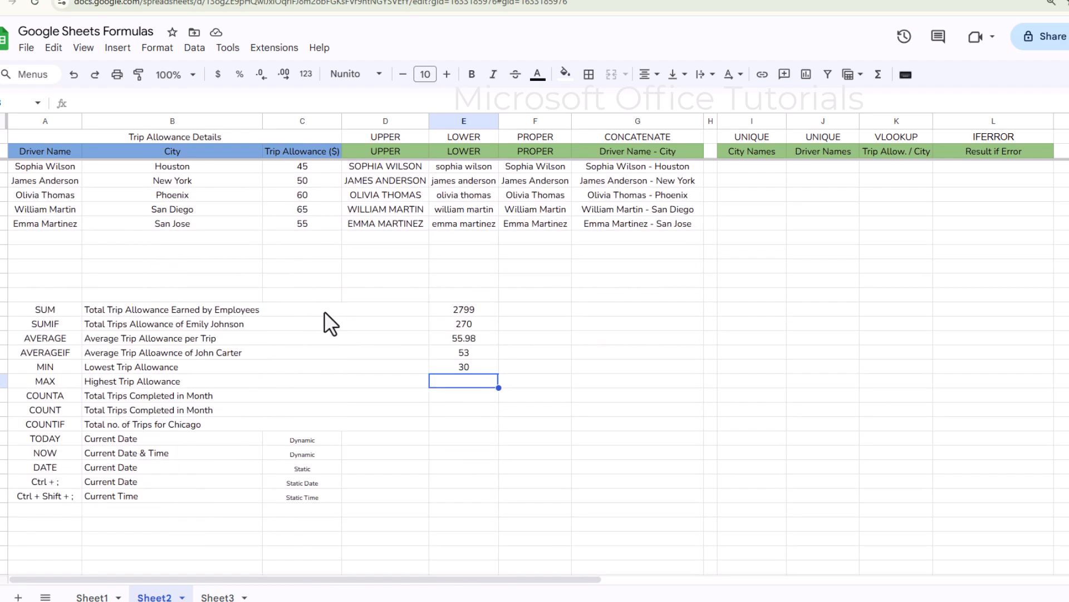
pyautogui.write('=MAX(')
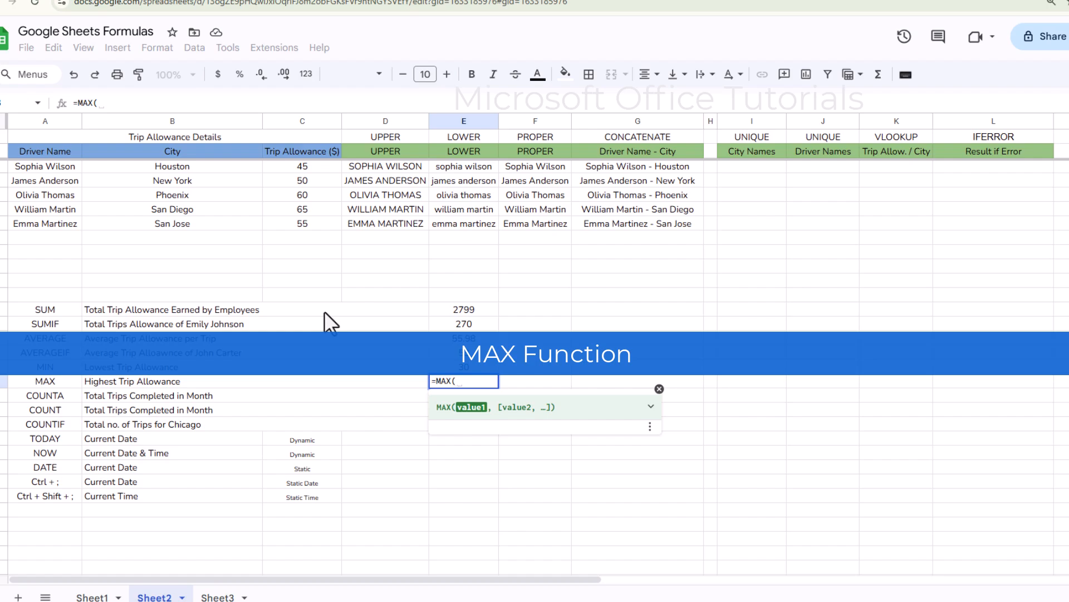
pyautogui.press('Left')
pyautogui.press('Left')
pyautogui.press('Up')
pyautogui.press('Up')
pyautogui.press('Up')
pyautogui.press('Up')
pyautogui.press('Up')
pyautogui.press('Up')
pyautogui.press('Up')
pyautogui.press('Up')
pyautogui.press('Up')
pyautogui.press('Up')
pyautogui.press('Up')
pyautogui.hotkey('shift', 'Up')
pyautogui.hotkey('shift', 'Up')
pyautogui.hotkey('shift', 'Up')
pyautogui.hotkey('shift', 'Up')
pyautogui.hotkey('ctrl', 'shift', 'Up')
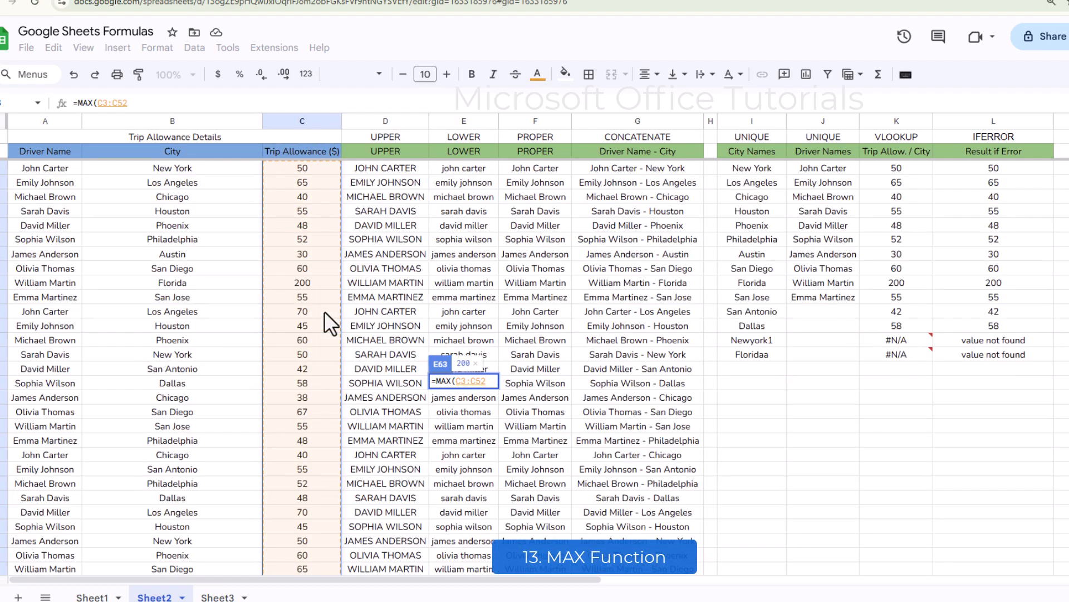
pyautogui.press('Return')
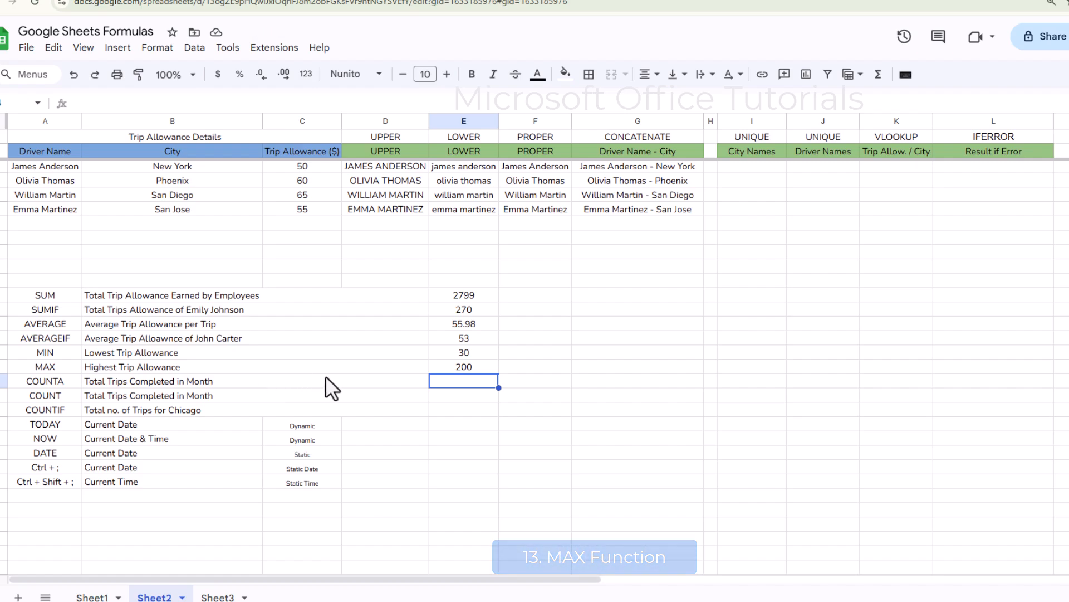
# - Enter =COUNTA(A3:A52) in cell E64 to count the trips completed in the month
pyautogui.click(205, 381)
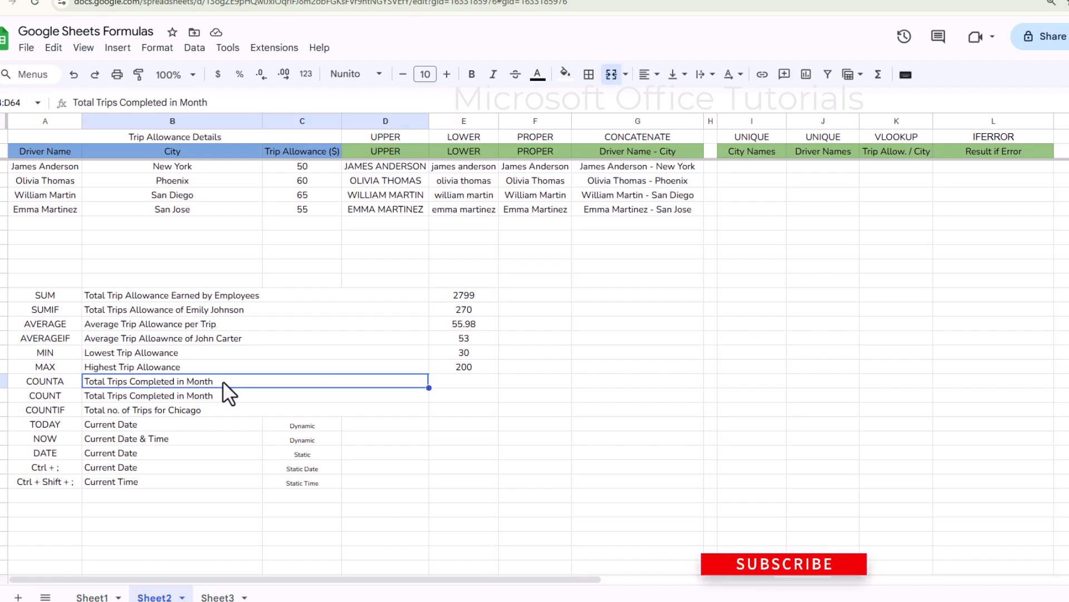
pyautogui.click(452, 381)
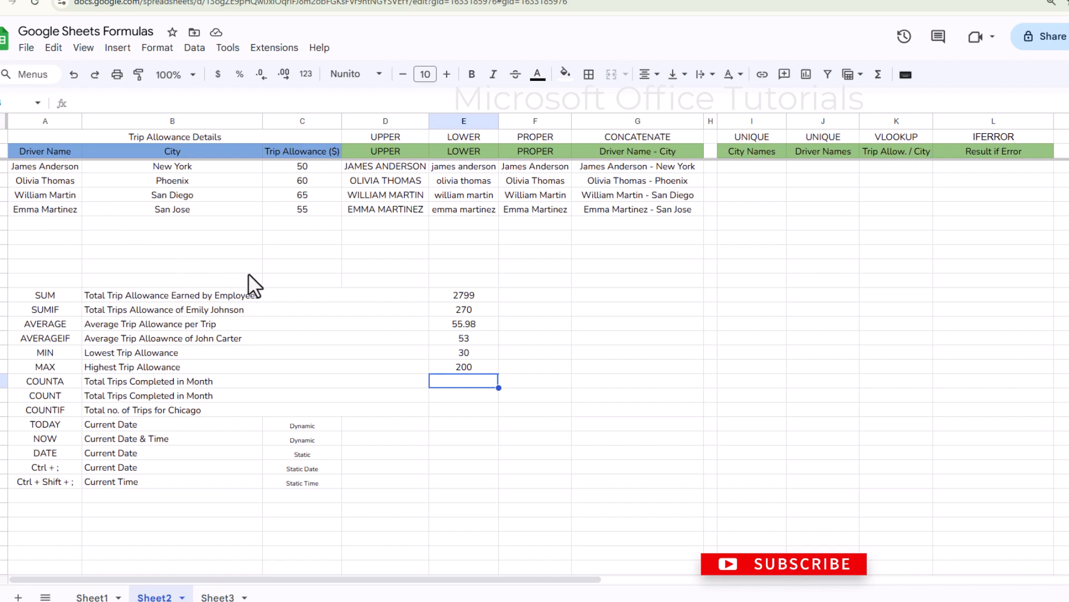
pyautogui.write('=')
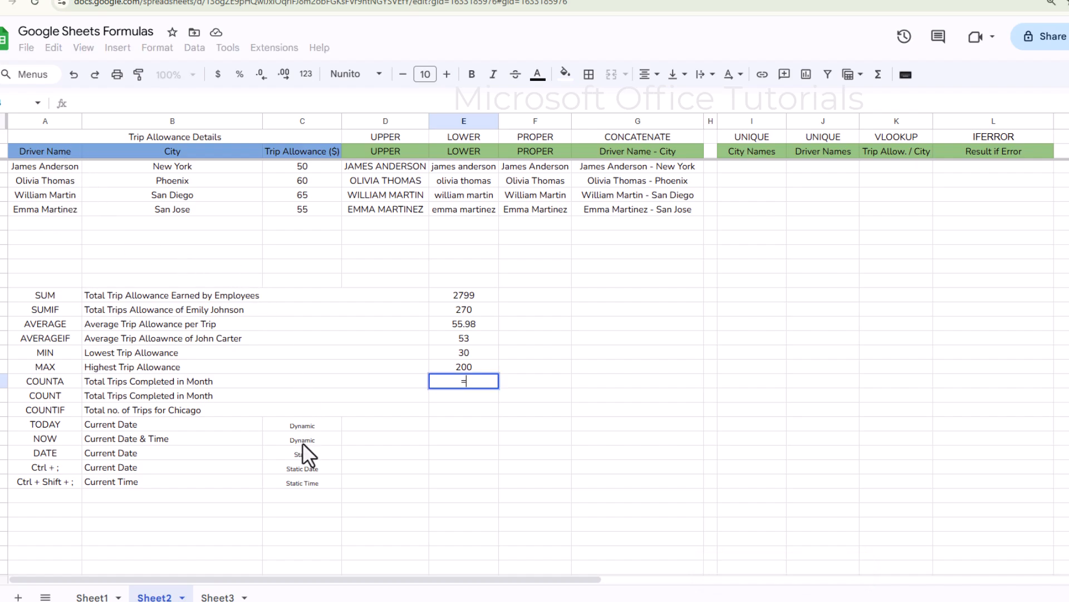
pyautogui.write('counta')
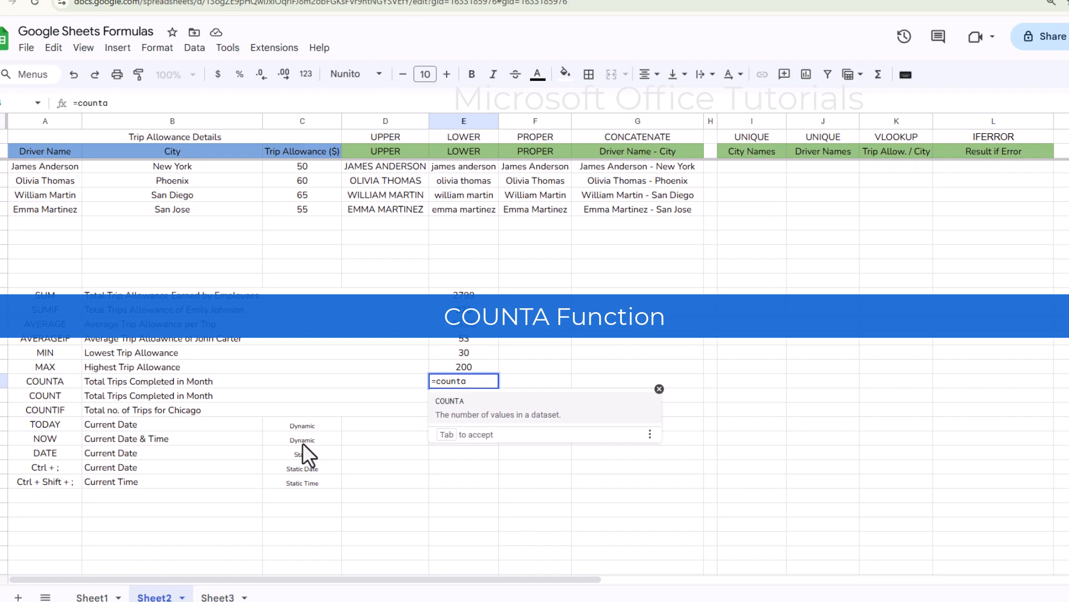
pyautogui.press('Tab')
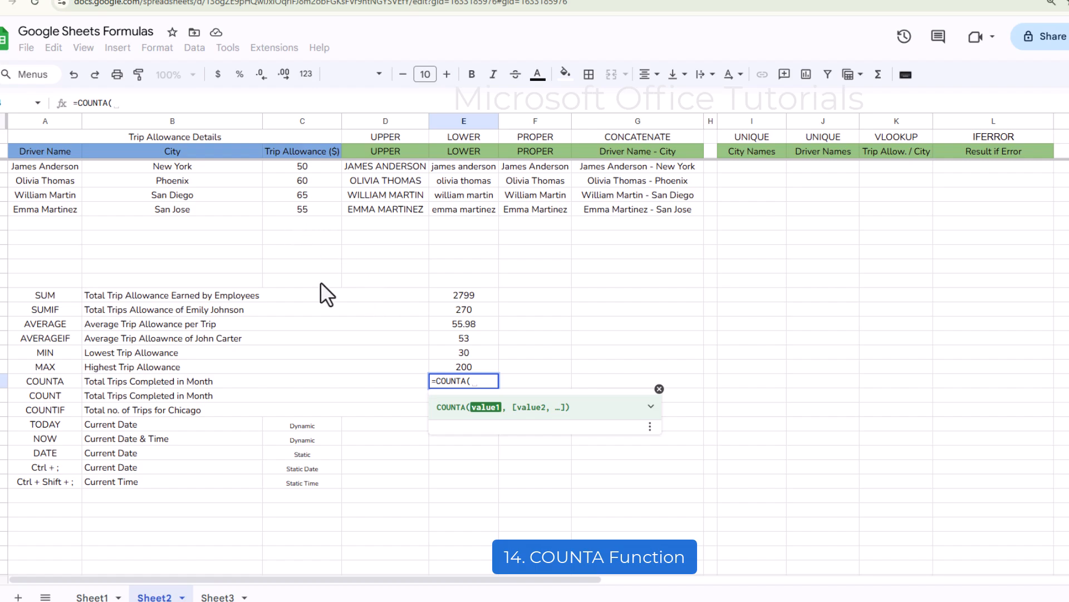
pyautogui.click(62, 211)
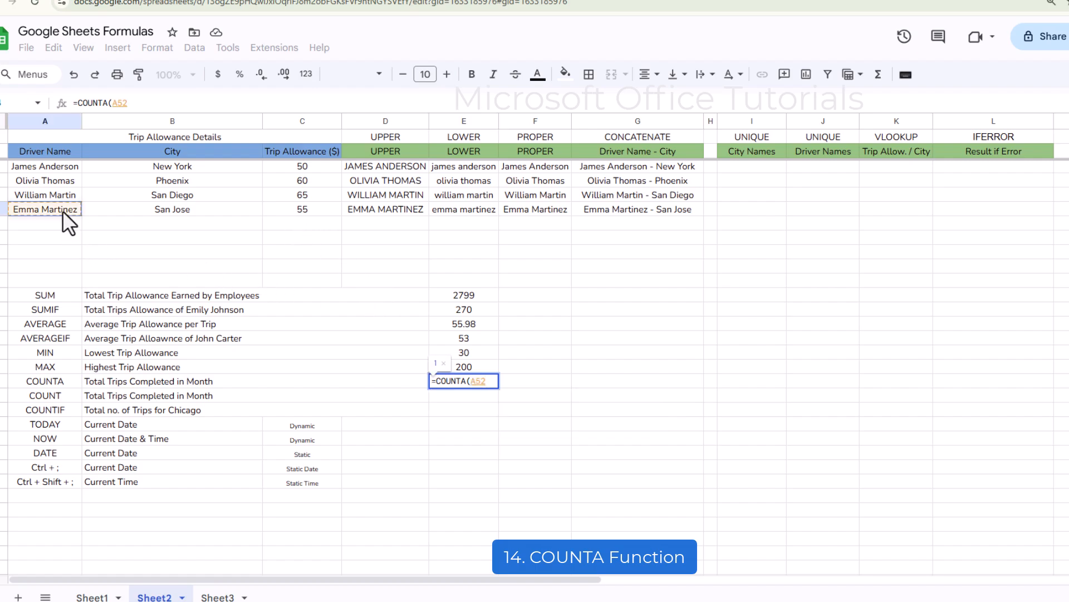
pyautogui.hotkey('ctrl', 'shift', 'Up')
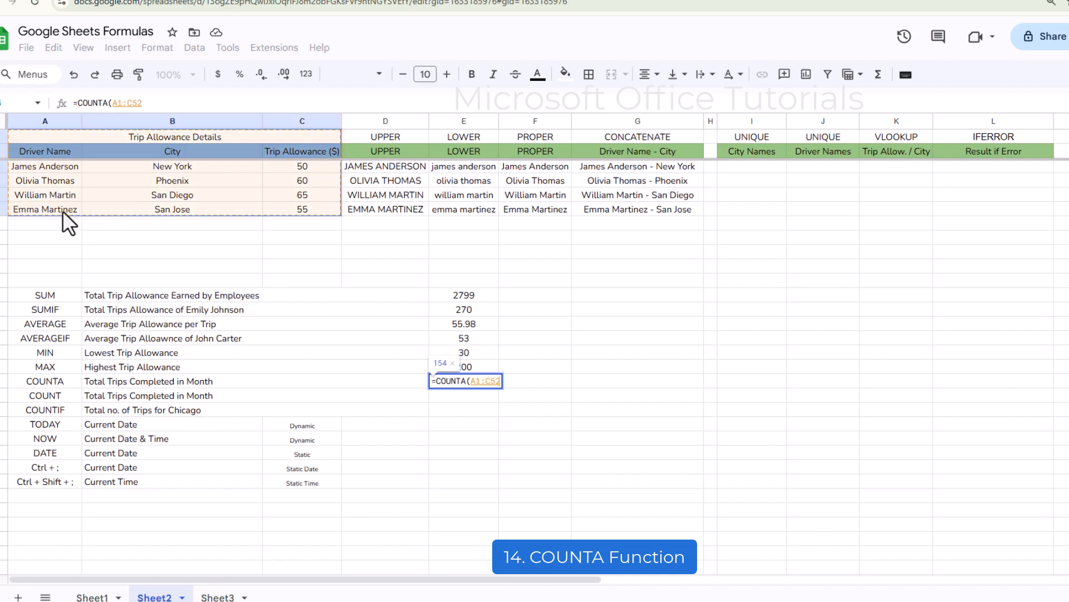
pyautogui.hotkey('shift', 'Down')
pyautogui.hotkey('shift', 'Down')
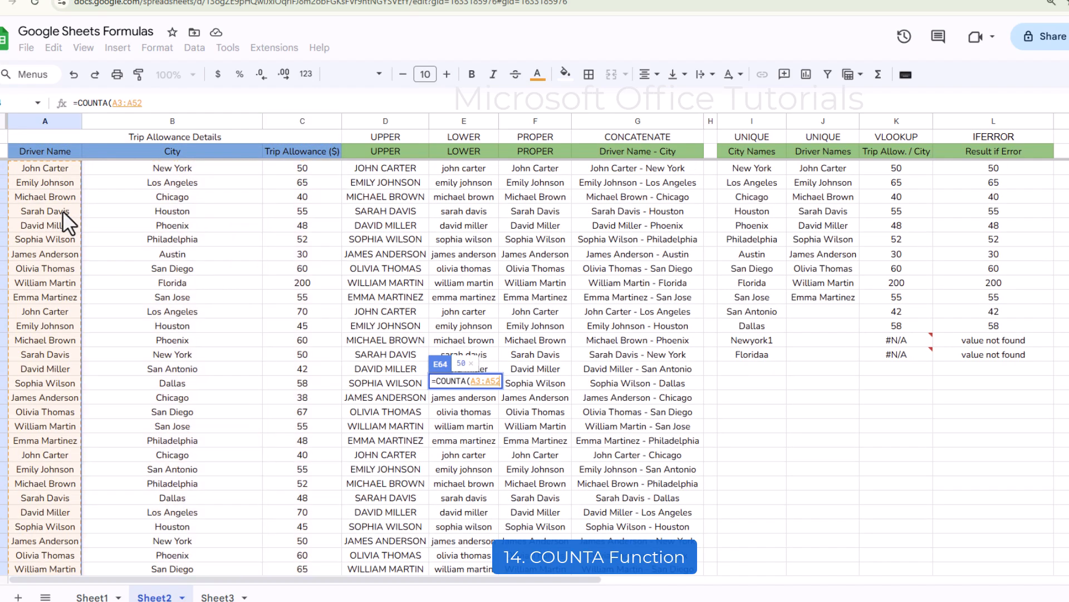
pyautogui.write(')')
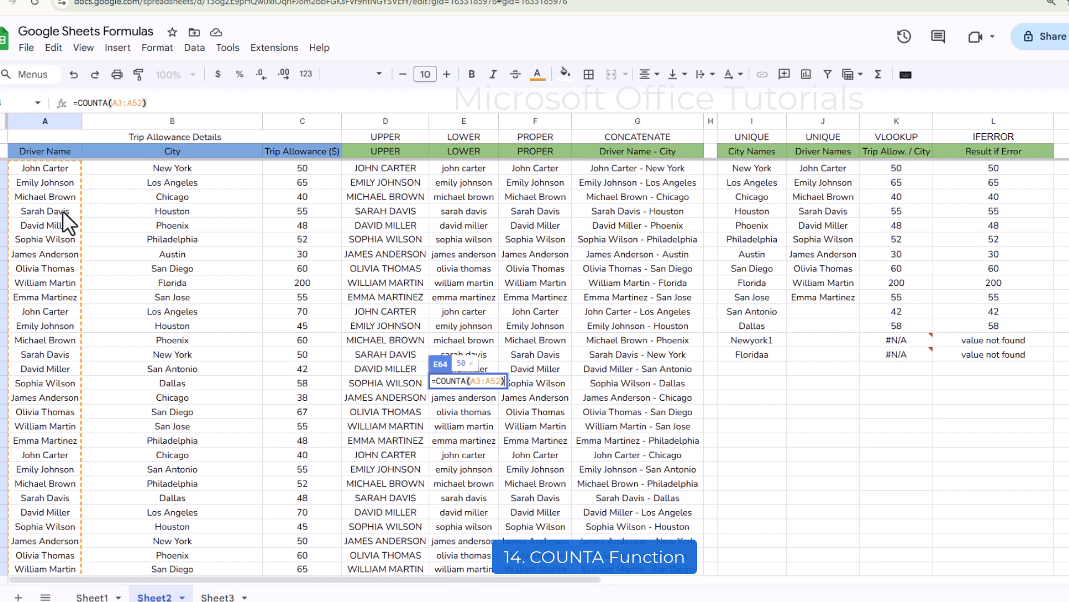
pyautogui.press('Return')
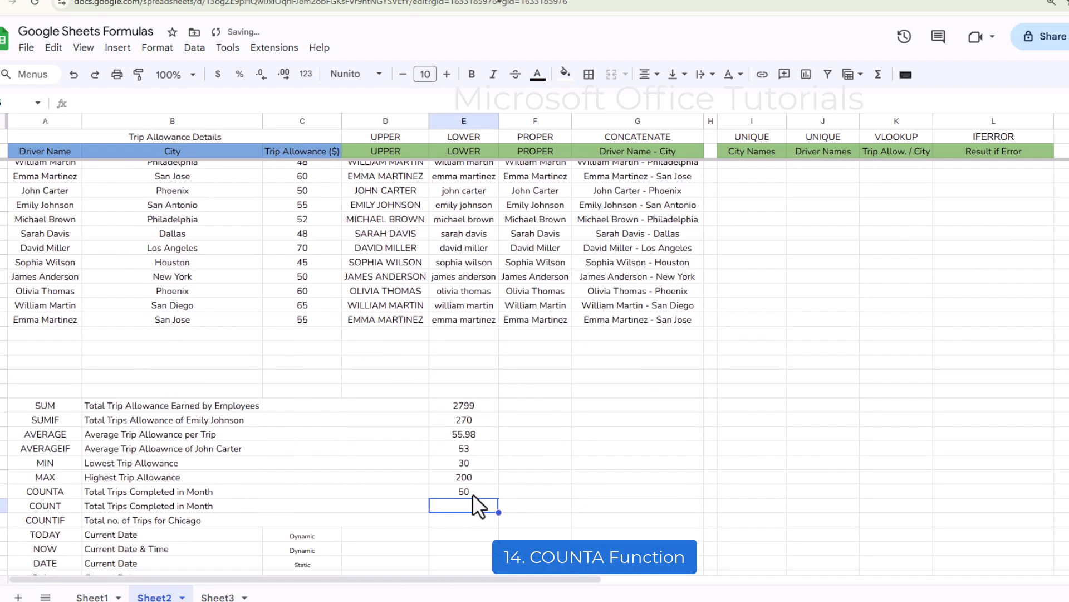
pyautogui.click(472, 494)
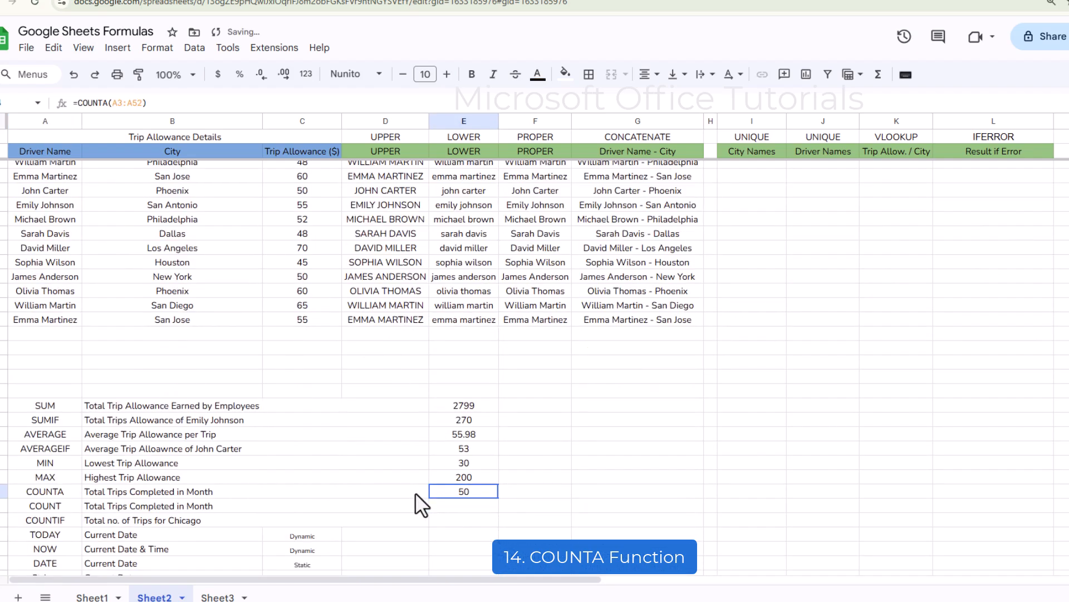
pyautogui.click(476, 504)
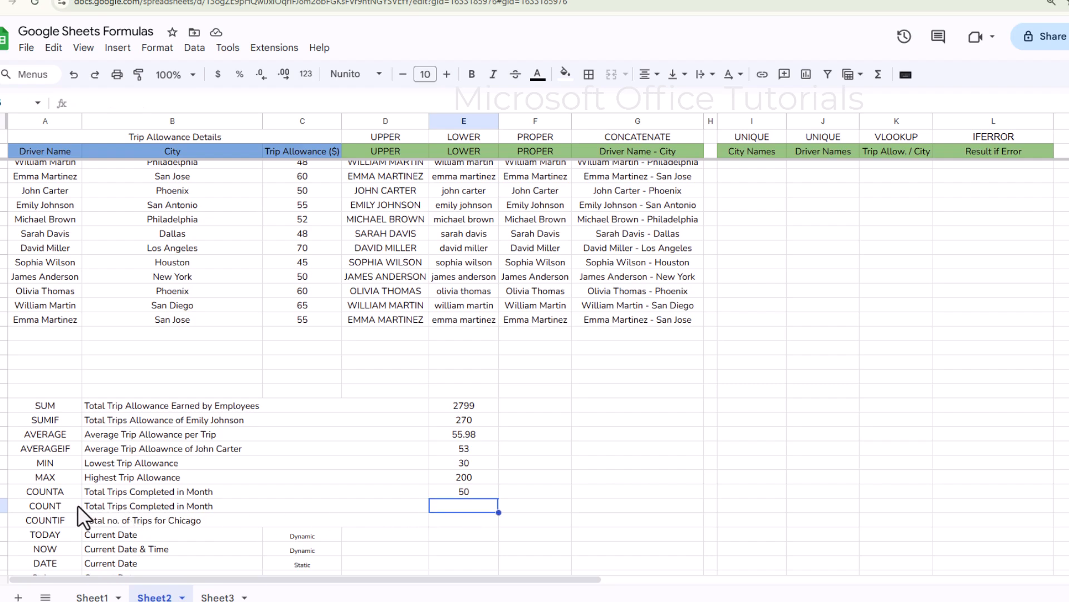
# - Enter =COUNT(B3:B52) in cell E65, counting over the City column for the trips completed in the month
pyautogui.click(63, 504)
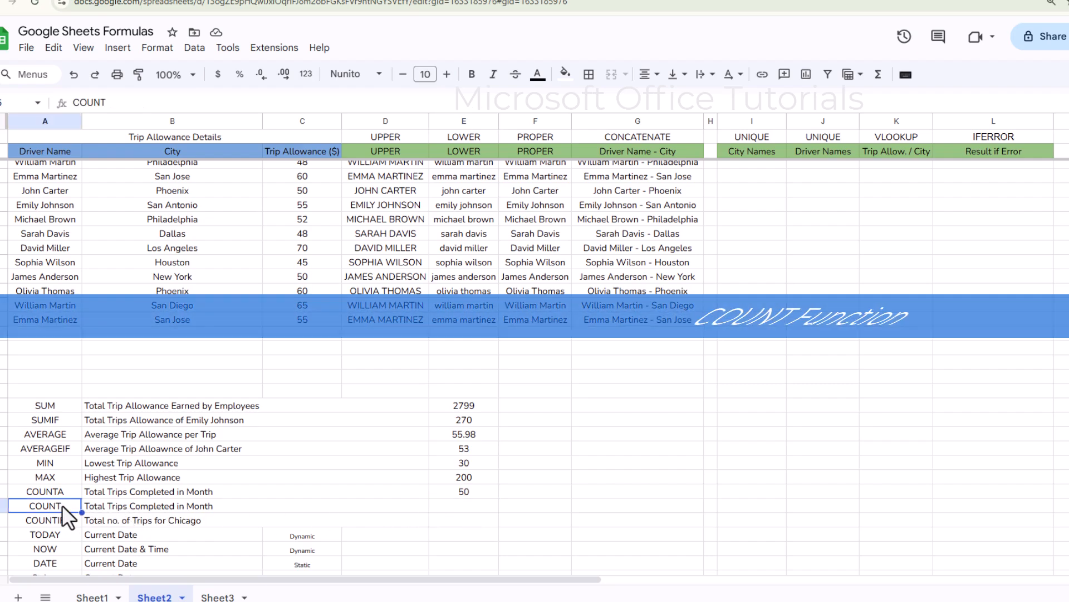
pyautogui.click(194, 504)
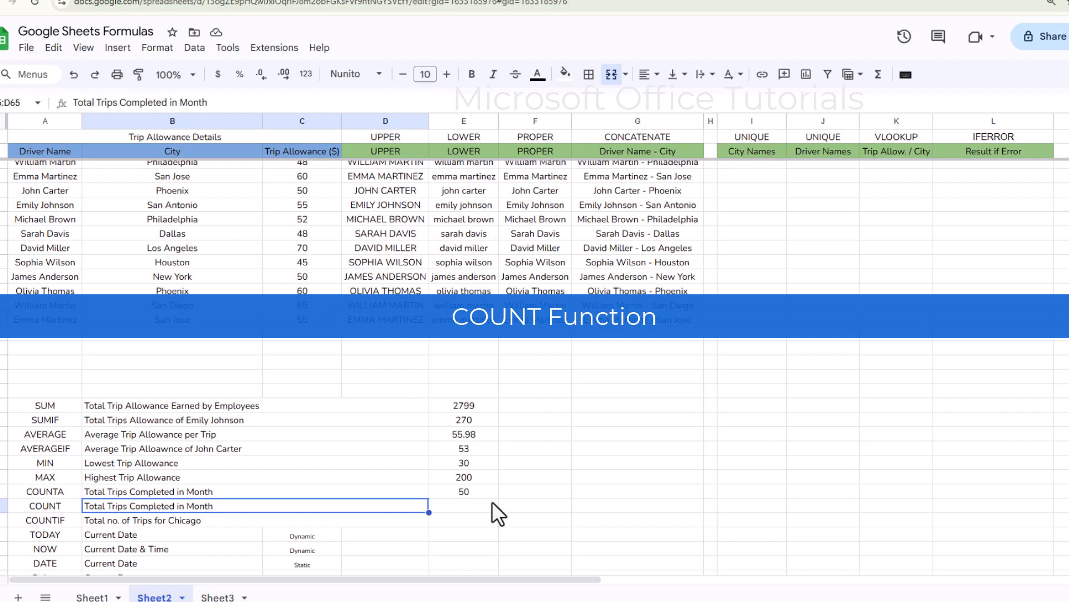
pyautogui.click(455, 503)
pyautogui.write('=')
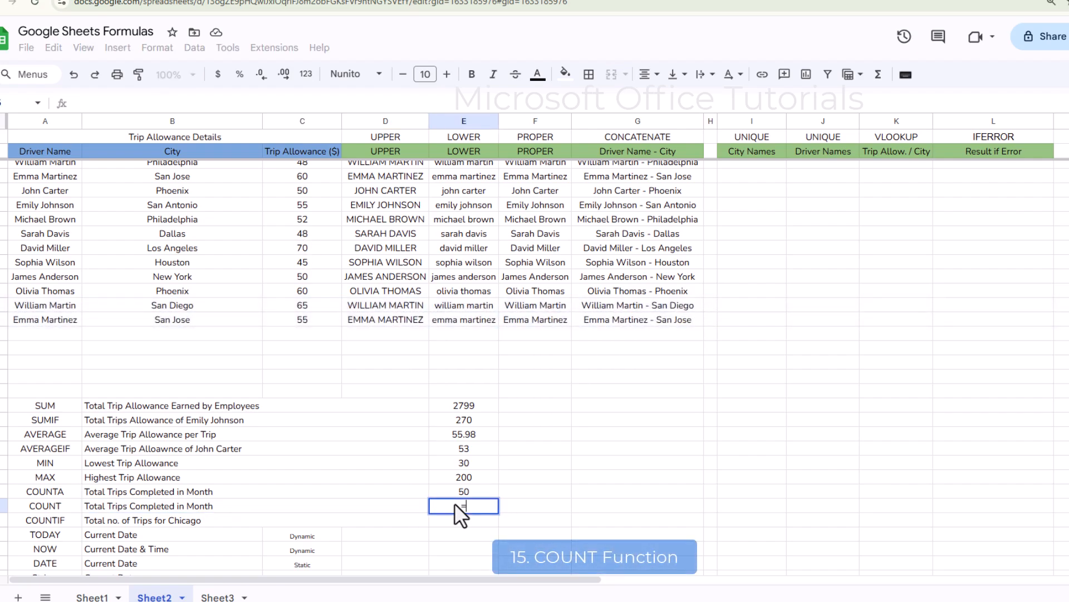
pyautogui.write('count')
pyautogui.press('Tab')
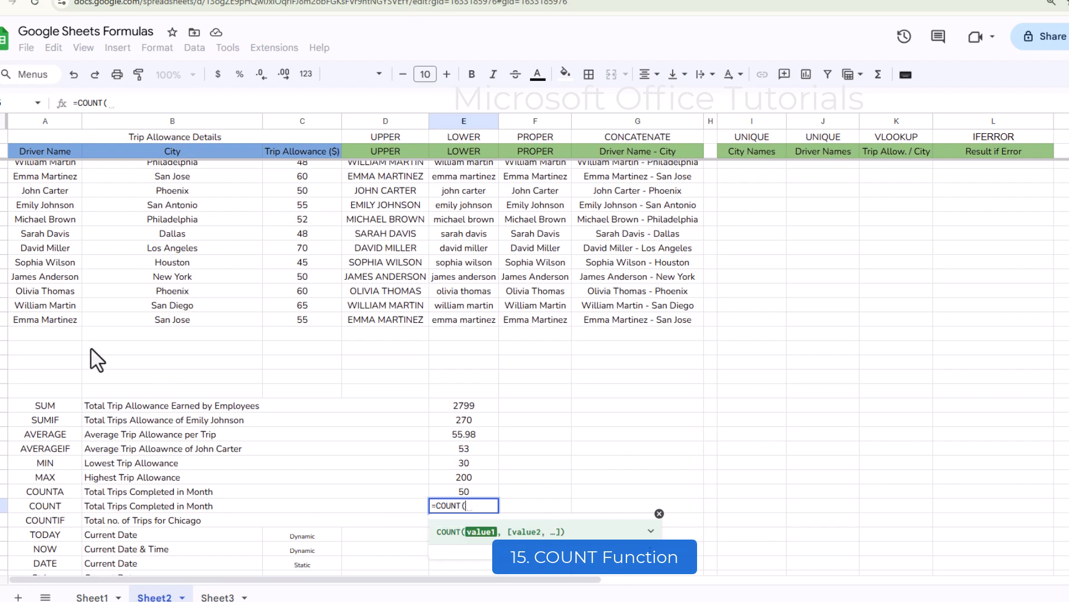
pyautogui.click(167, 318)
pyautogui.hotkey('ctrl', 'shift', 'Up')
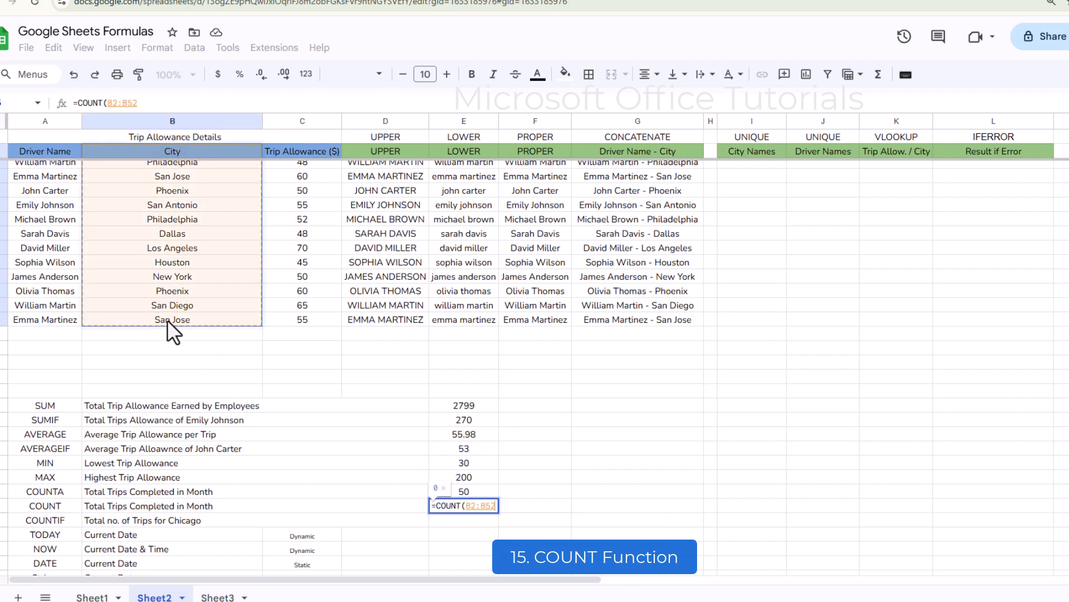
pyautogui.hotkey('shift', 'Down')
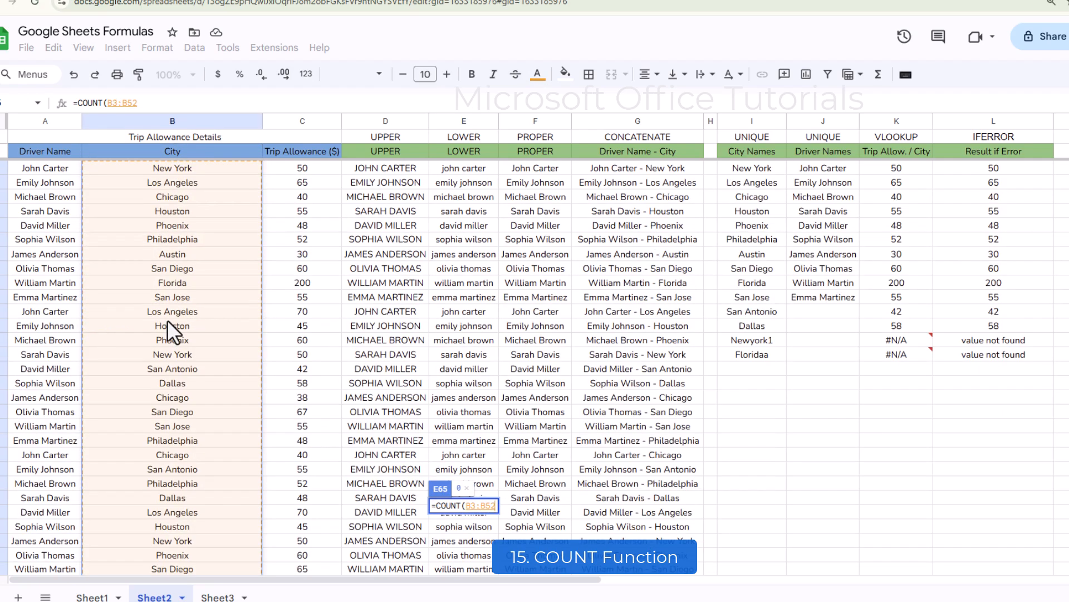
pyautogui.write(')')
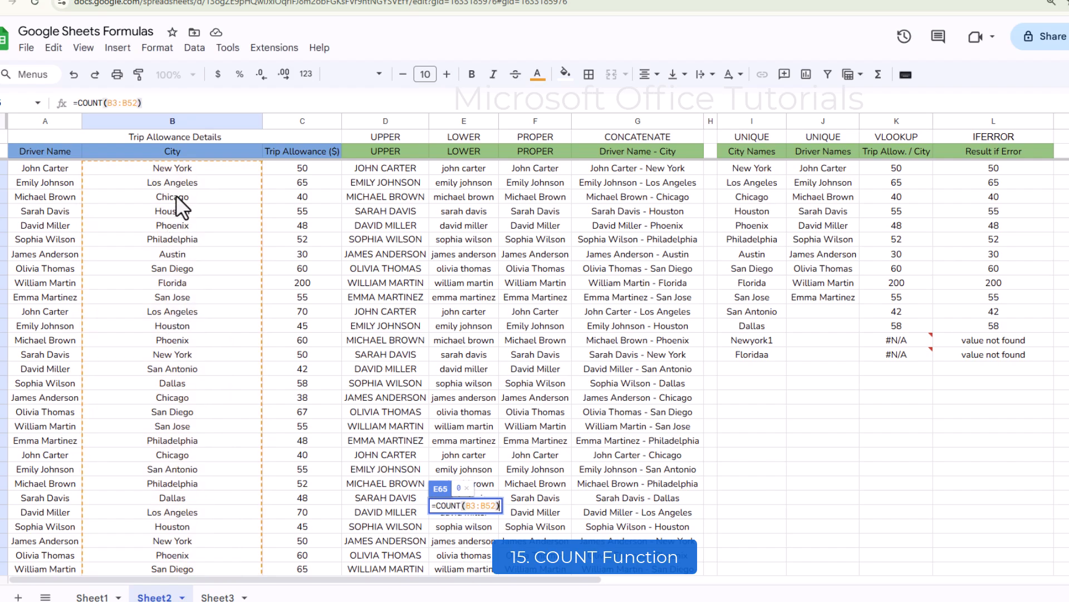
pyautogui.scroll(-10, 243, 408)
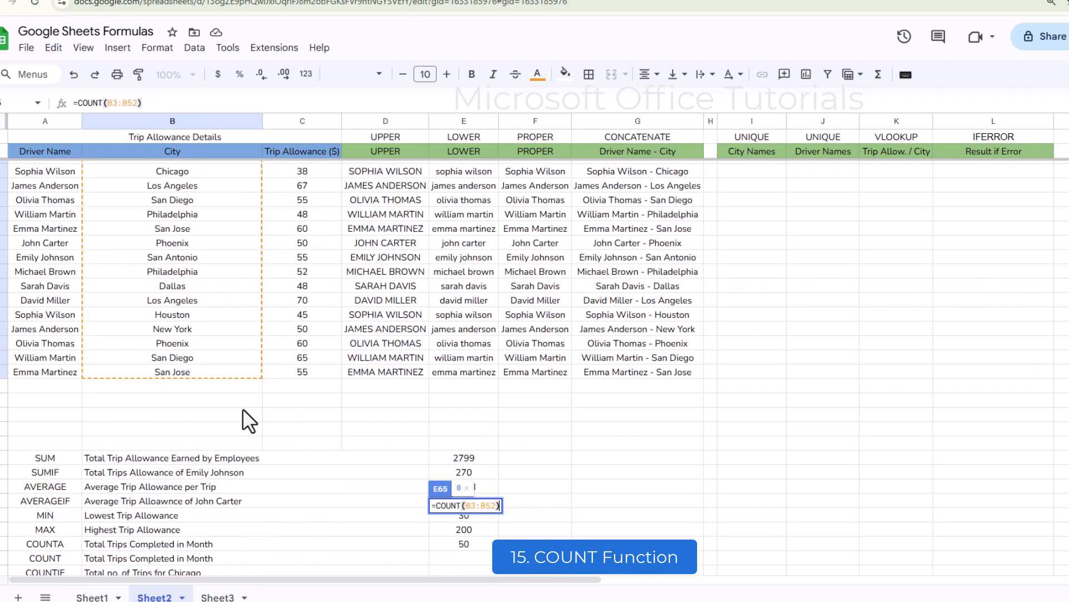
pyautogui.press('Return')
pyautogui.scroll(-4, 335, 452)
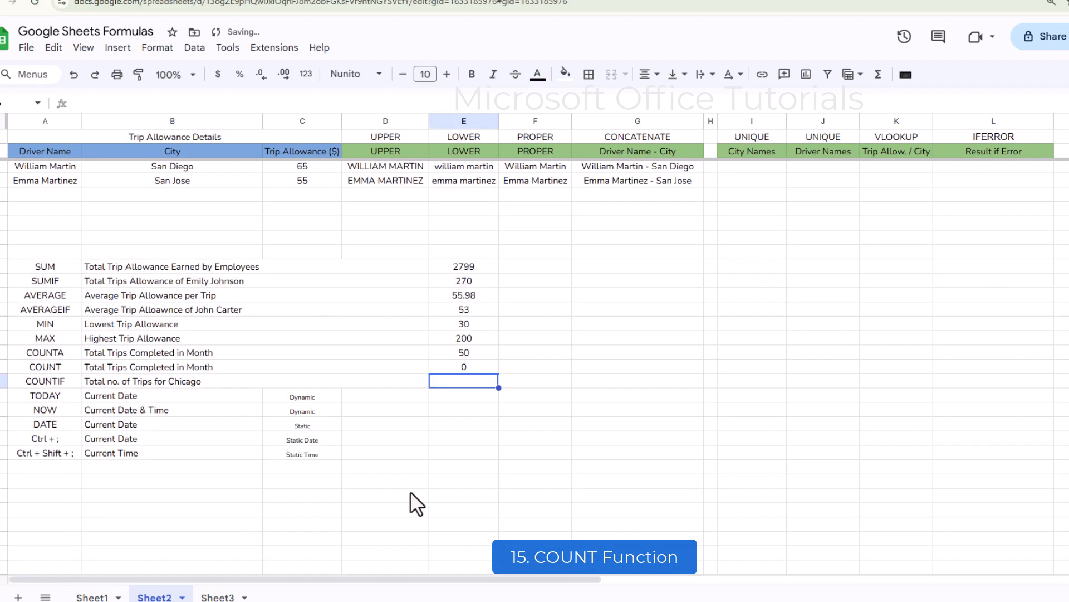
# - Replace the range of the COUNT formula in E65 with the trip allowance values C3:C52
pyautogui.doubleClick(494, 367)
pyautogui.press('BackSpace')
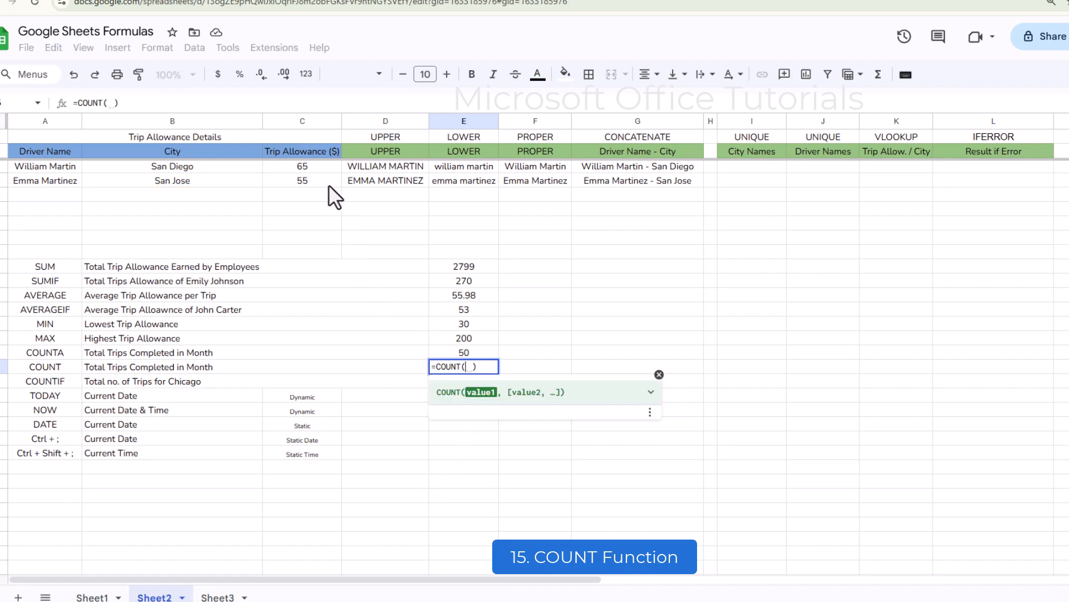
pyautogui.click(330, 184)
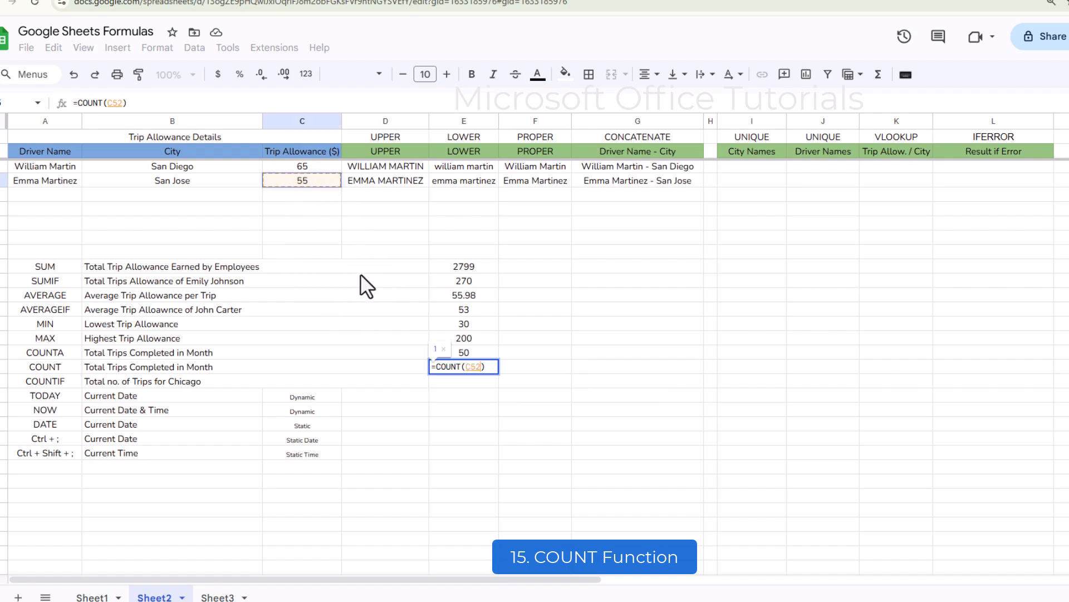
pyautogui.hotkey('shift', 'Up')
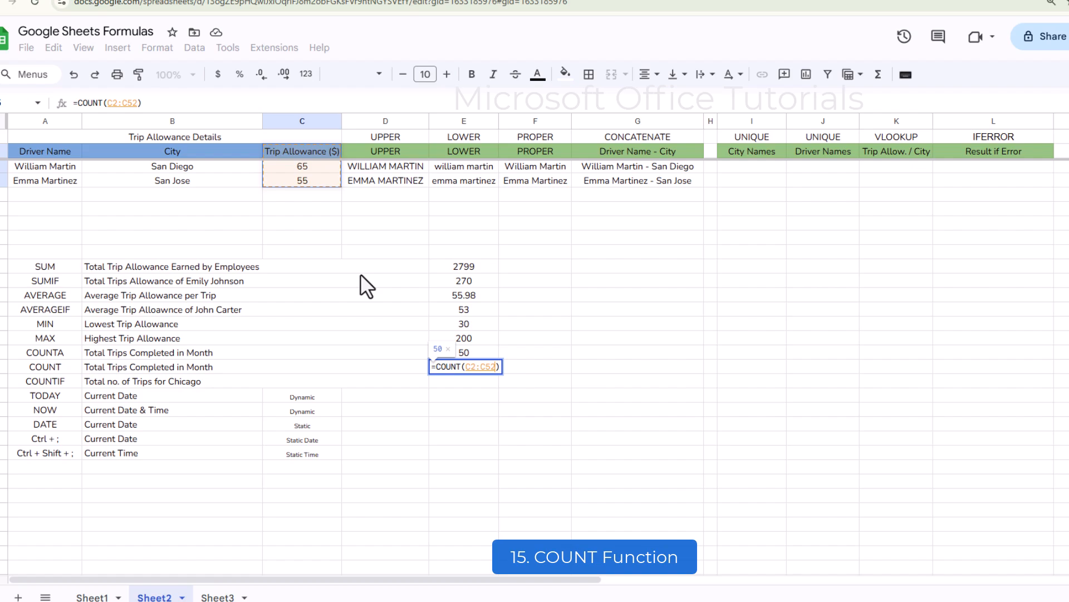
pyautogui.hotkey('shift', 'Down')
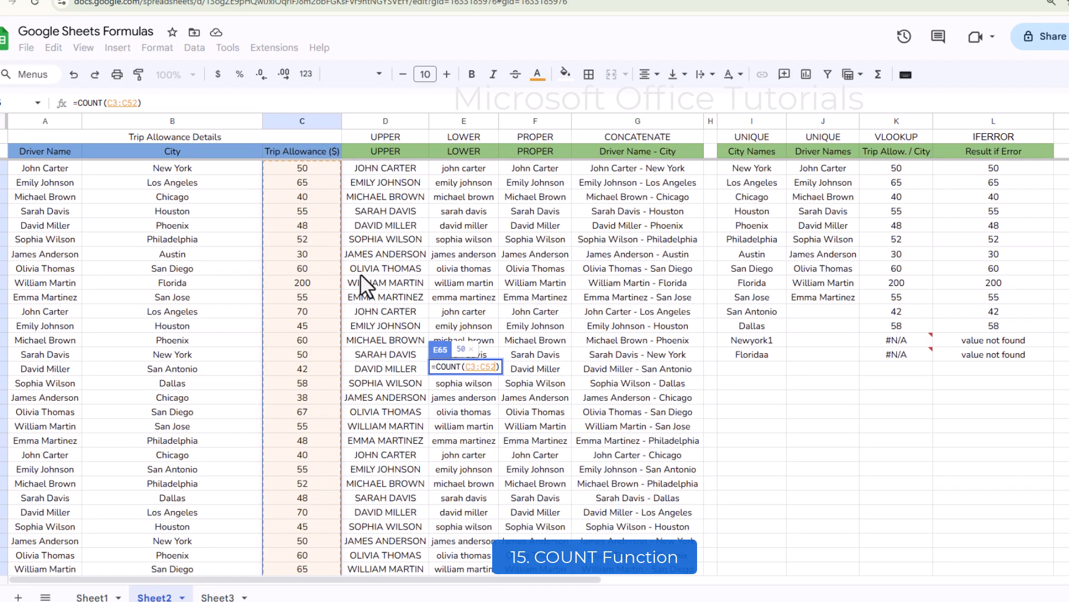
pyautogui.press('Return')
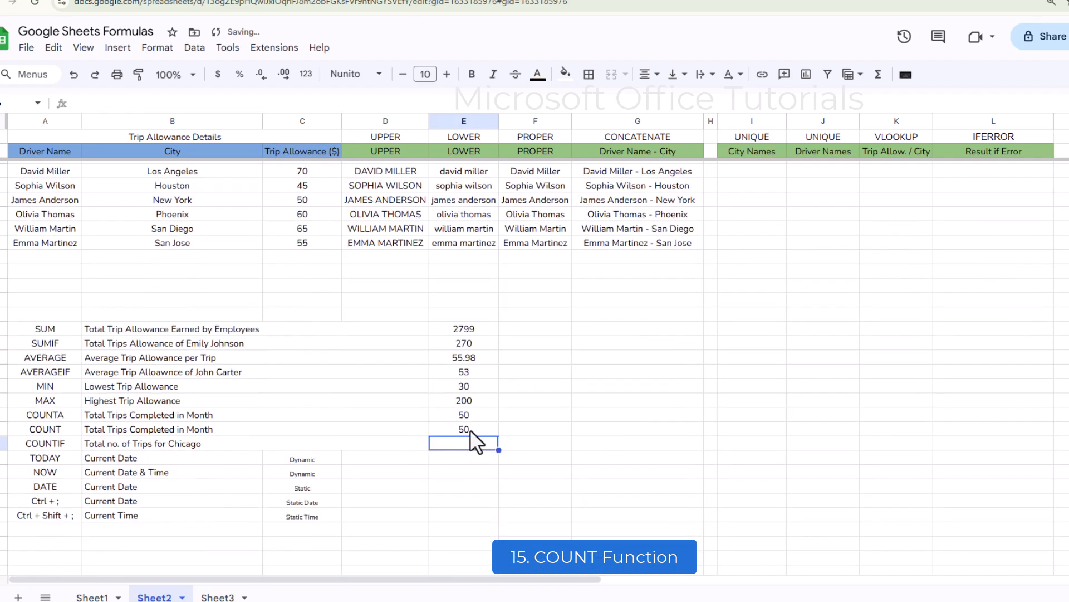
pyautogui.click(471, 430)
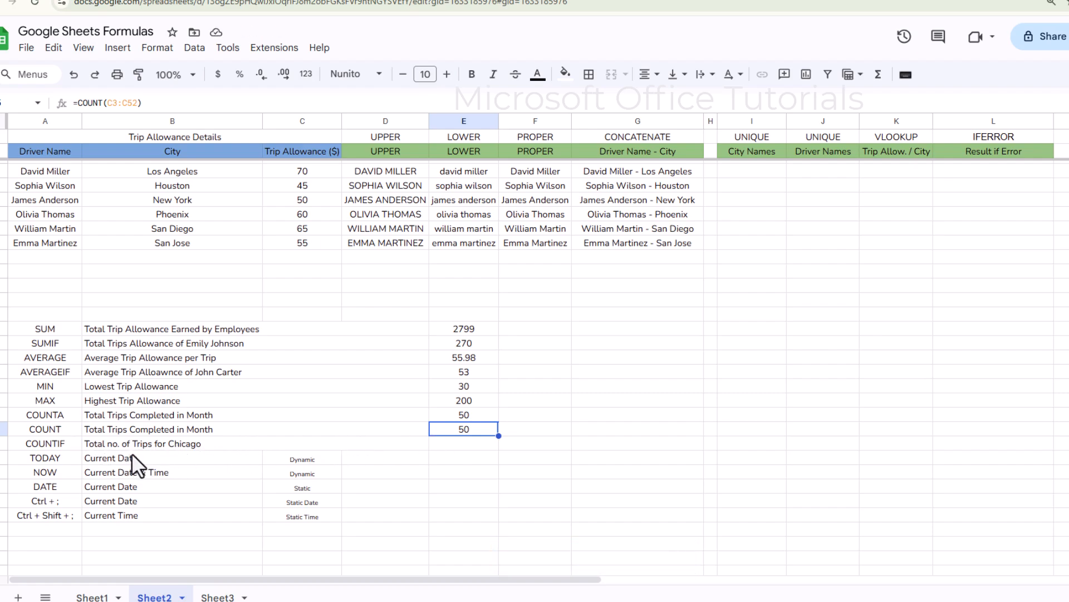
# - Start a COUNTIF formula in cell E66 with the city names in B3:B52 as its range
pyautogui.click(184, 445)
pyautogui.click(470, 442)
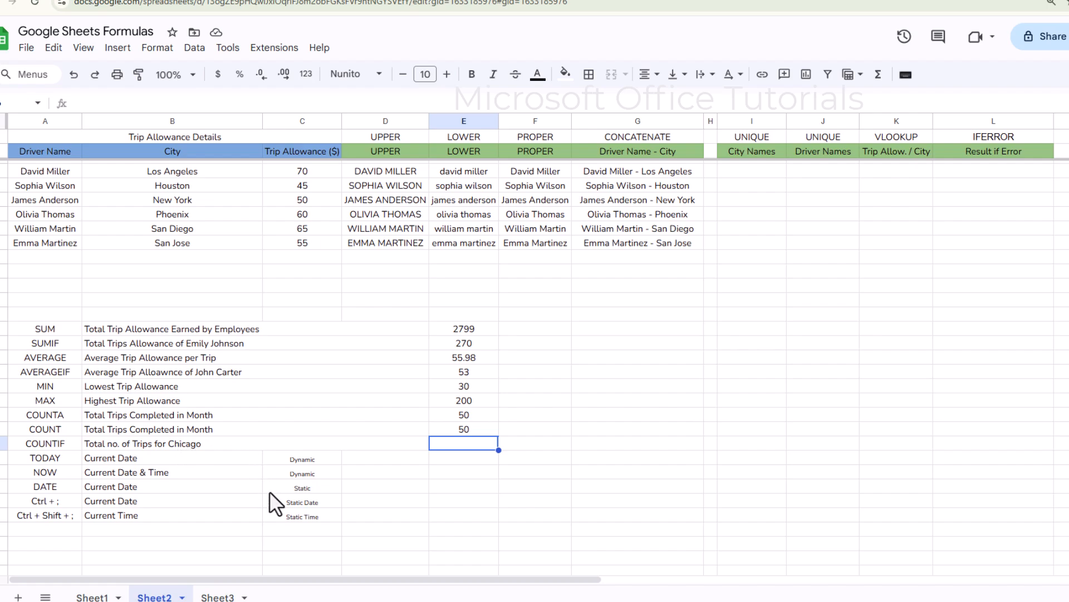
pyautogui.write('=couni')
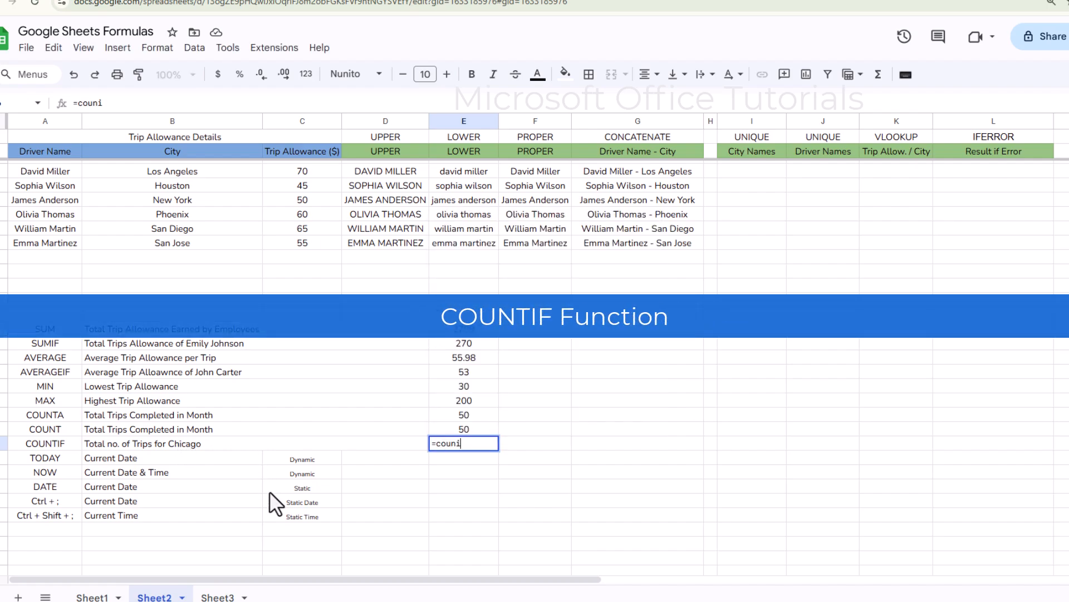
pyautogui.write('if(')
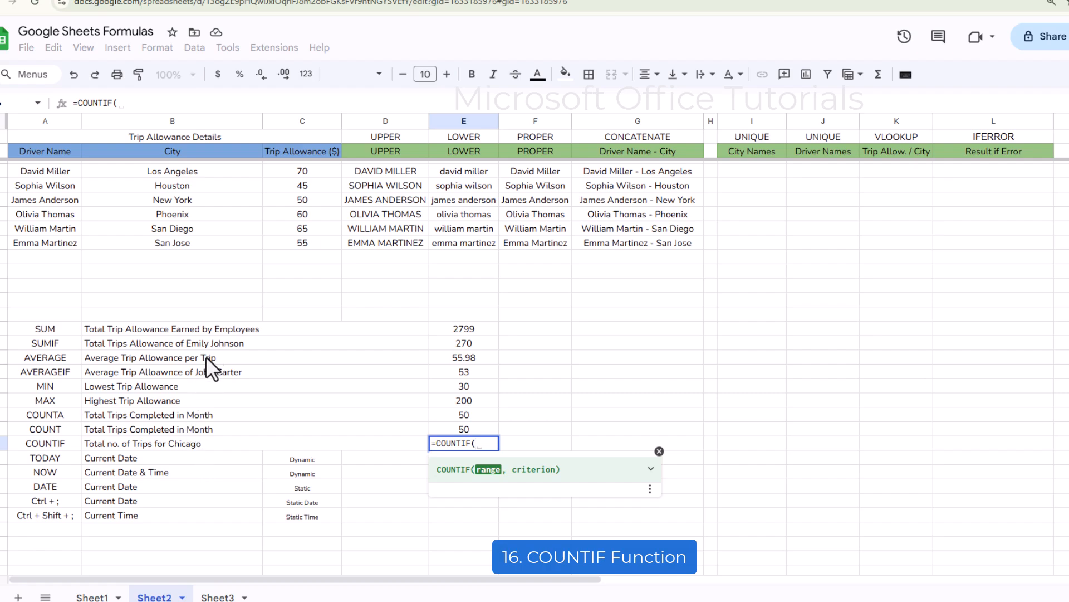
pyautogui.click(207, 244)
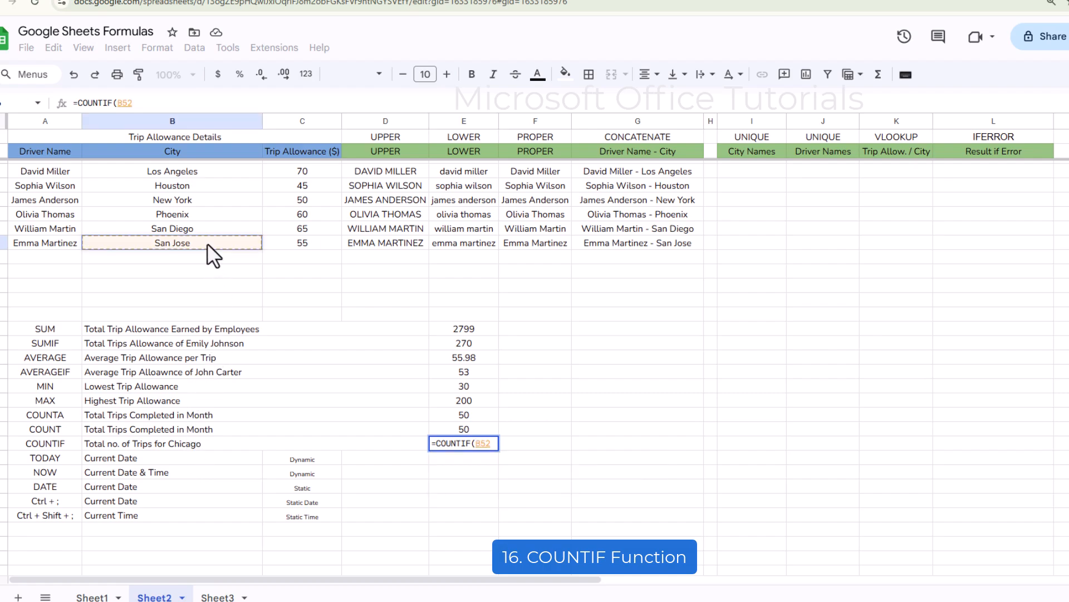
pyautogui.hotkey('ctrl', 'shift', 'Up')
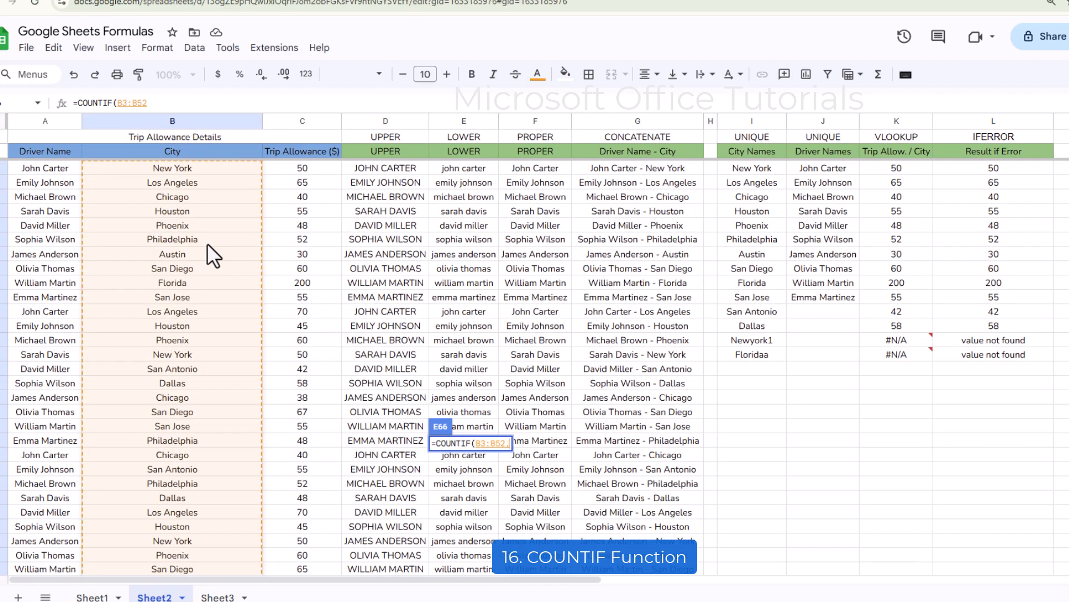
pyautogui.write(',')
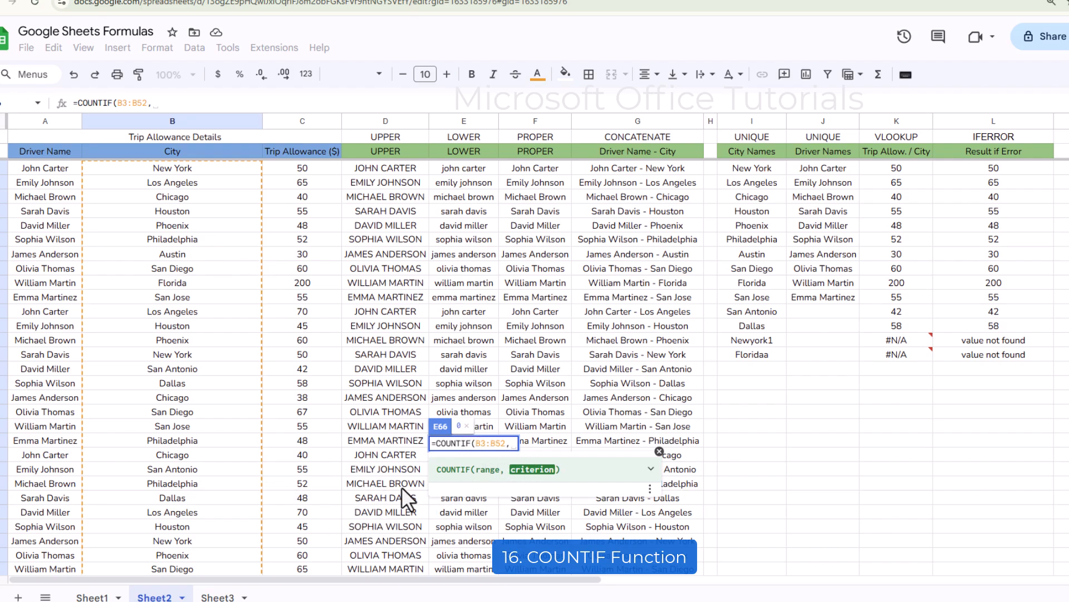
# - Complete the COUNTIF formula in E66 with "Chicago" as the criterion
pyautogui.scroll(-5, 403, 491)
pyautogui.write('"Chicago"')
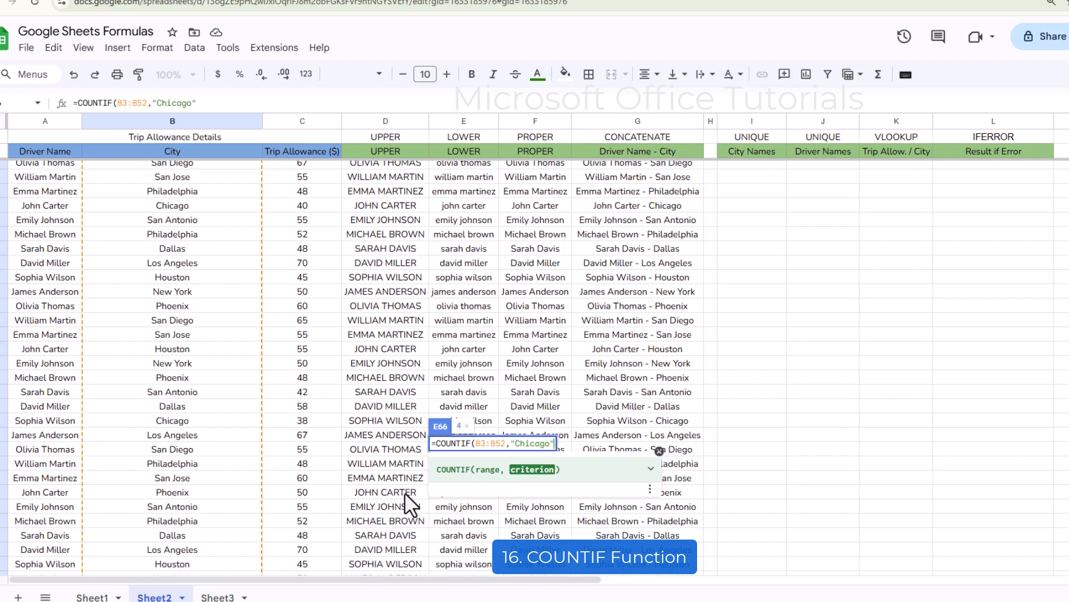
pyautogui.write(')')
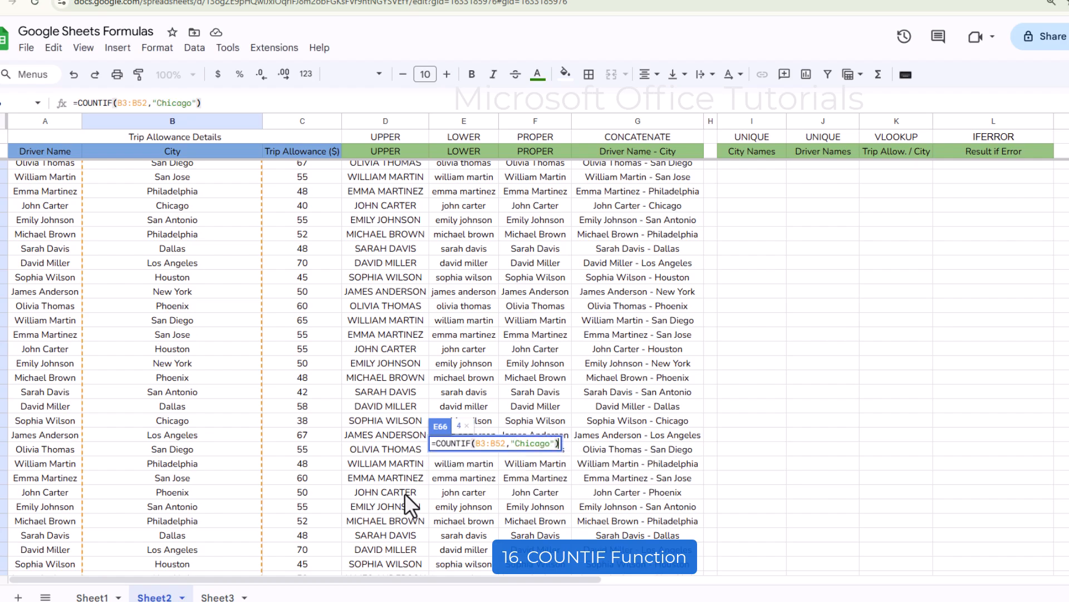
pyautogui.press('Return')
pyautogui.scroll(3, 445, 474)
pyautogui.click(476, 426)
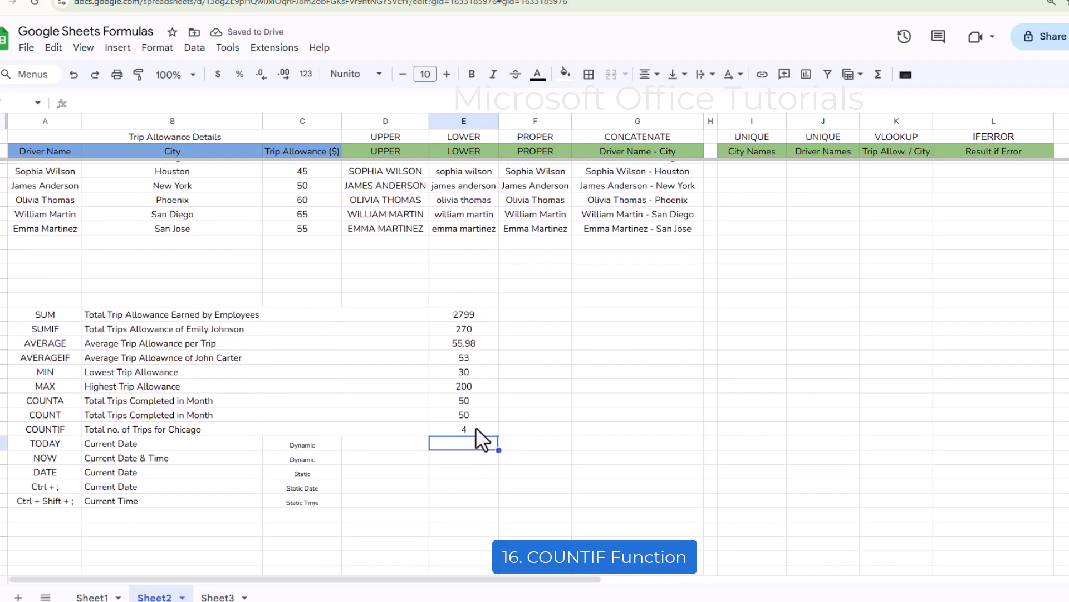
# - Enter =today() in cell E67 for the dynamic current date
pyautogui.click(490, 443)
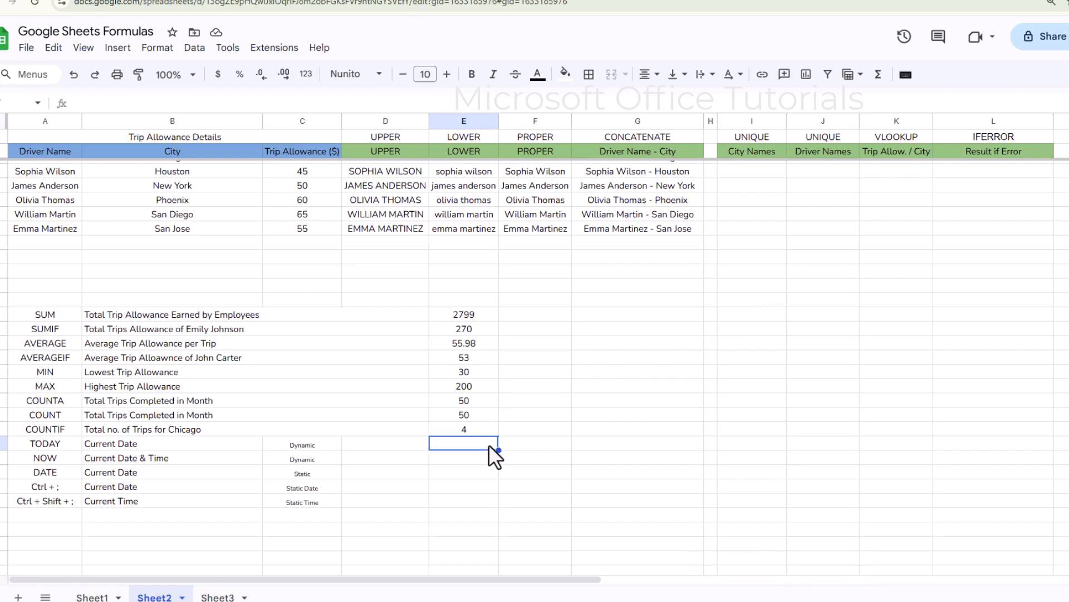
pyautogui.write('today()')
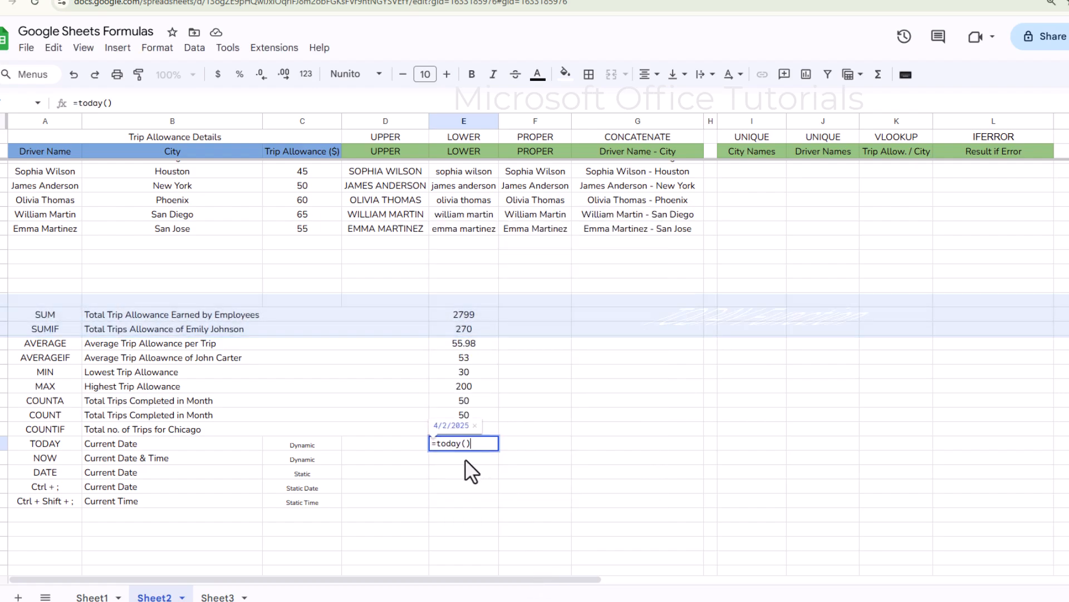
pyautogui.press('Return')
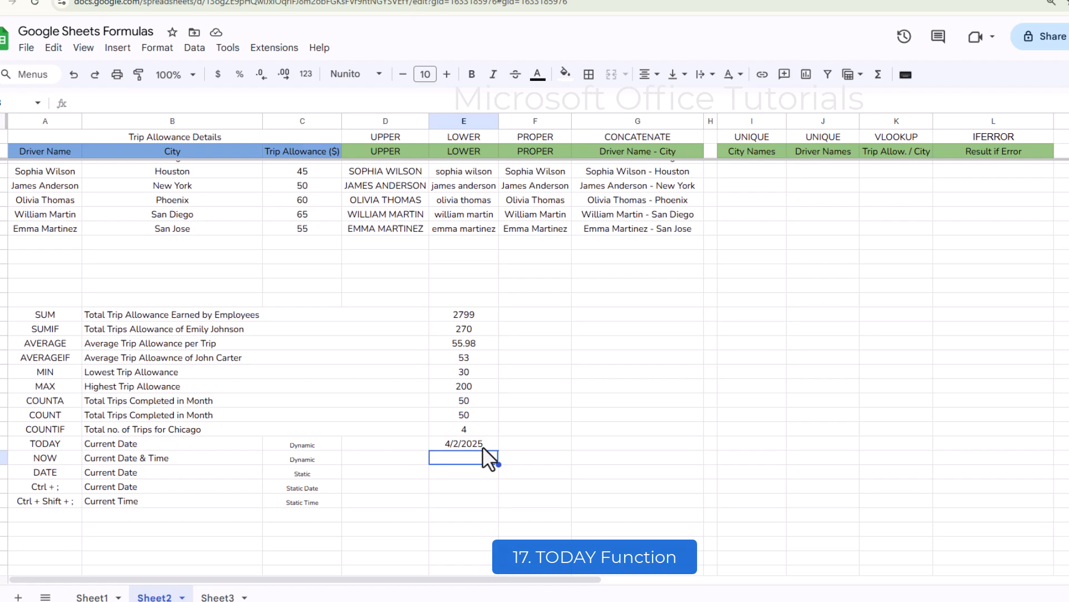
pyautogui.click(469, 446)
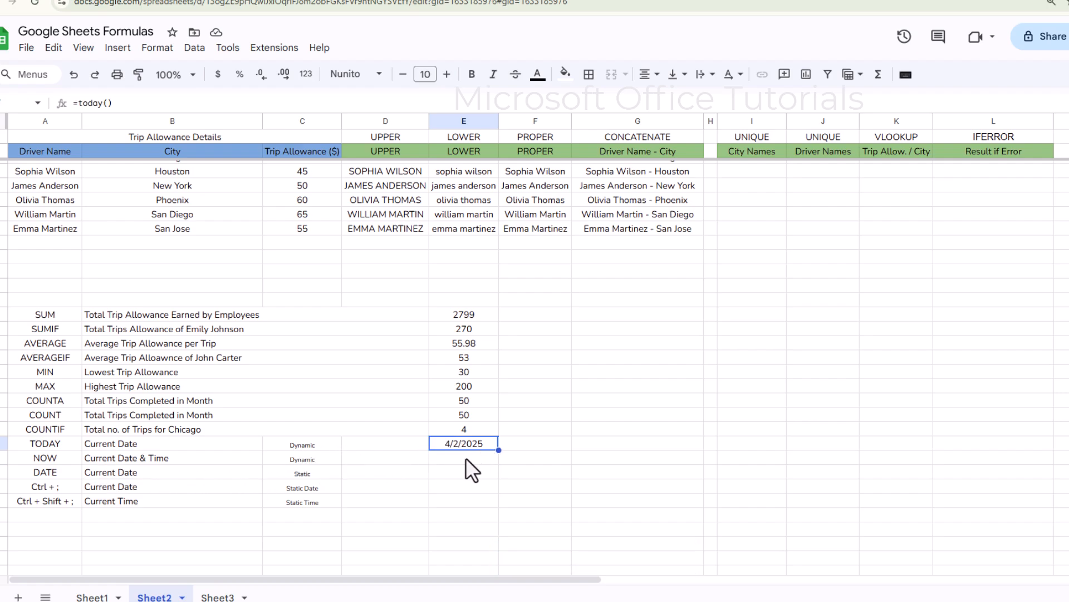
# - Enter =now() in cell E68 for the current date and time, and auto-fit column E's width to its contents
pyautogui.click(465, 459)
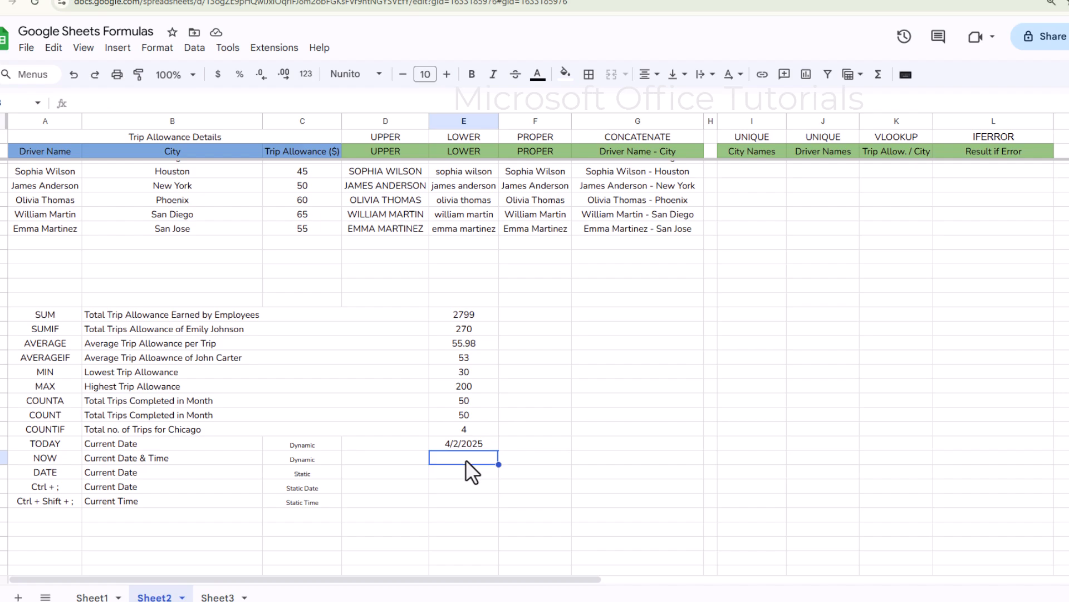
pyautogui.write('=now()')
pyautogui.press('Return')
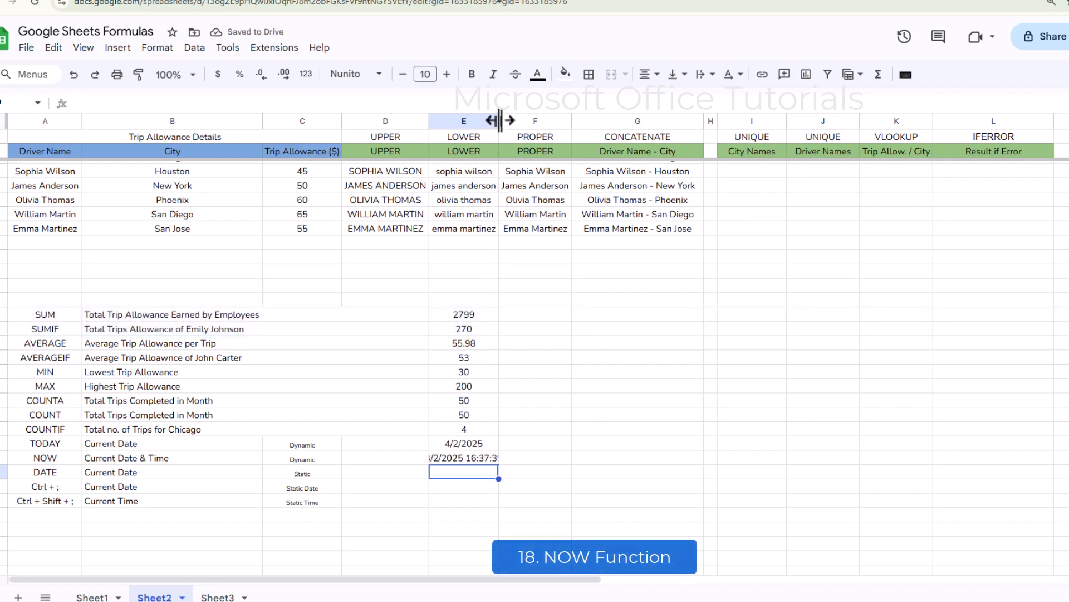
pyautogui.doubleClick(500, 121)
pyautogui.click(480, 457)
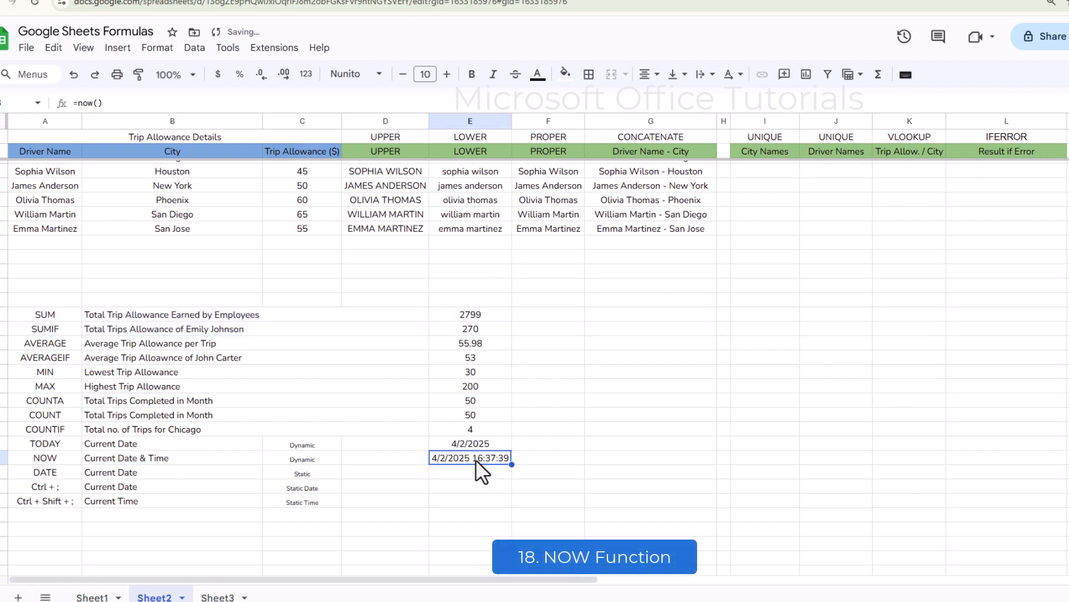
pyautogui.moveTo(312, 446); pyautogui.dragTo(459, 469)
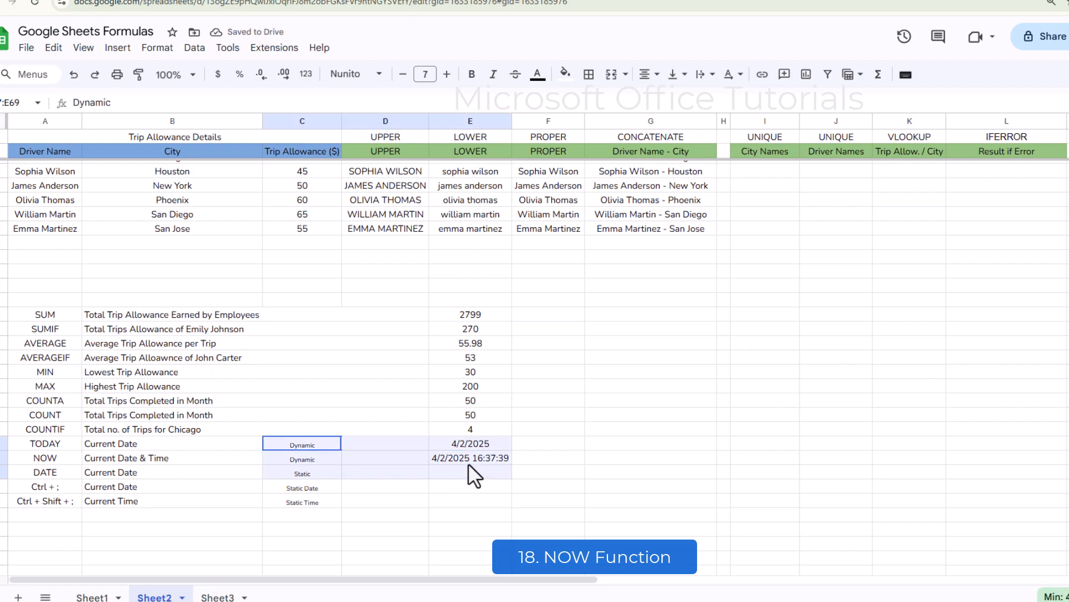
pyautogui.click(470, 457)
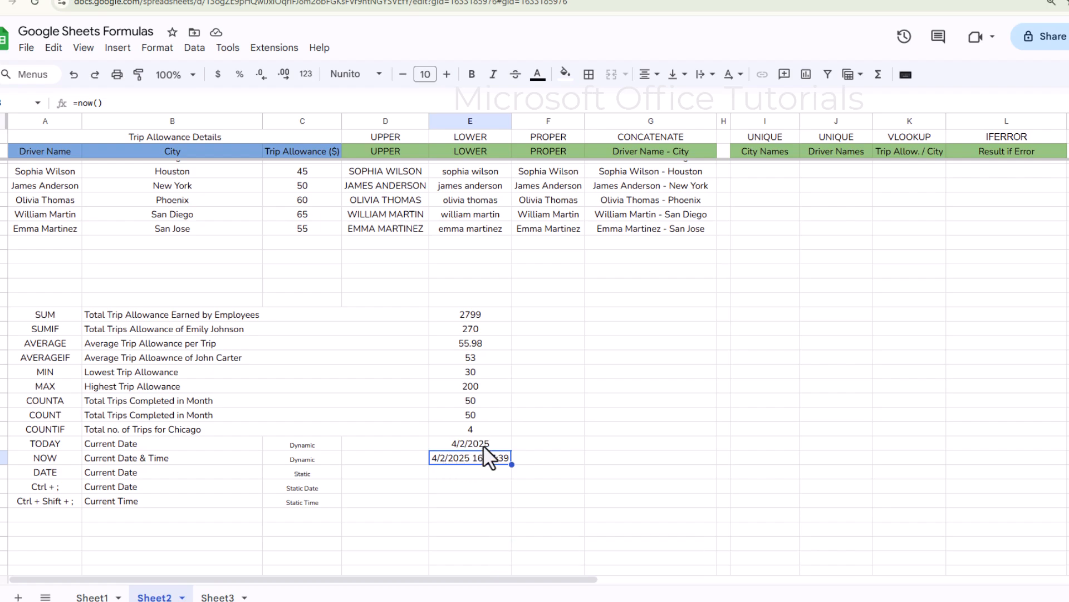
pyautogui.click(312, 444)
pyautogui.click(275, 473)
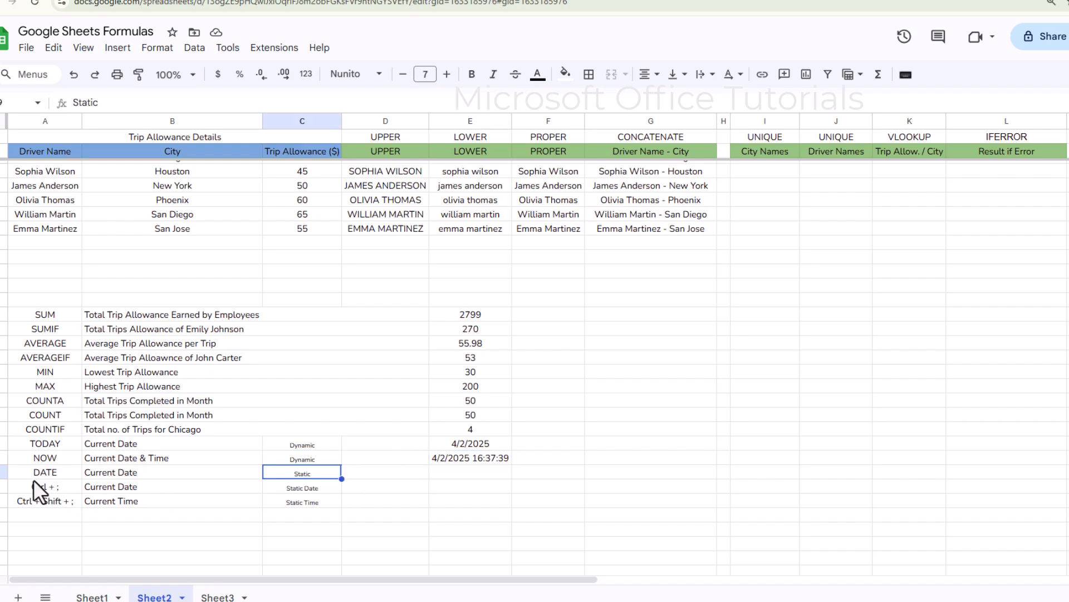
pyautogui.click(53, 473)
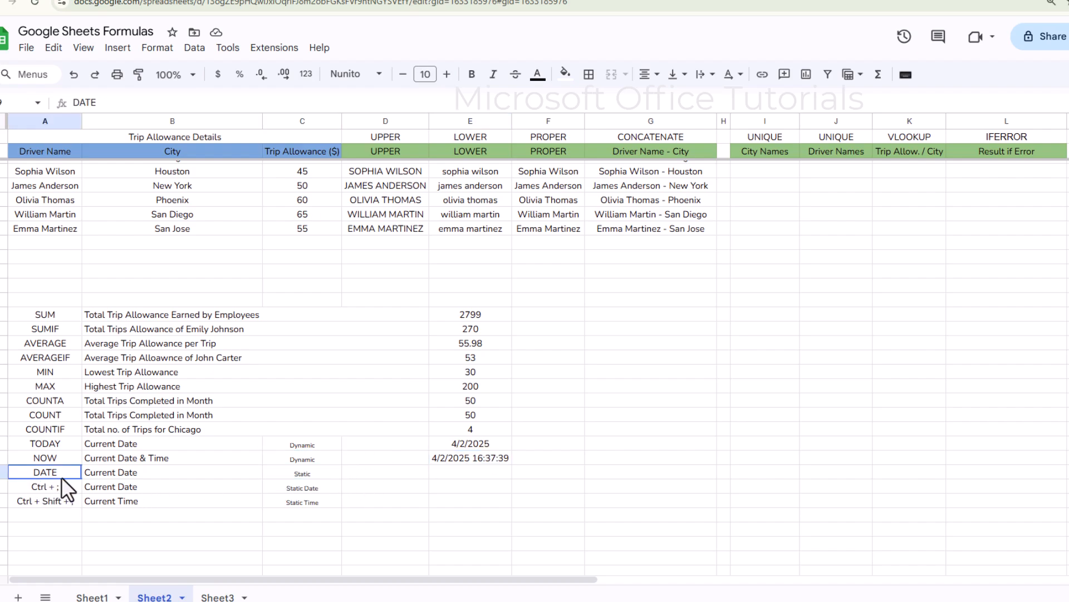
# - Enter =DATE(2025,4,2) in cell E69 for a static date
pyautogui.click(479, 477)
pyautogui.write('=date')
pyautogui.press('Tab')
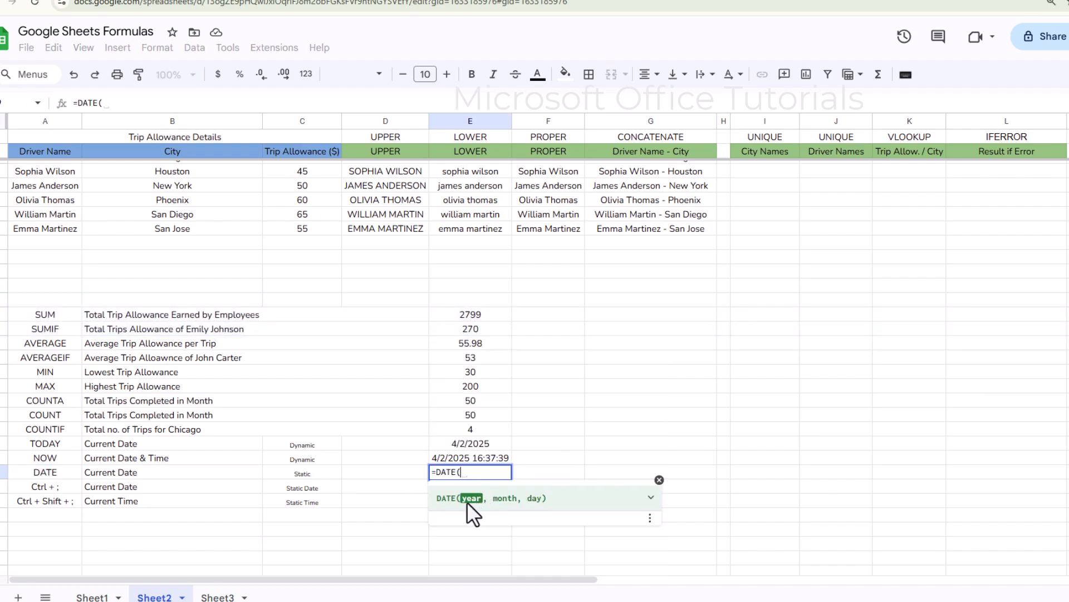
pyautogui.write('2025,4')
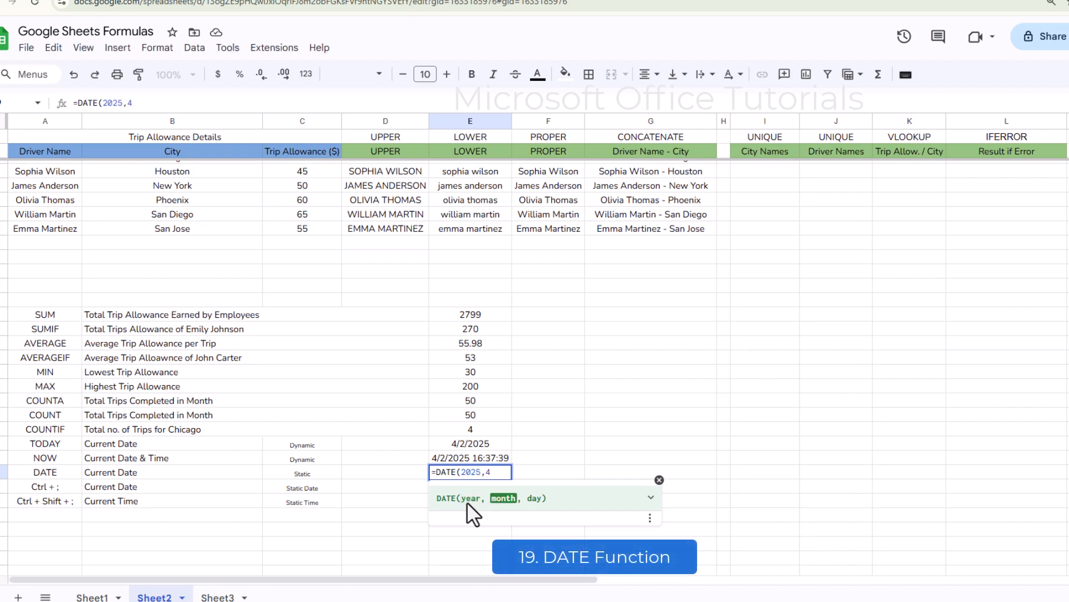
pyautogui.write(',')
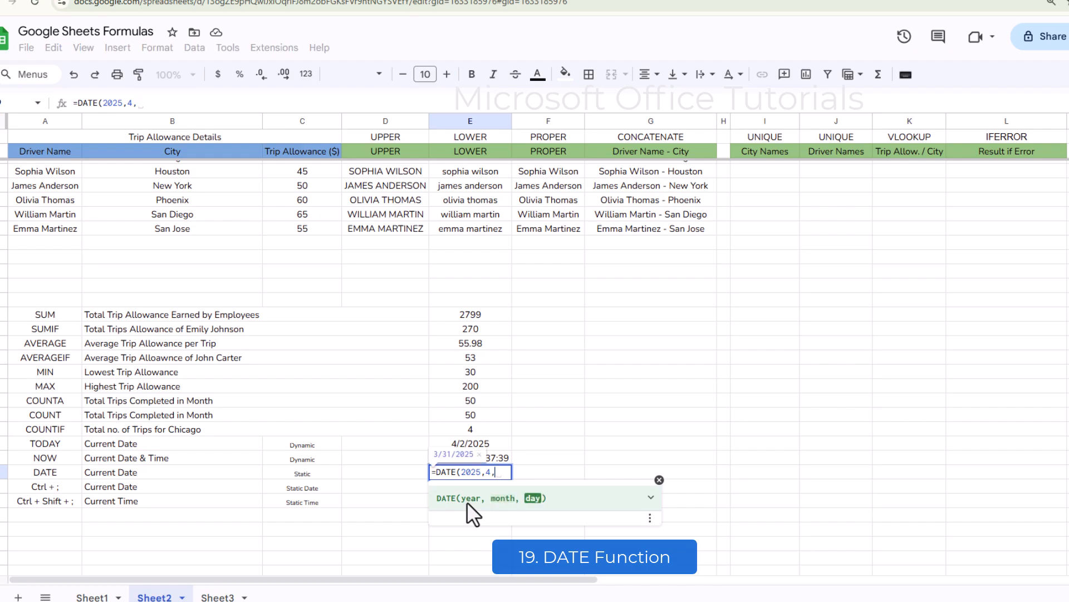
pyautogui.write('2)')
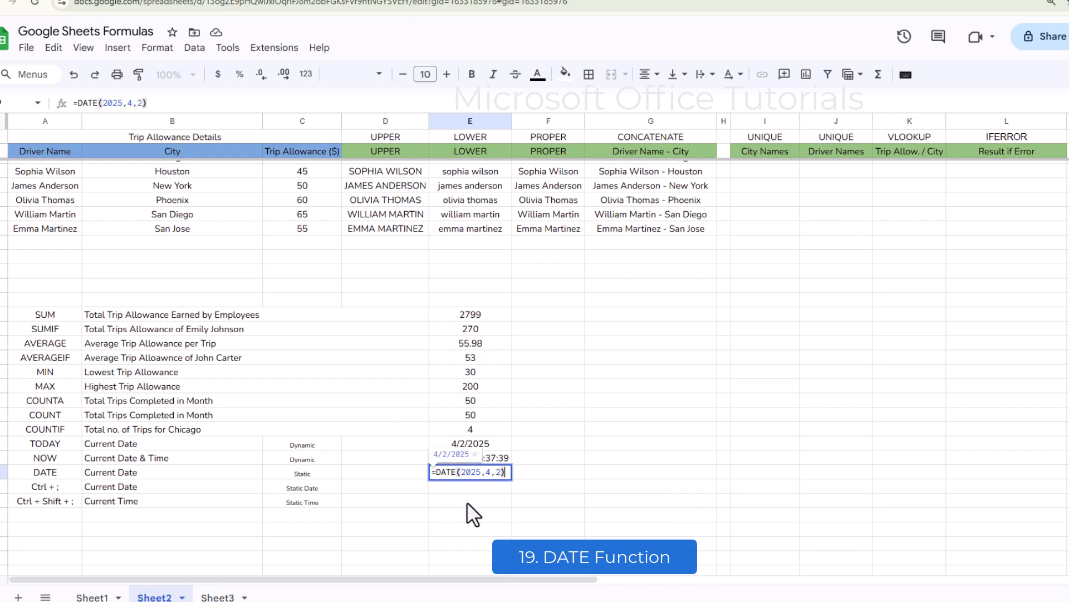
pyautogui.press('Return')
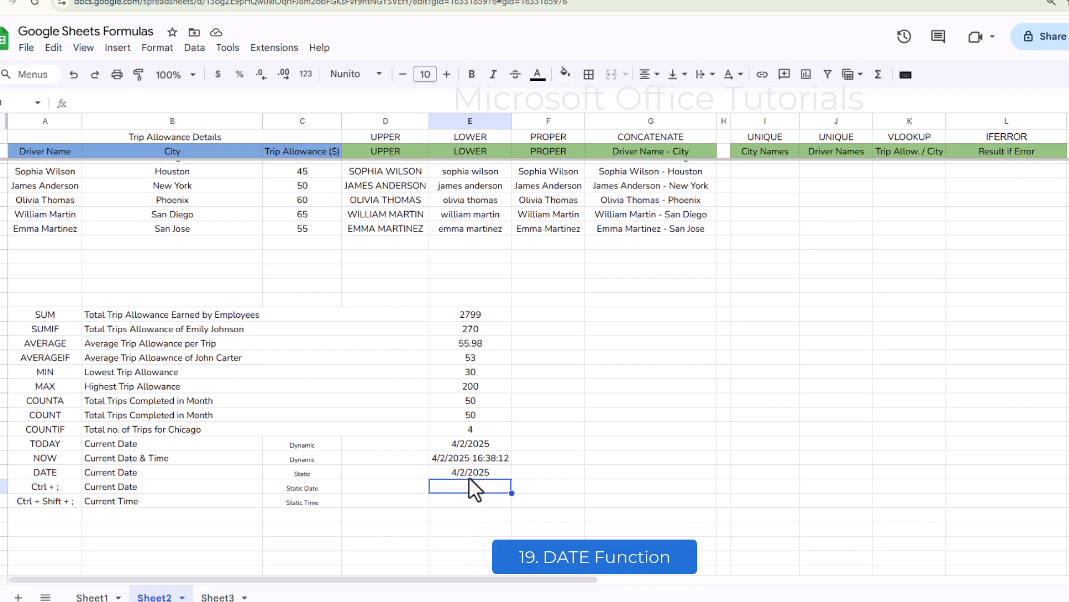
pyautogui.click(441, 471)
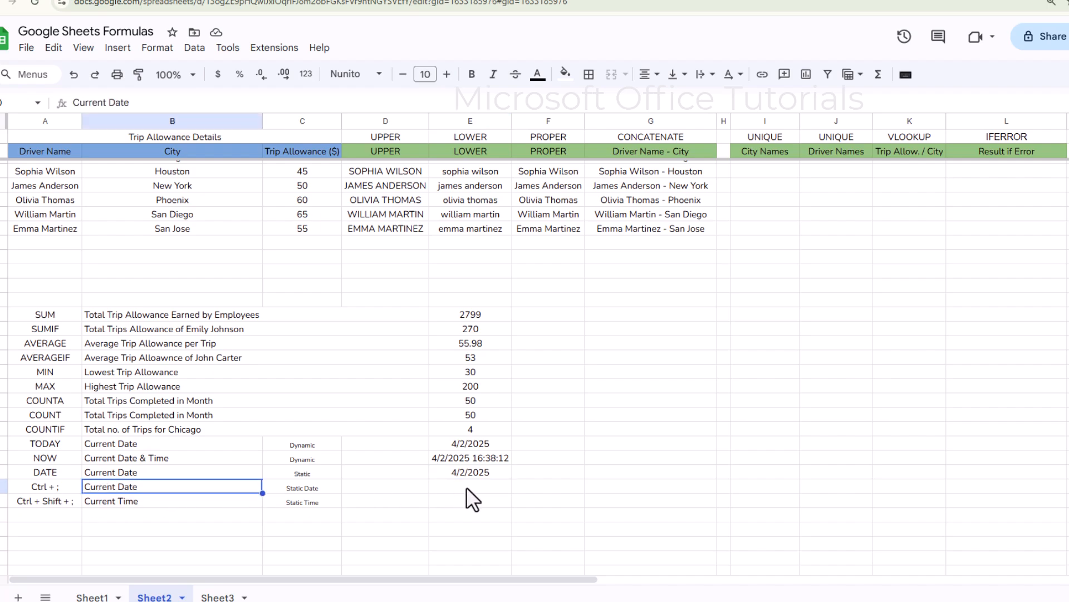
# - Insert the current date as a static value in cell E70 and the current time as a static value in E71
pyautogui.click(467, 487)
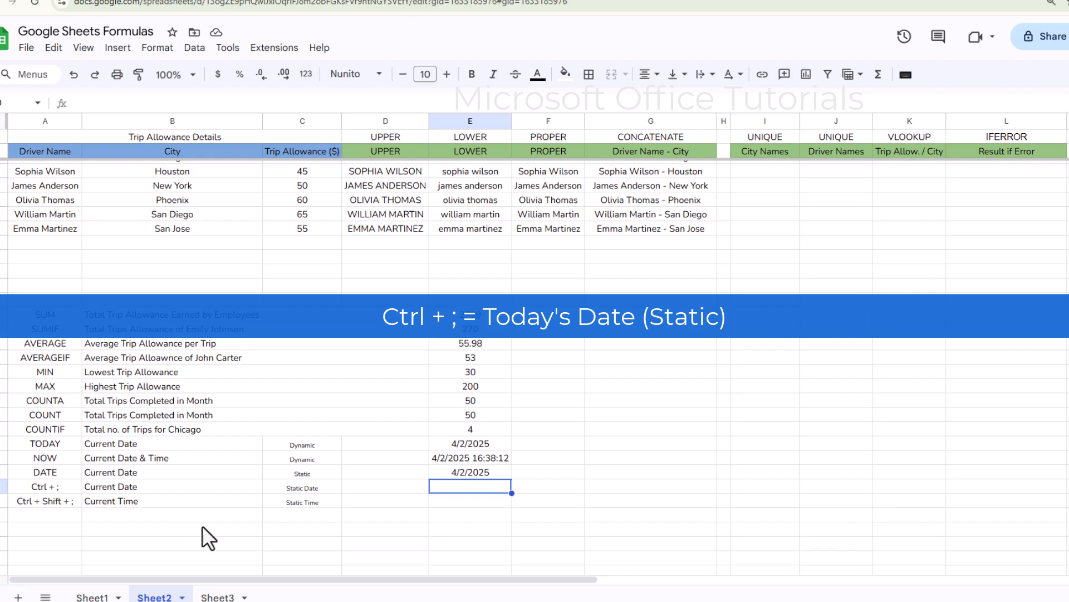
pyautogui.hotkey('ctrl', ';')
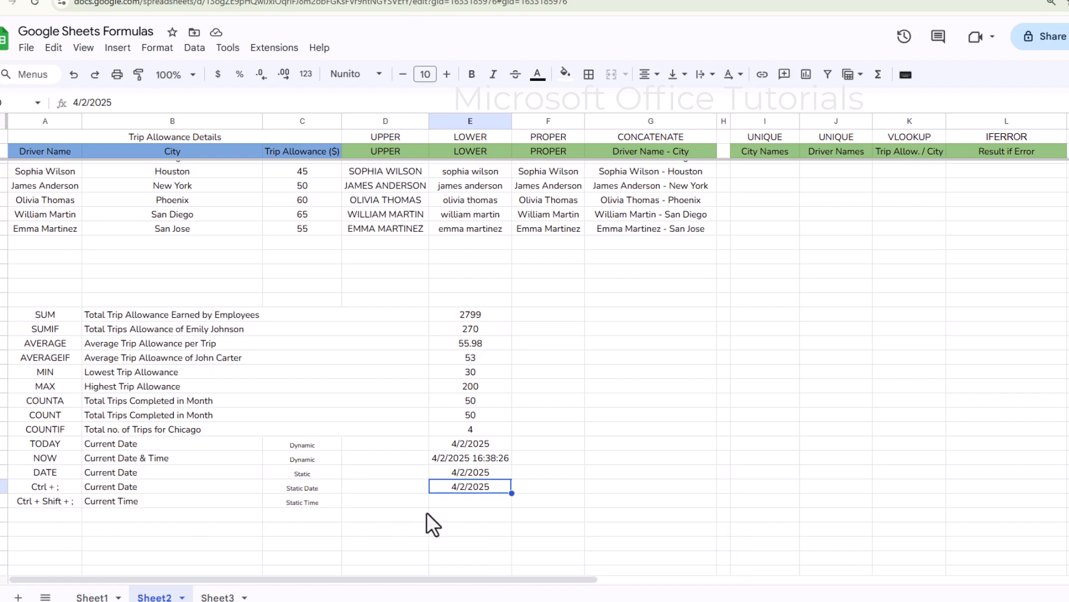
pyautogui.click(468, 501)
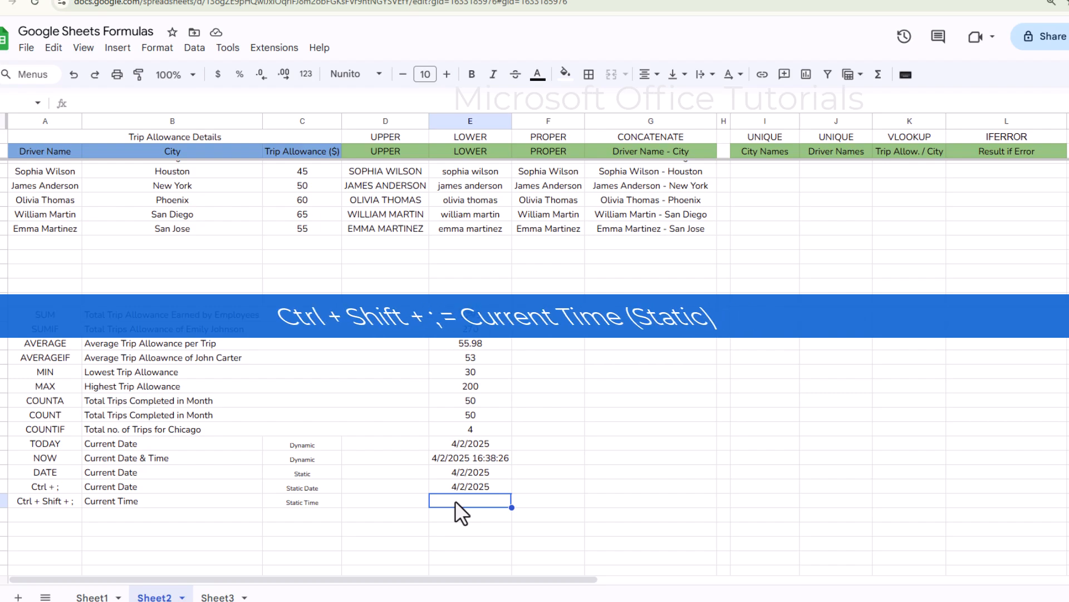
pyautogui.hotkey('ctrl', 'shift', ';')
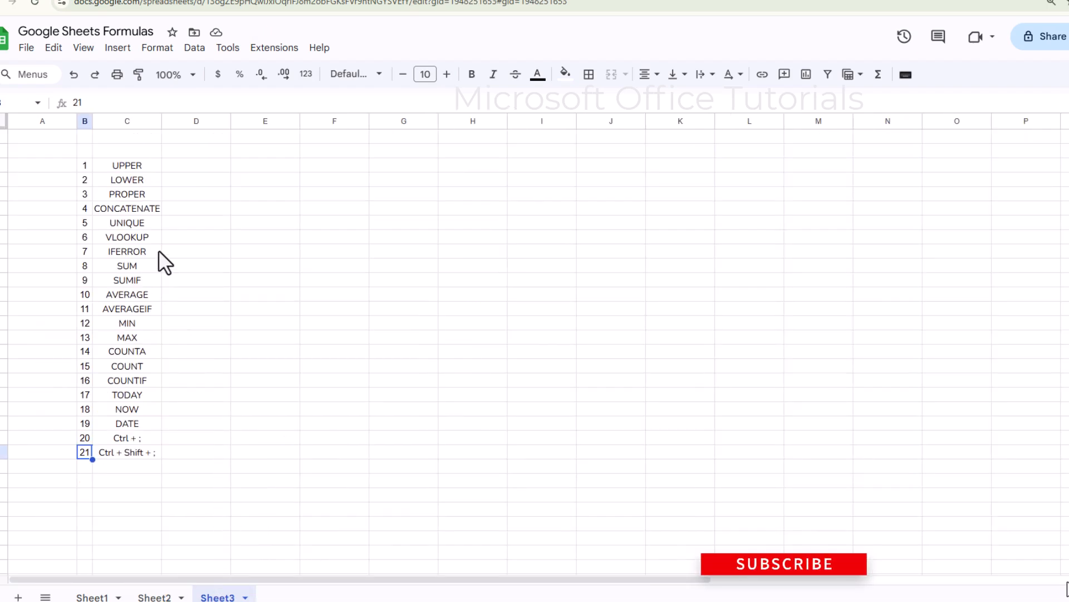
# - Select the list of covered functions in C3:C23 on Sheet3 to review it
pyautogui.moveTo(142, 165); pyautogui.dragTo(149, 451)
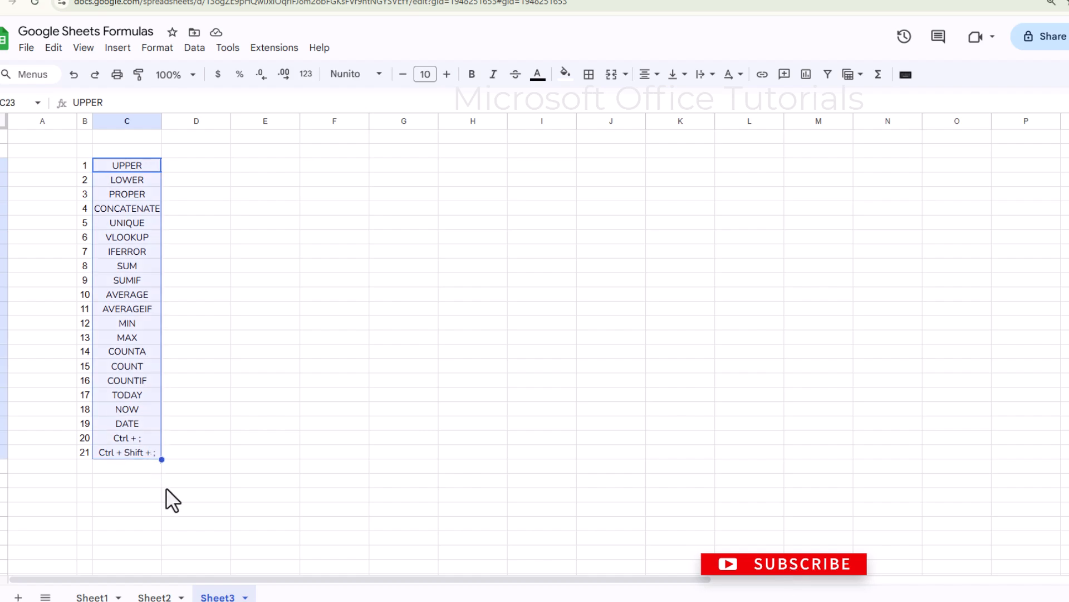